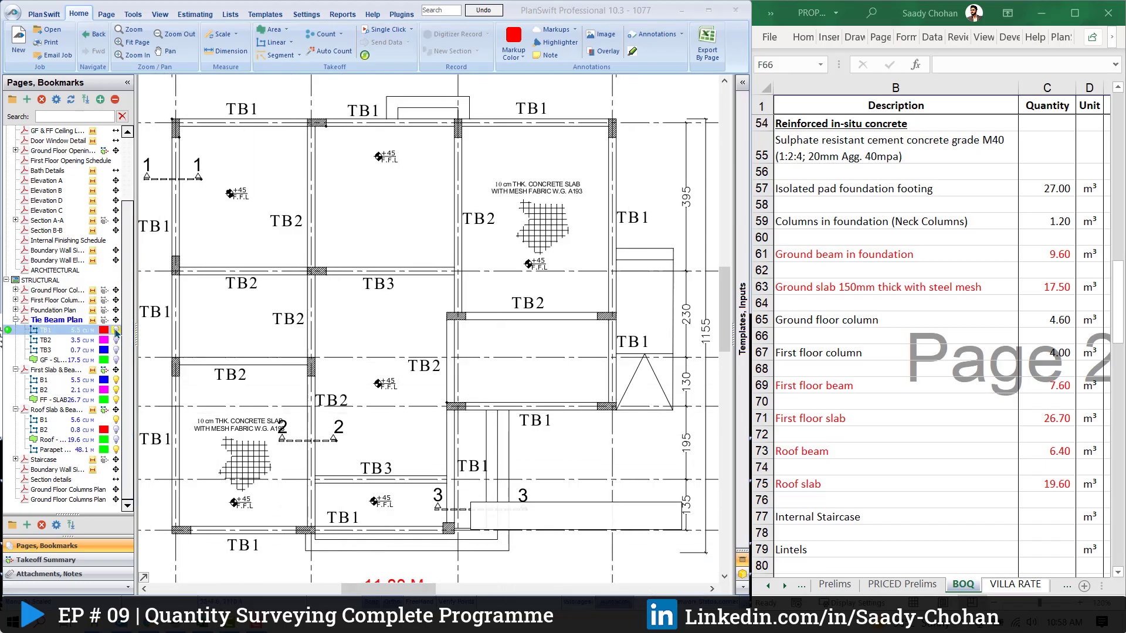
- Show the TB1, TB2, TB3 and GF-SLAB takeoffs, toggling the slab fill on and off
left_click(116, 331)
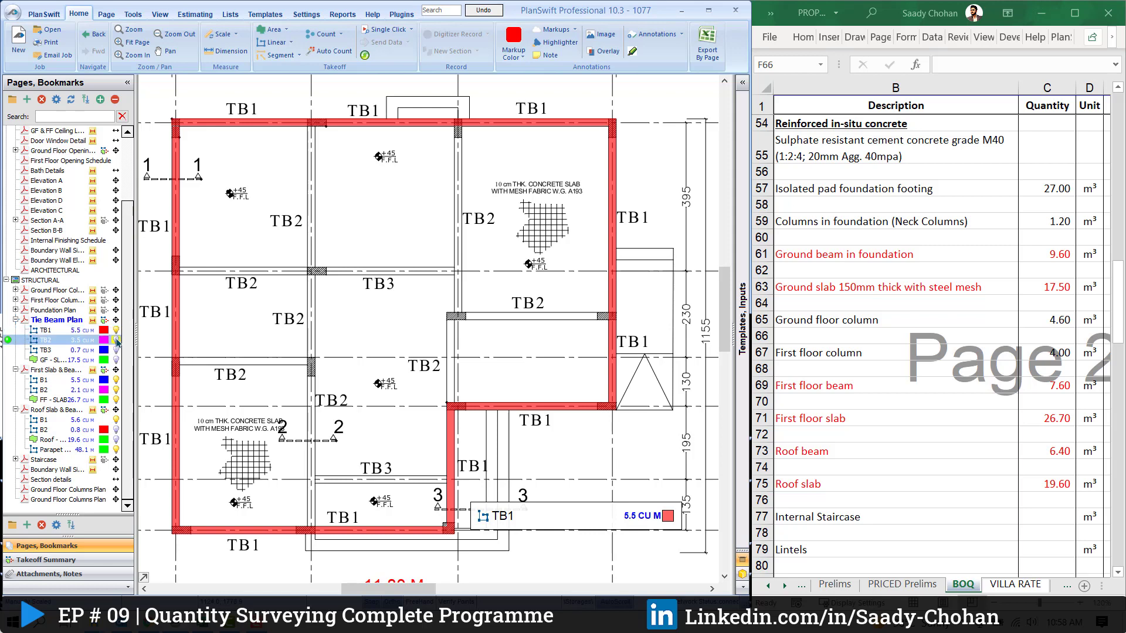
left_click(116, 341)
left_click(116, 351)
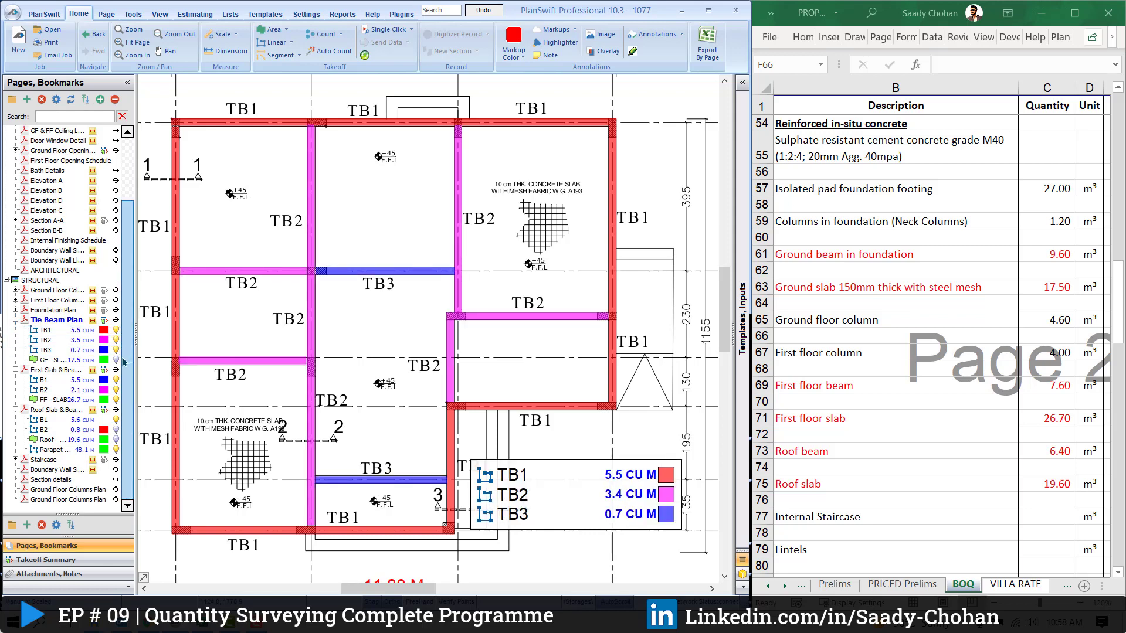
left_click(116, 360)
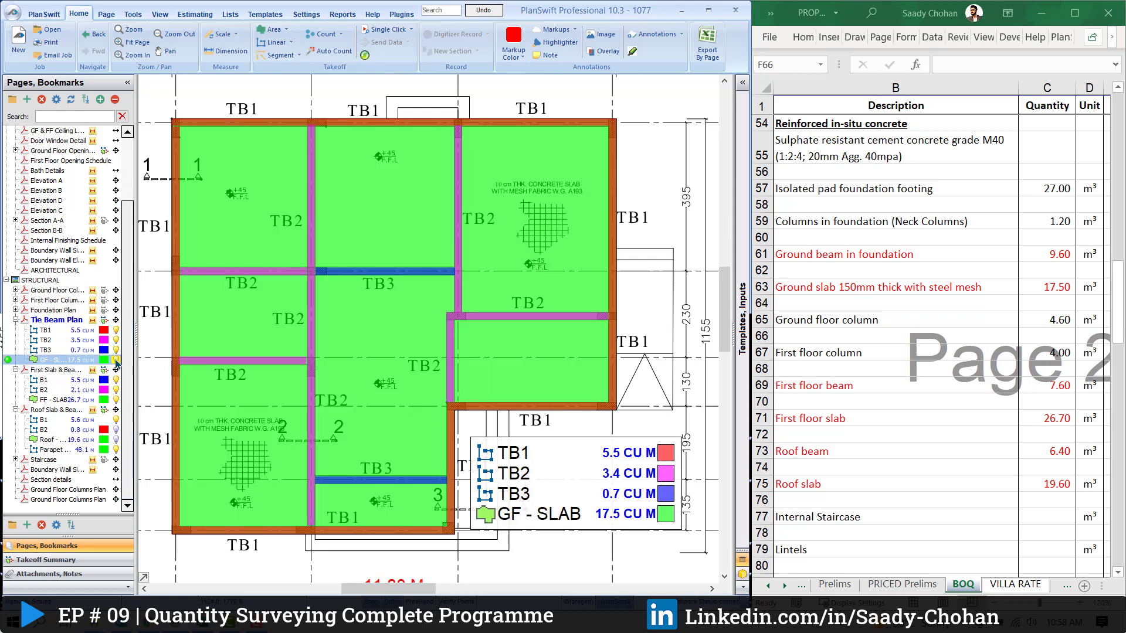
left_click(116, 360)
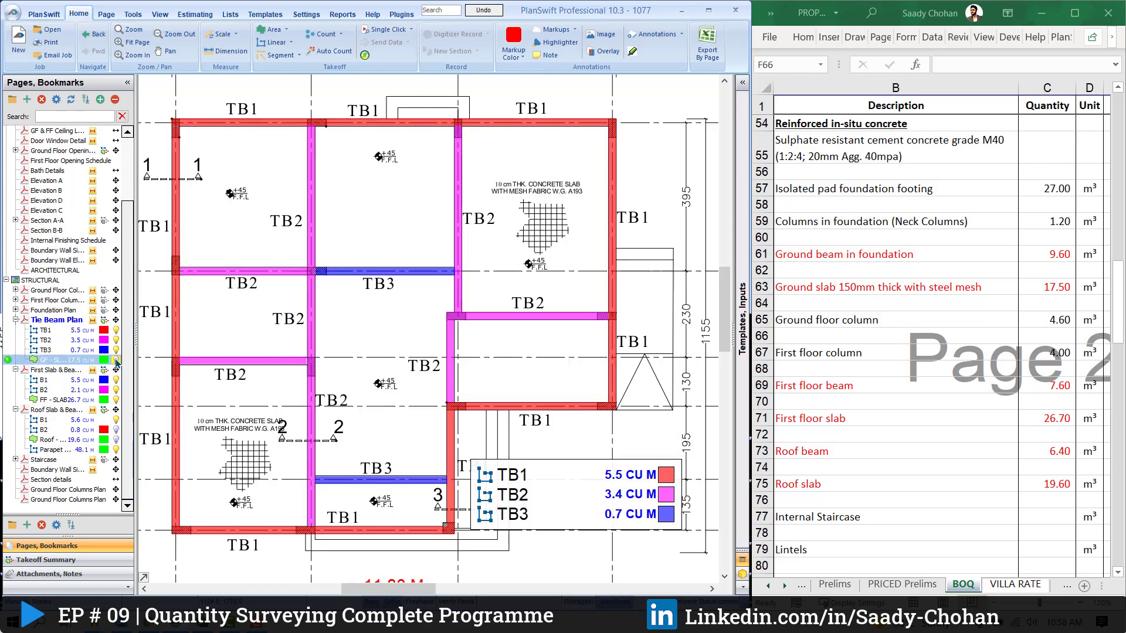
left_click(116, 360)
left_click(116, 360)
left_click(116, 360)
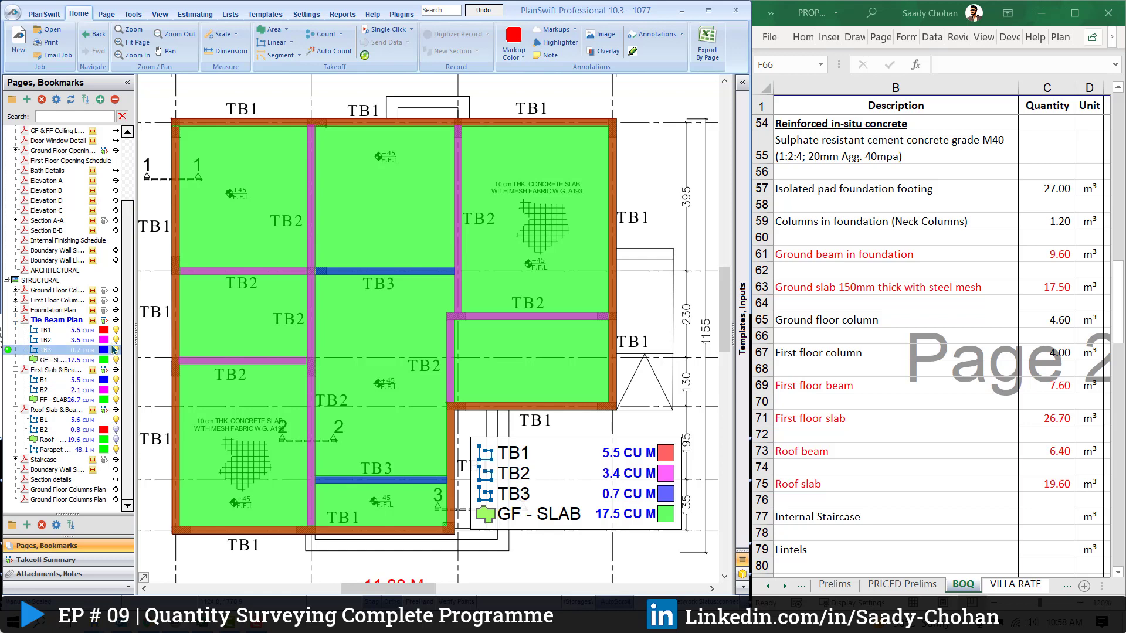
- Hide the TB3, TB2 and TB1 beam takeoffs, then show TB1 and TB2 again
left_click(116, 351)
left_click(115, 341)
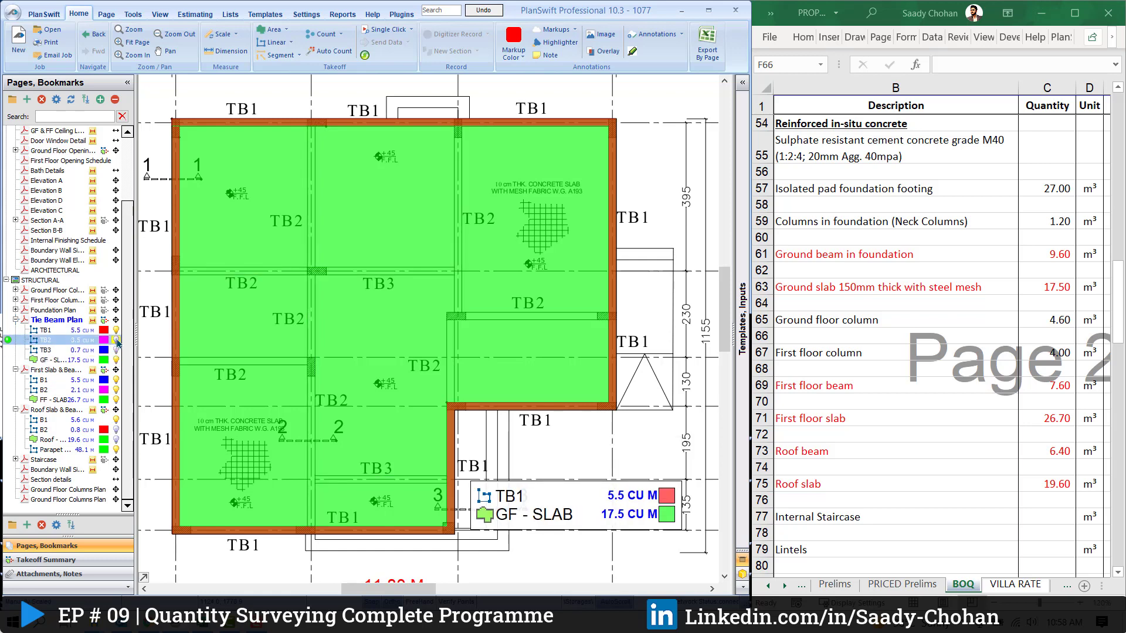
left_click(116, 331)
left_click(116, 331)
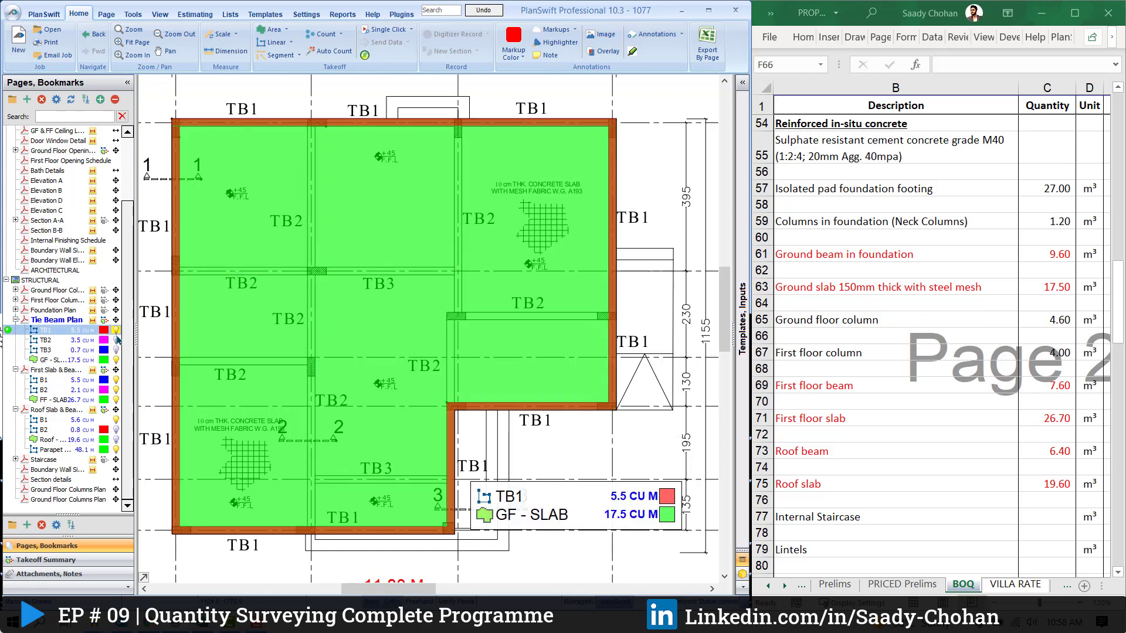
left_click(116, 341)
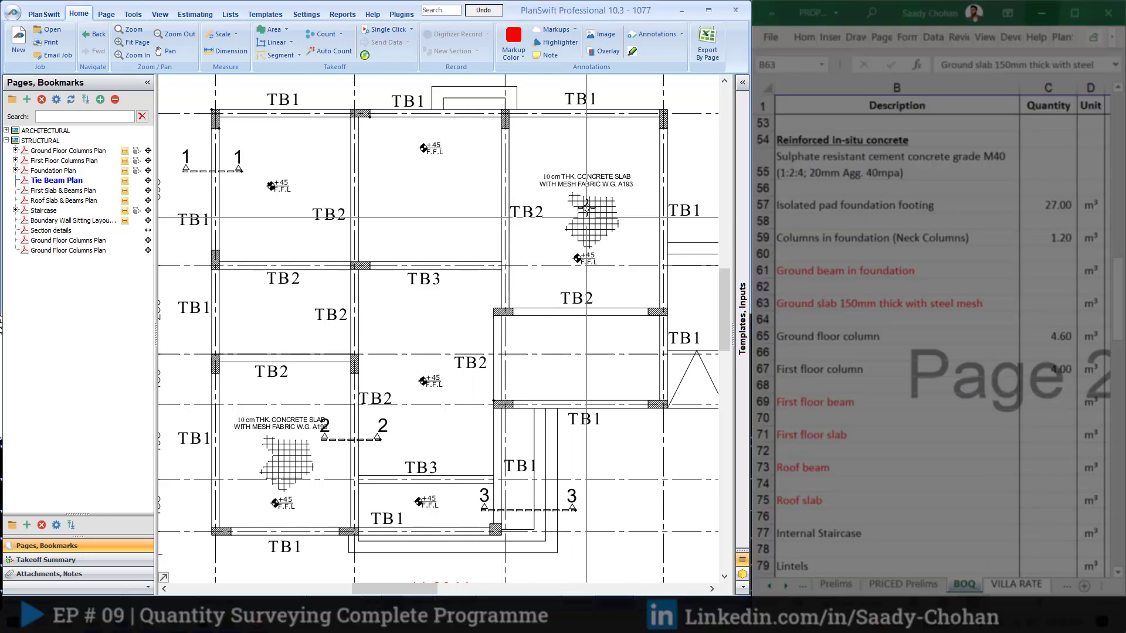
left_click(263, 322)
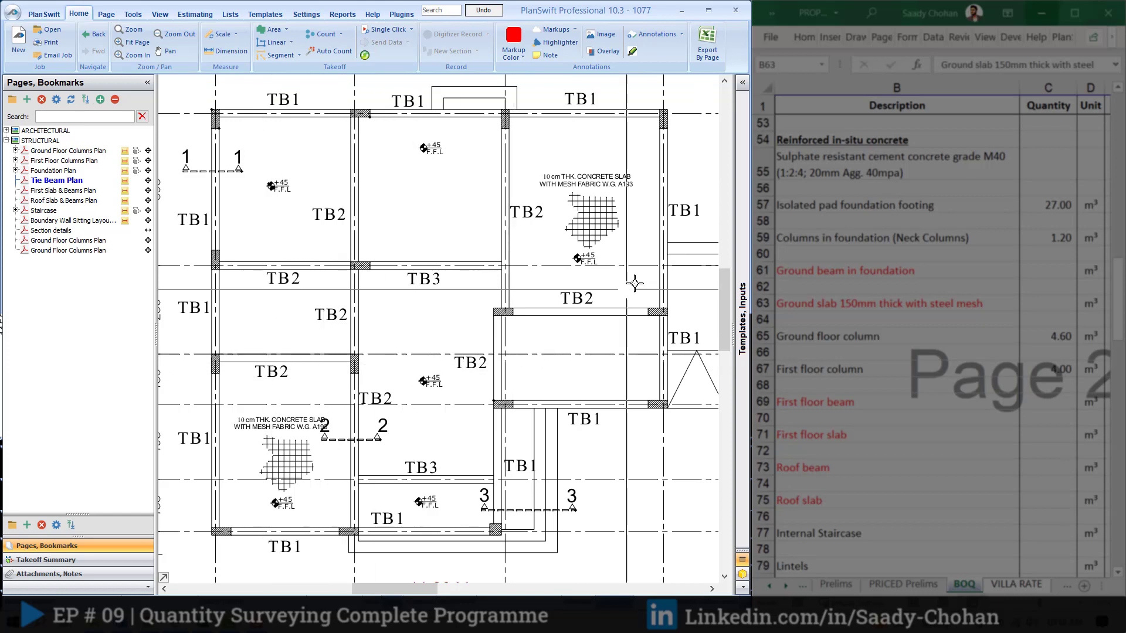
left_click(937, 245)
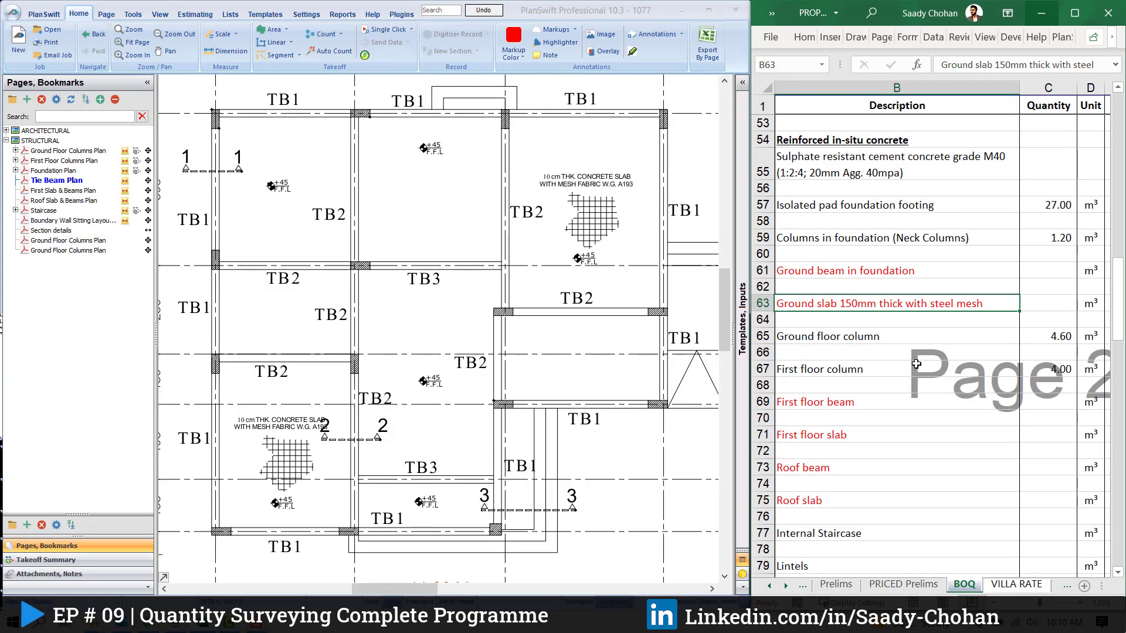
scroll(931, 346, "up", 8)
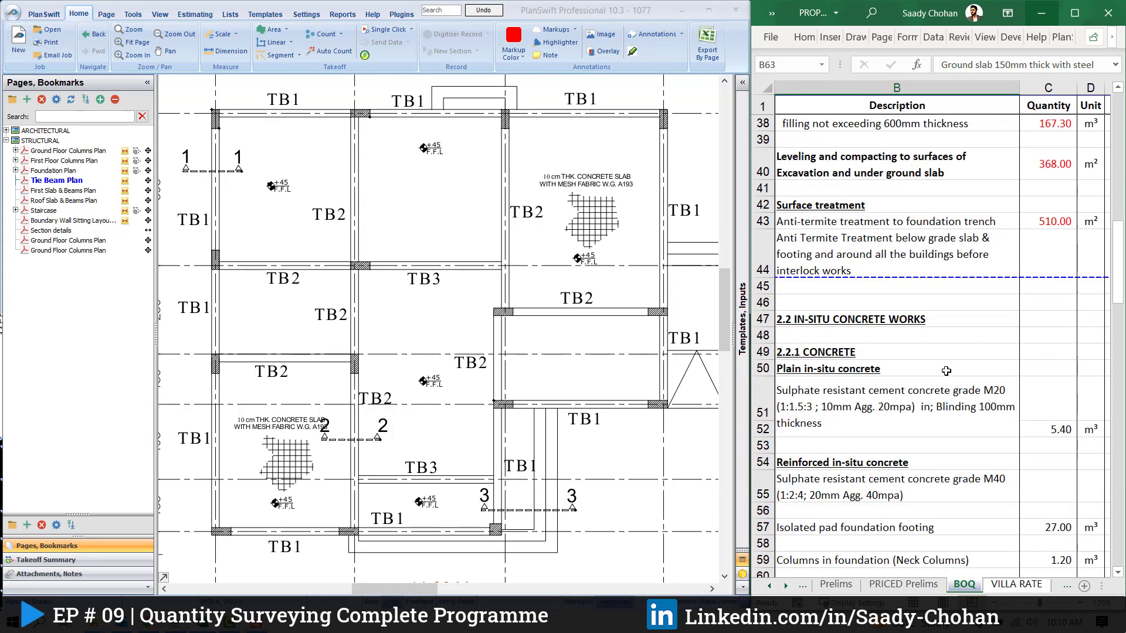
scroll(926, 254, "down", 6)
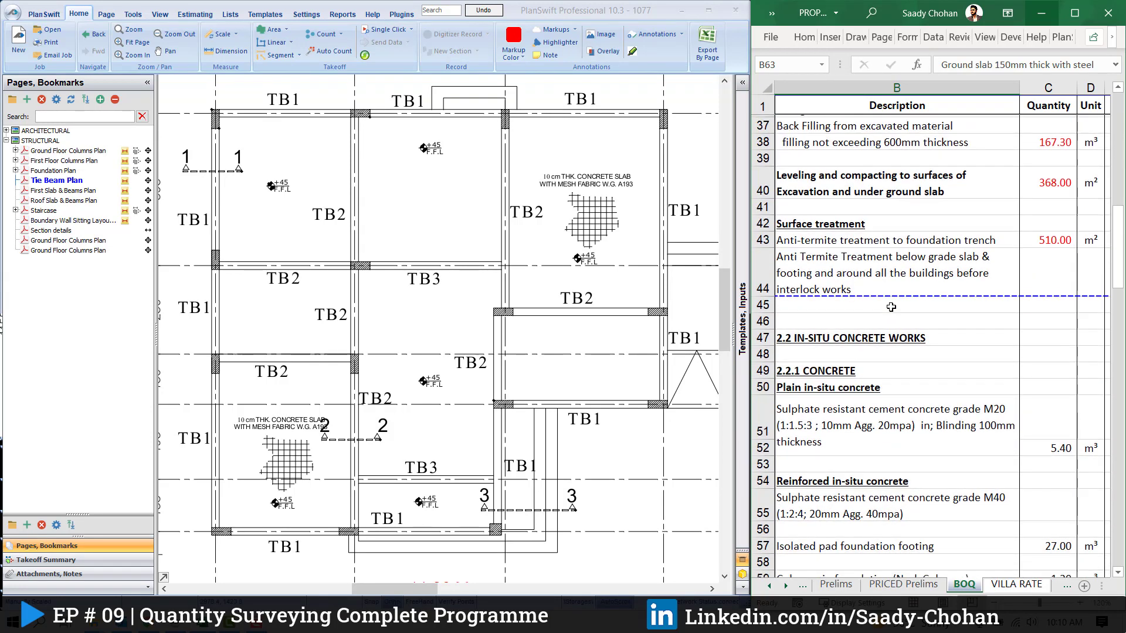
scroll(893, 309, "down", 1)
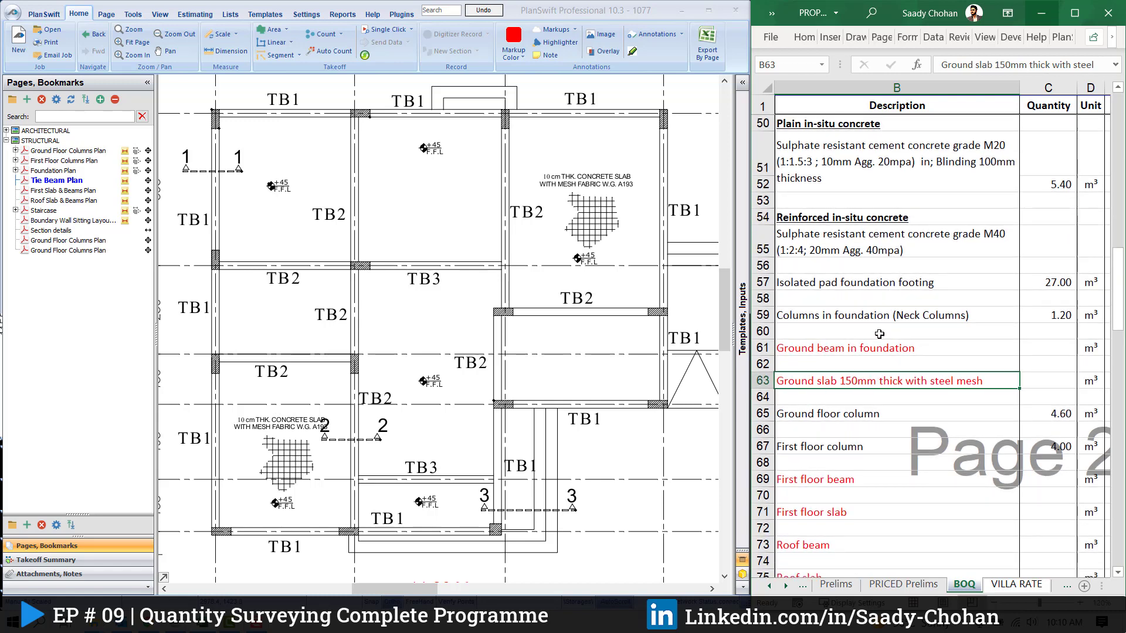
scroll(891, 398, "down", 1)
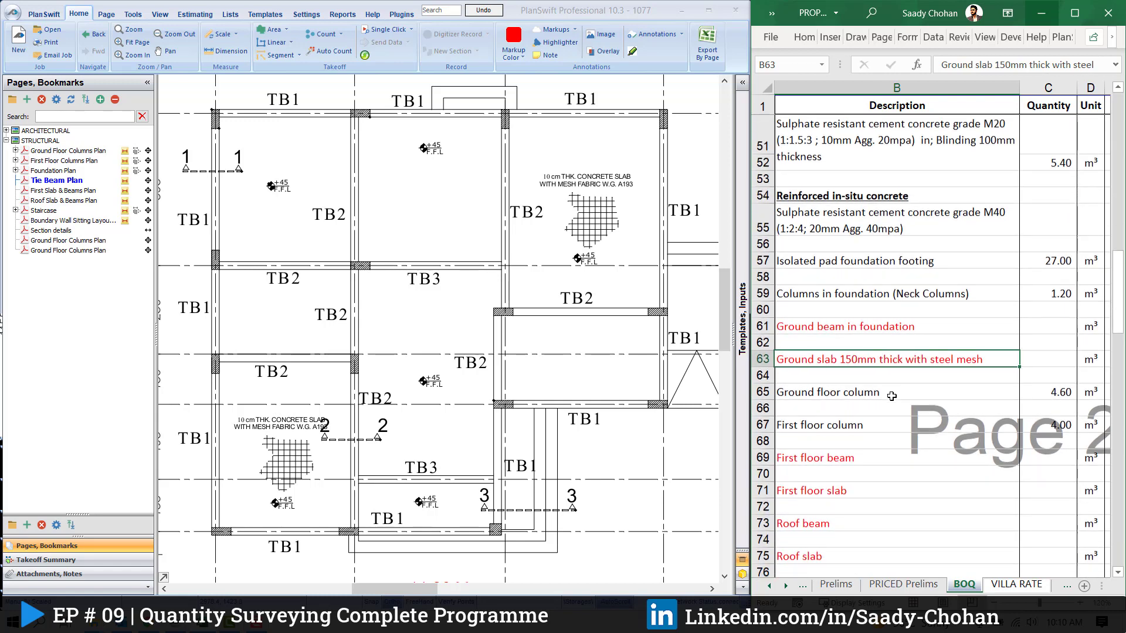
left_click(1044, 203)
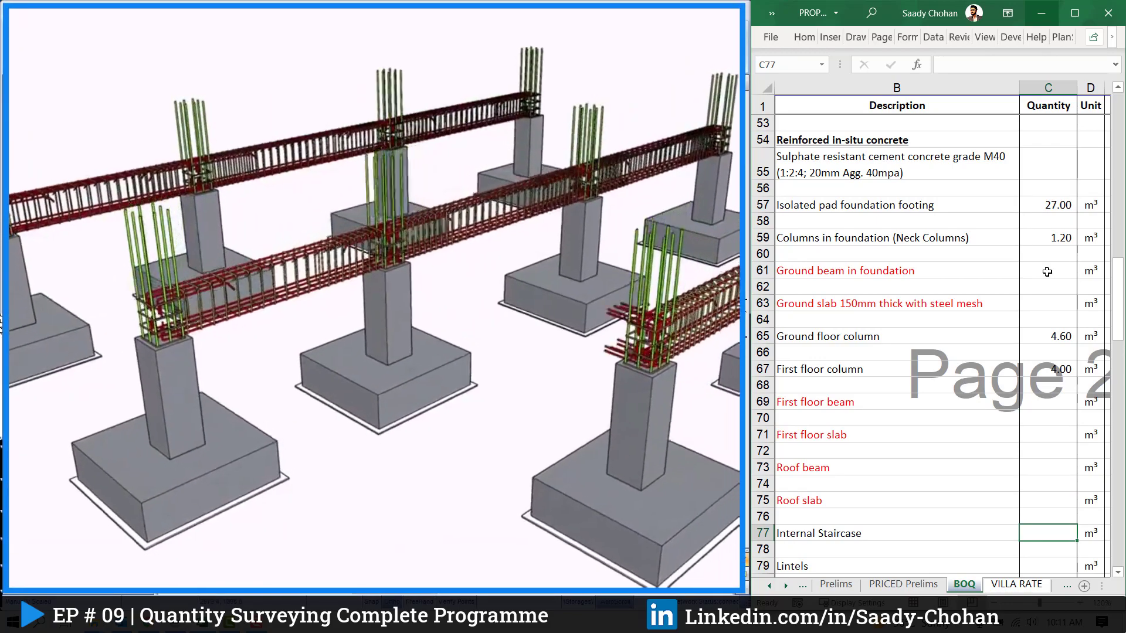
- Select the Ground beam in foundation Quantity cell C61 in the Excel BOQ
left_click(1047, 271)
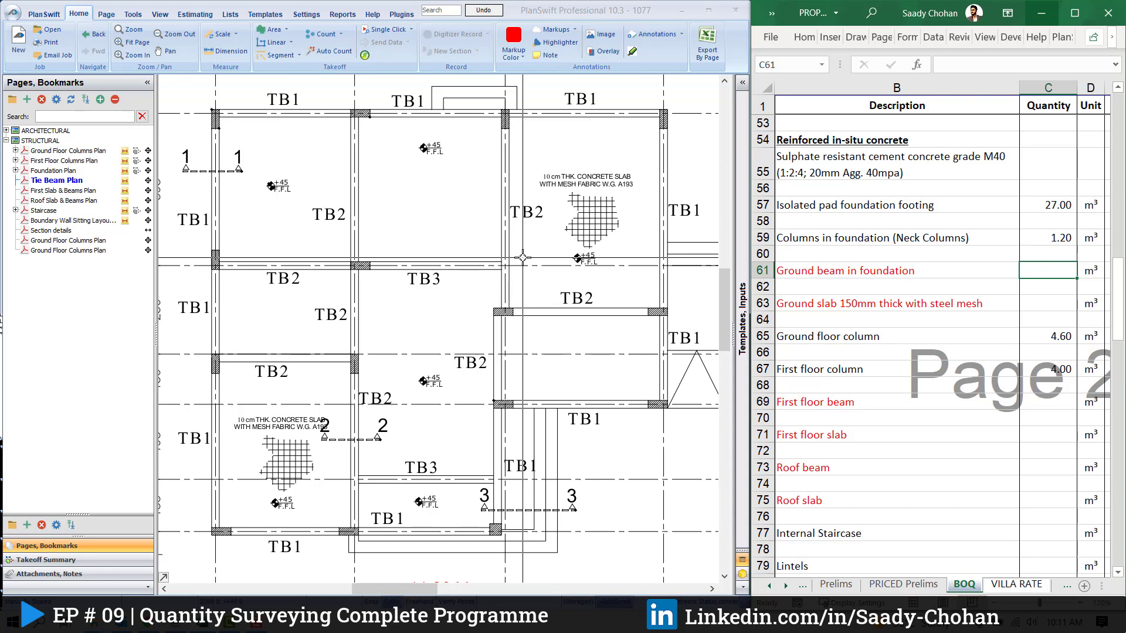
- Create a red TB1 item from the Linear CuM template, width 0.2 and depth 0.6
left_click(666, 208)
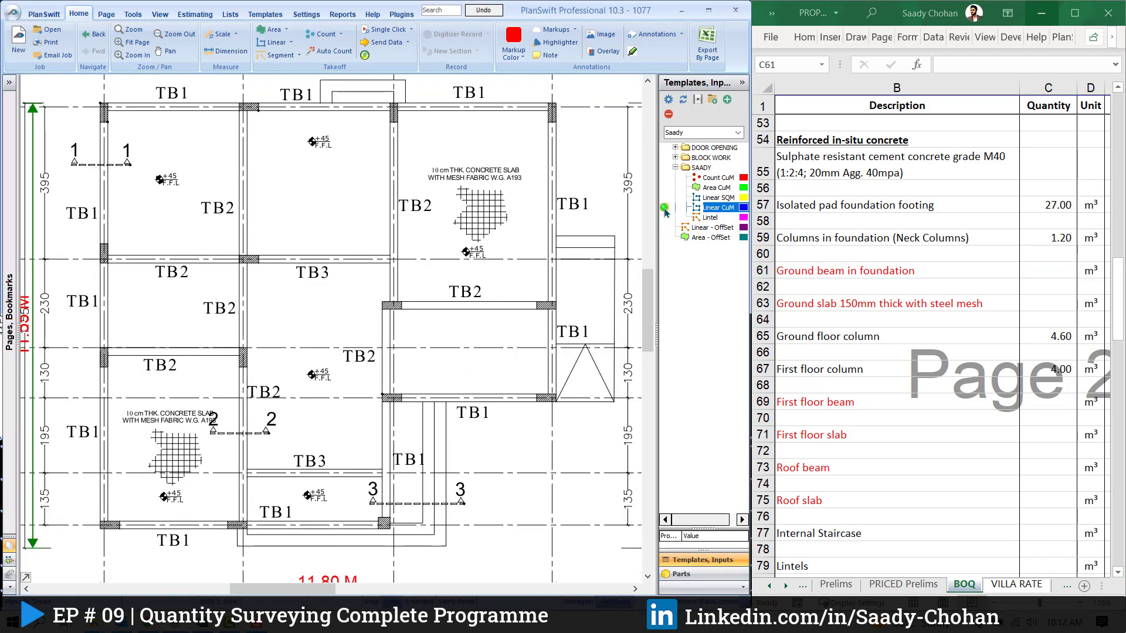
double_click(665, 208)
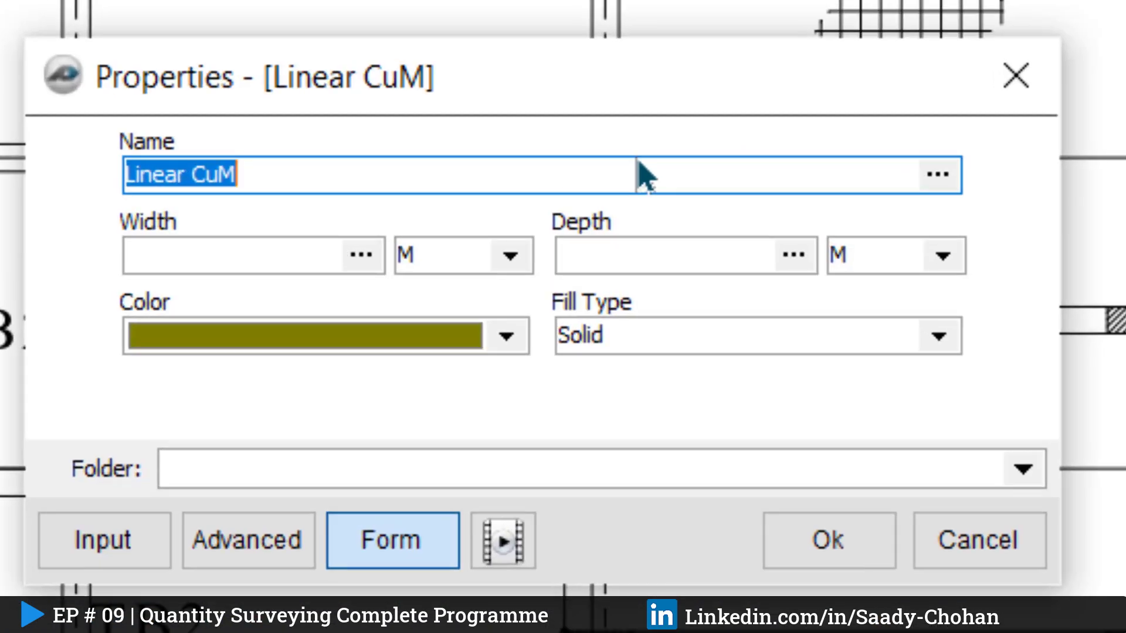
type("TB1")
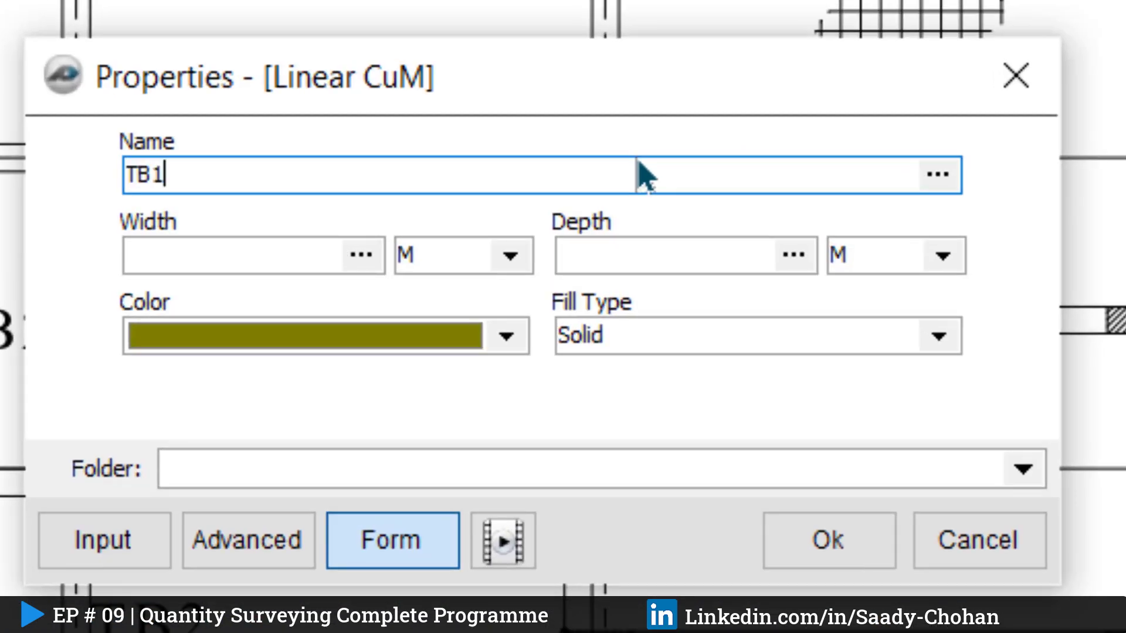
left_click(271, 252)
type("0.2")
left_click(658, 253)
type("0.6")
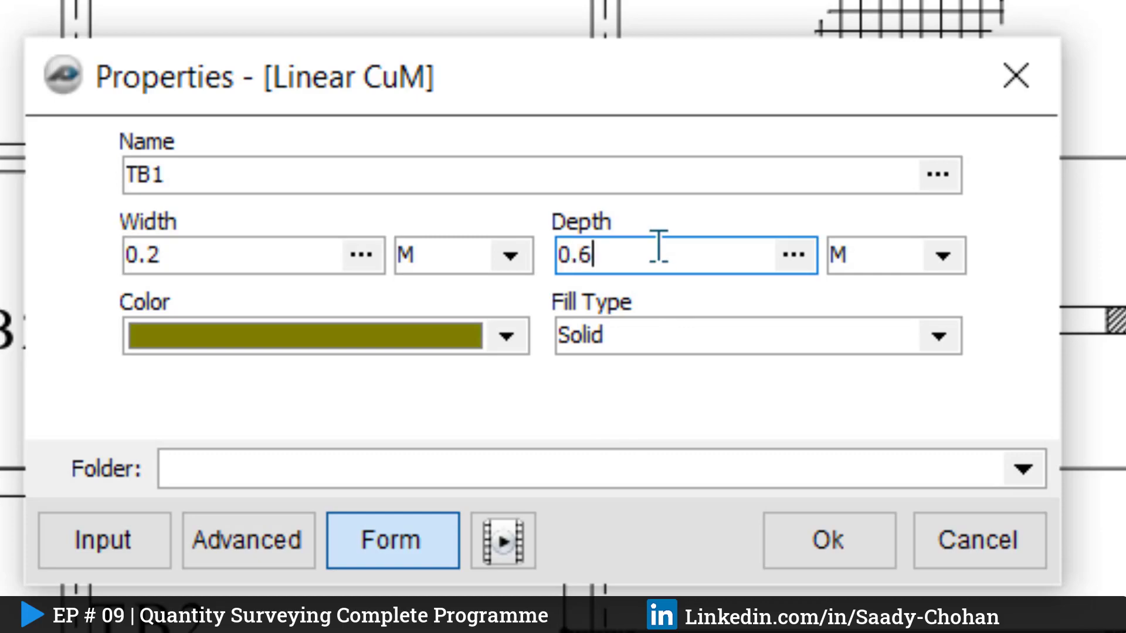
left_click(506, 336)
left_click(148, 501)
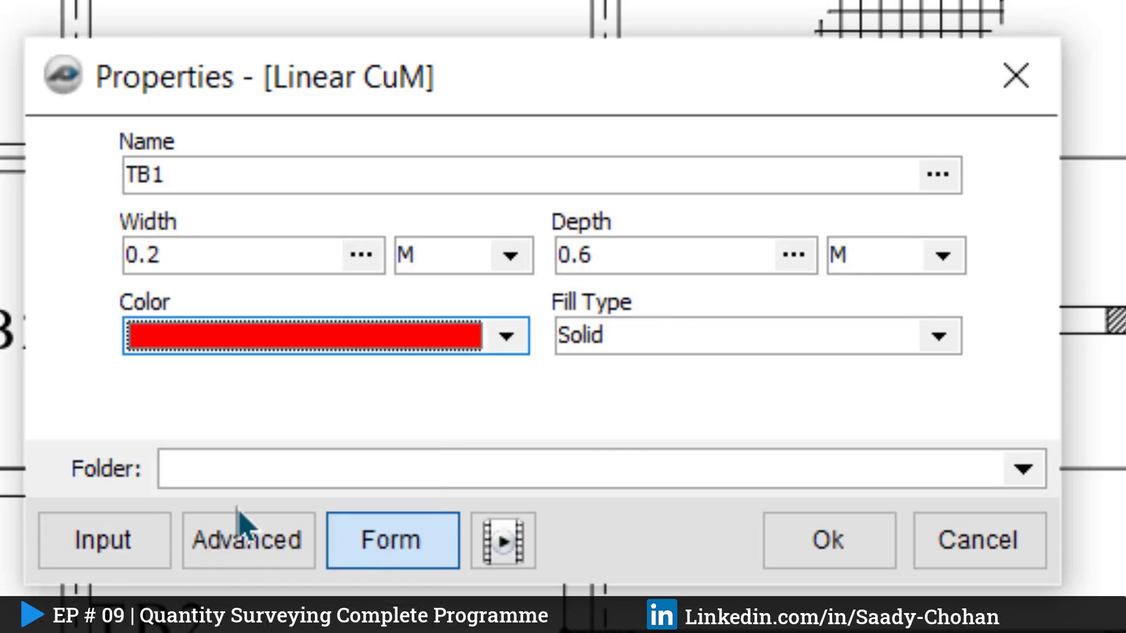
left_click(776, 559)
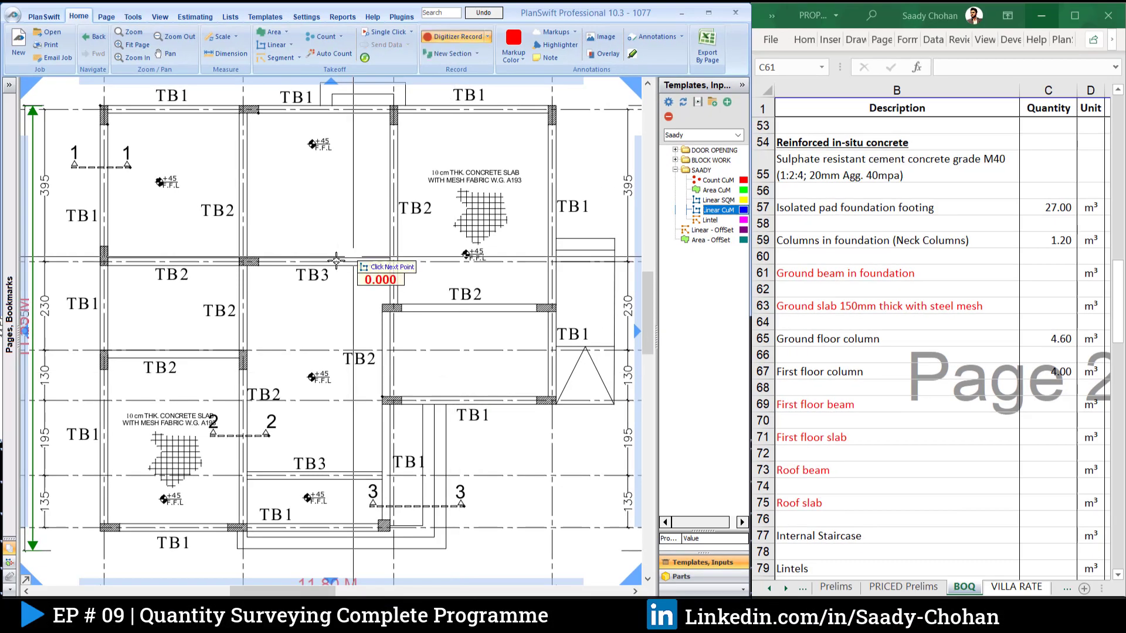
- Trace the remaining TB1 outline corners around the outer tie beams back to the top-left start
scroll(394, 409, "down", 10)
scroll(411, 381, "right", 5)
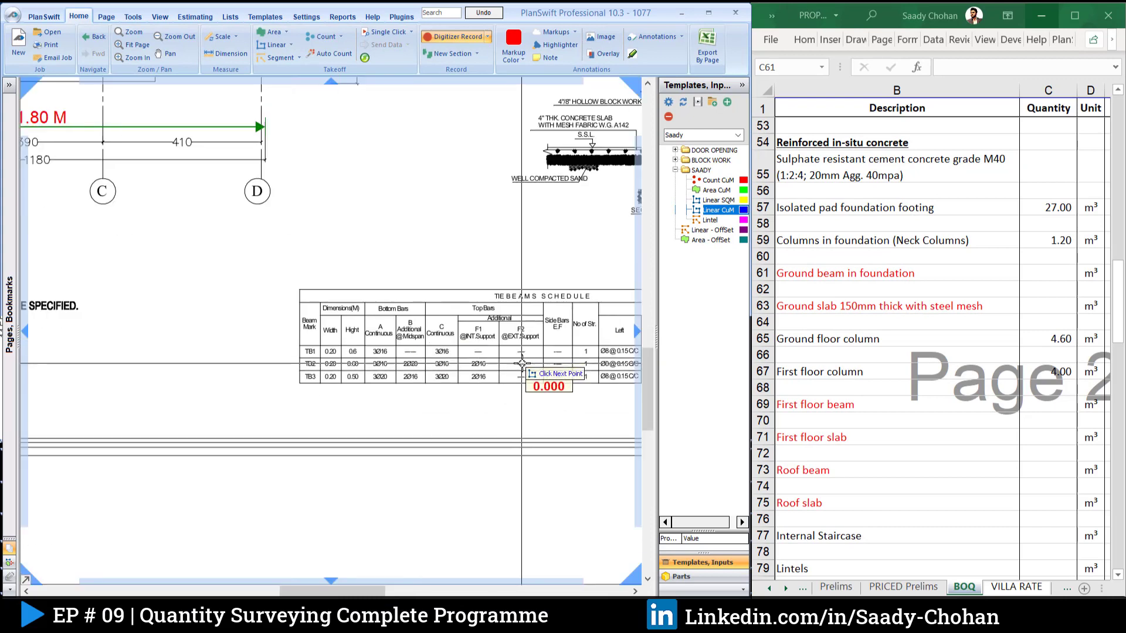
scroll(492, 356, "up", 3)
scroll(231, 355, "up", 3)
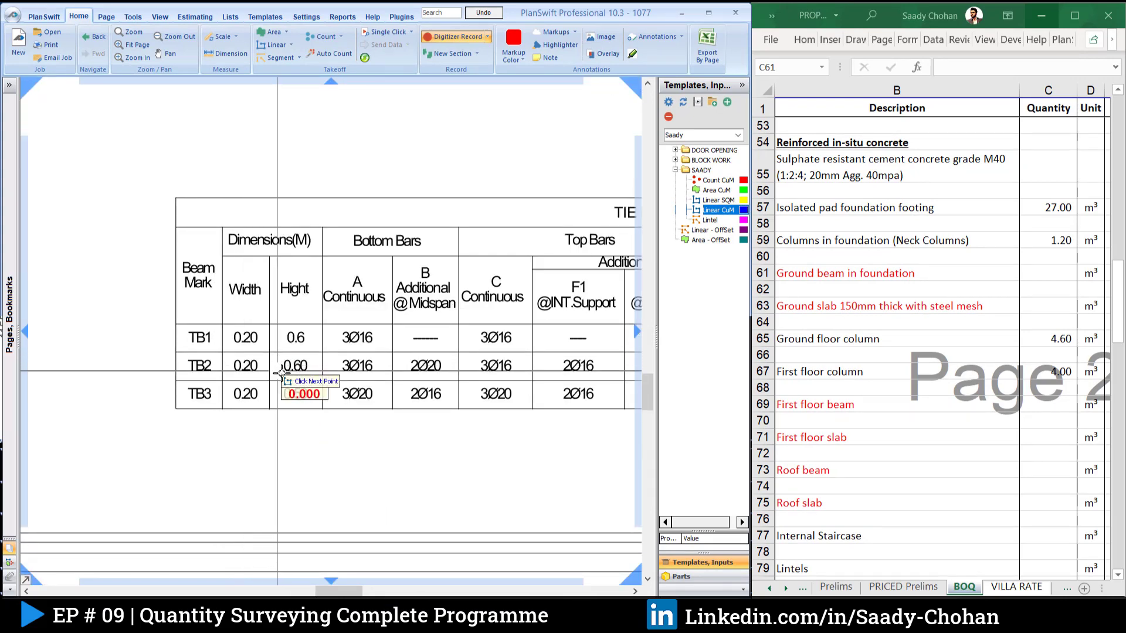
scroll(169, 174, "up", 5)
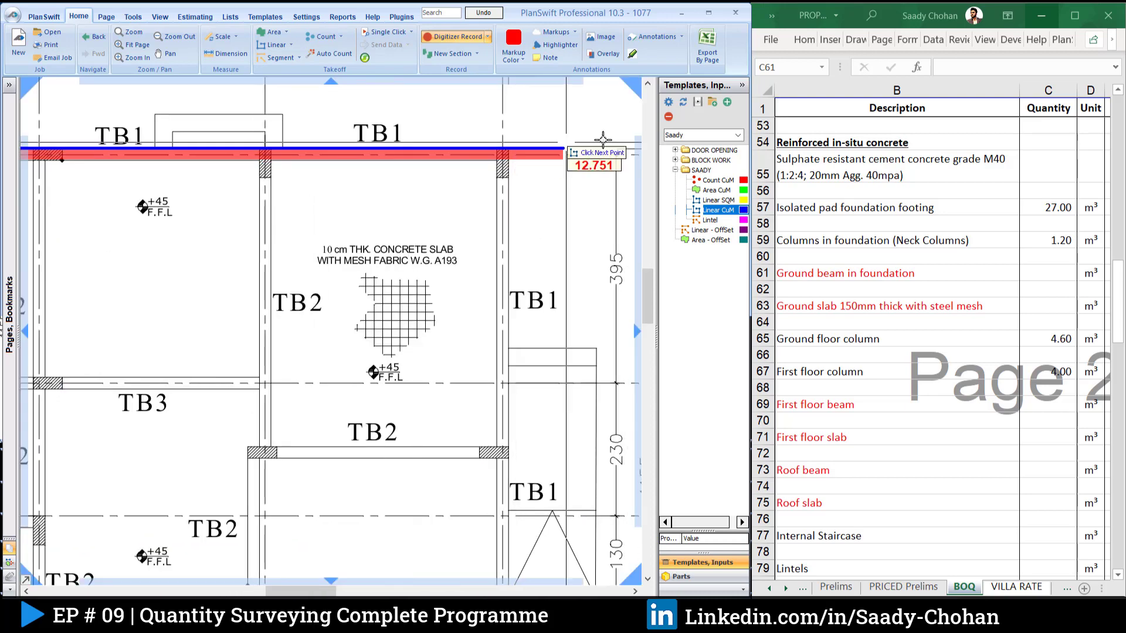
left_click(611, 132)
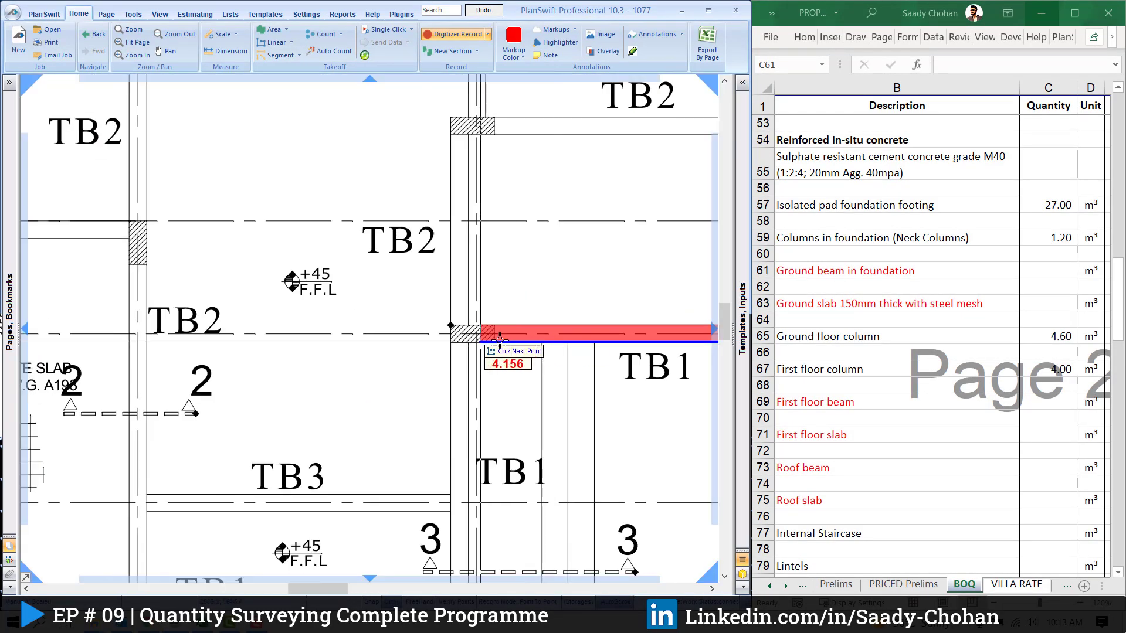
left_click(493, 381)
left_click(170, 401)
scroll(170, 402, "down", 2)
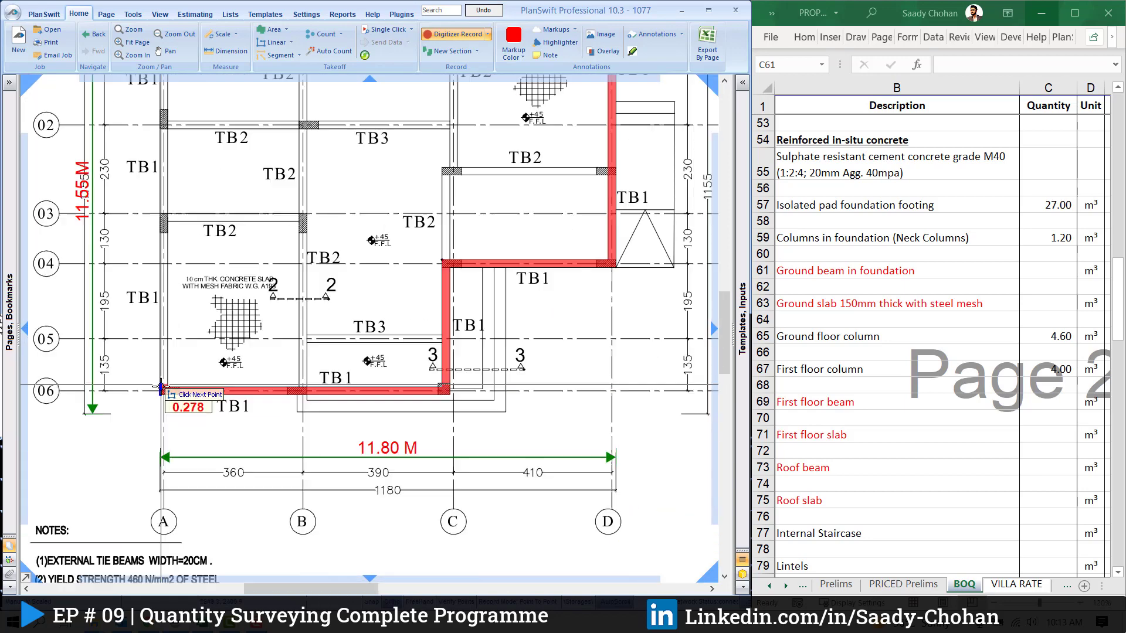
left_click(150, 199)
- Stop the TB1 takeoff from the right-click menu
scroll(235, 234, "down", 2)
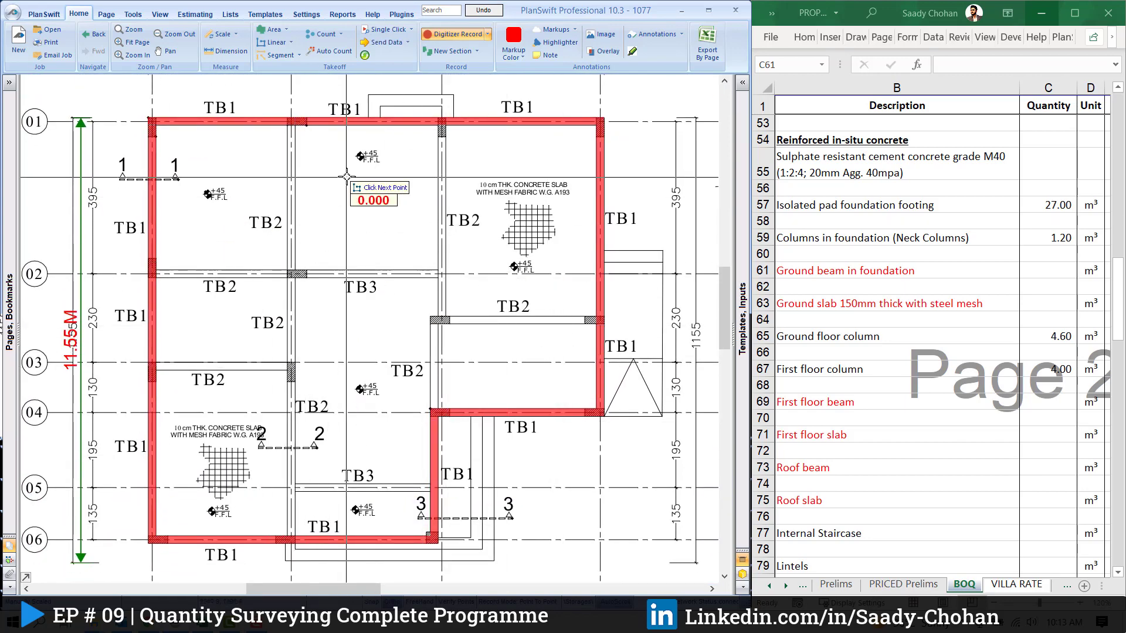
right_click(452, 301)
left_click(453, 299)
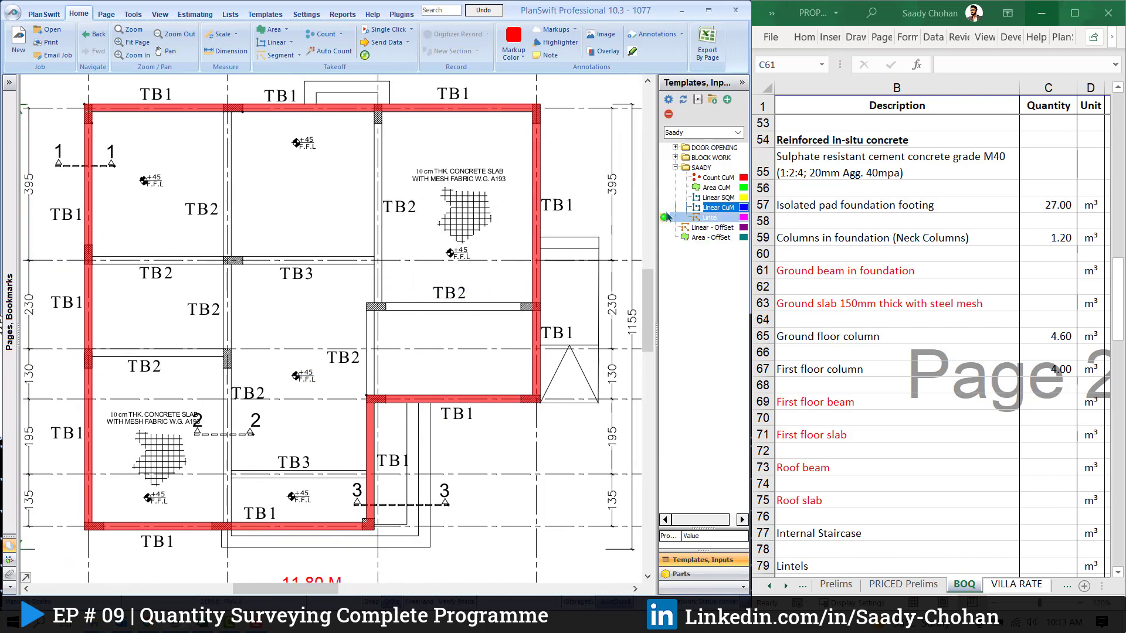
- Create a bright green TB2 Linear CuM item, 0.2 m wide and 0.6 m deep
double_click(717, 208)
type("TB2")
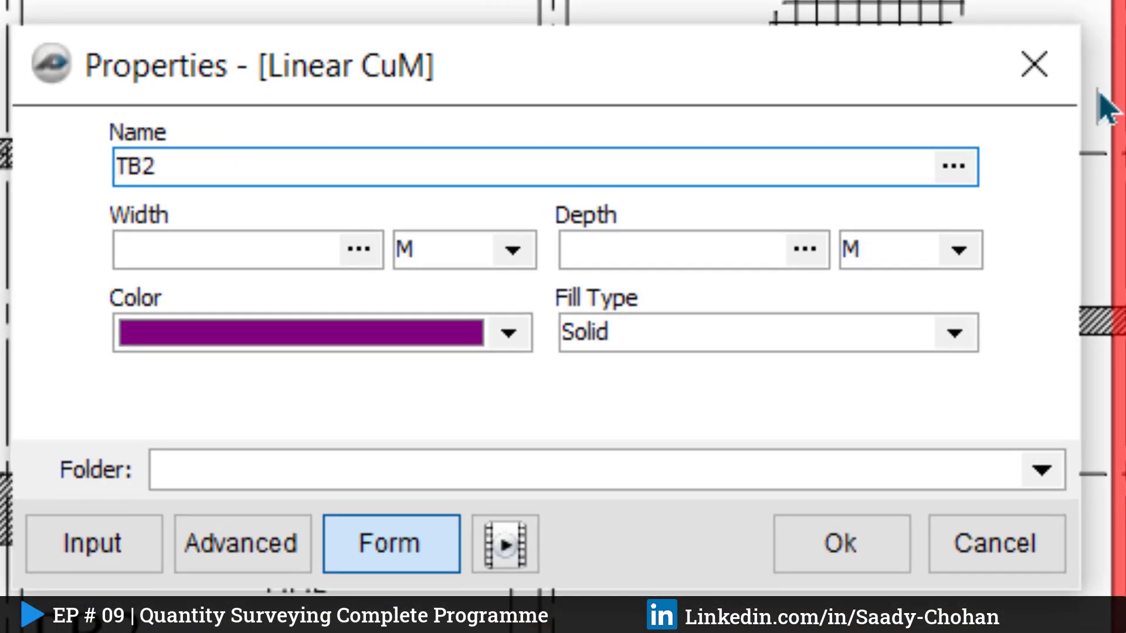
left_click(252, 250)
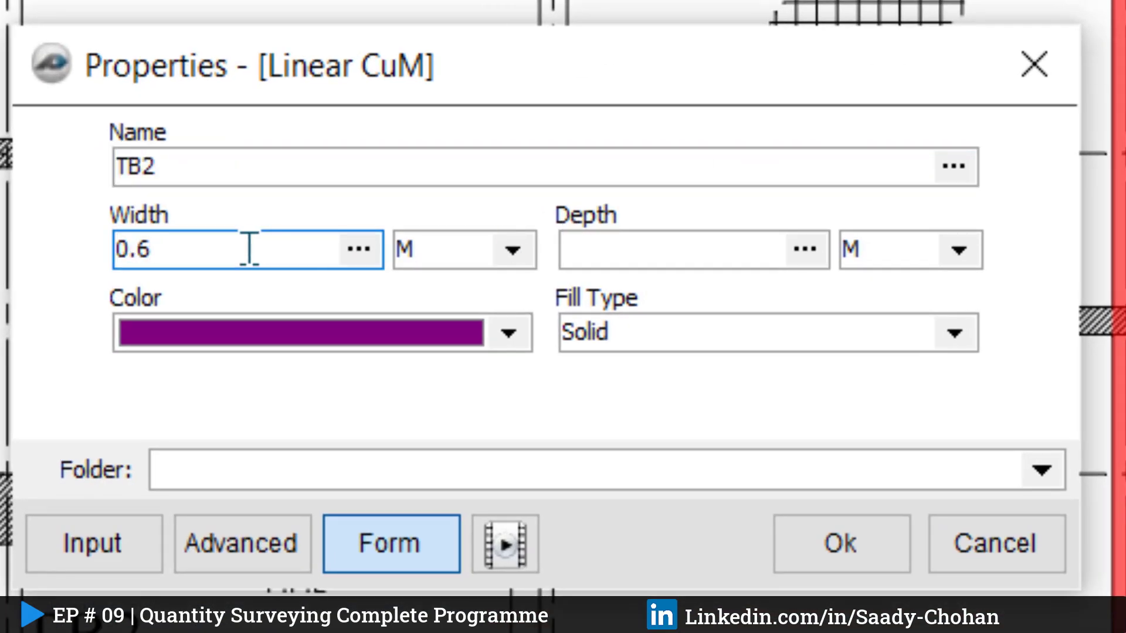
left_click(634, 240)
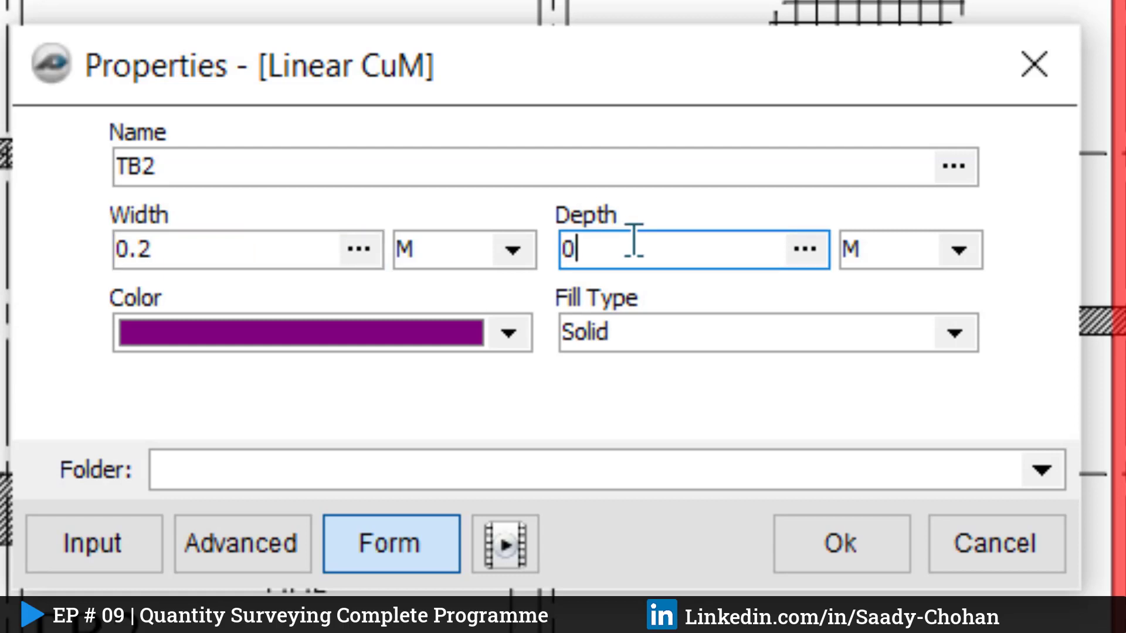
left_click(526, 266)
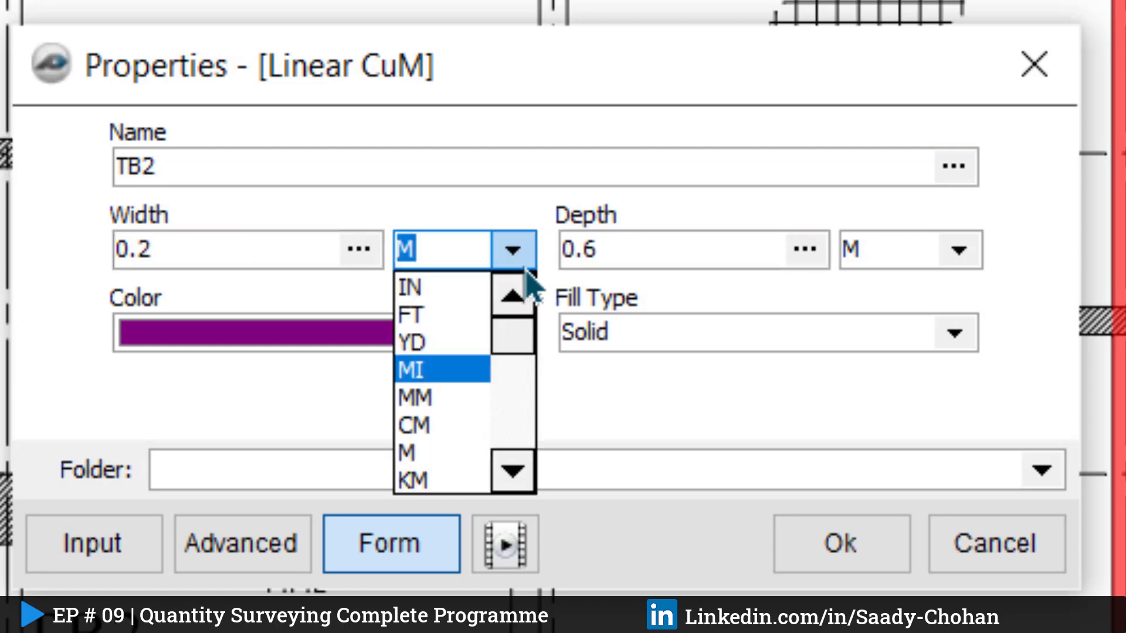
left_click(526, 269)
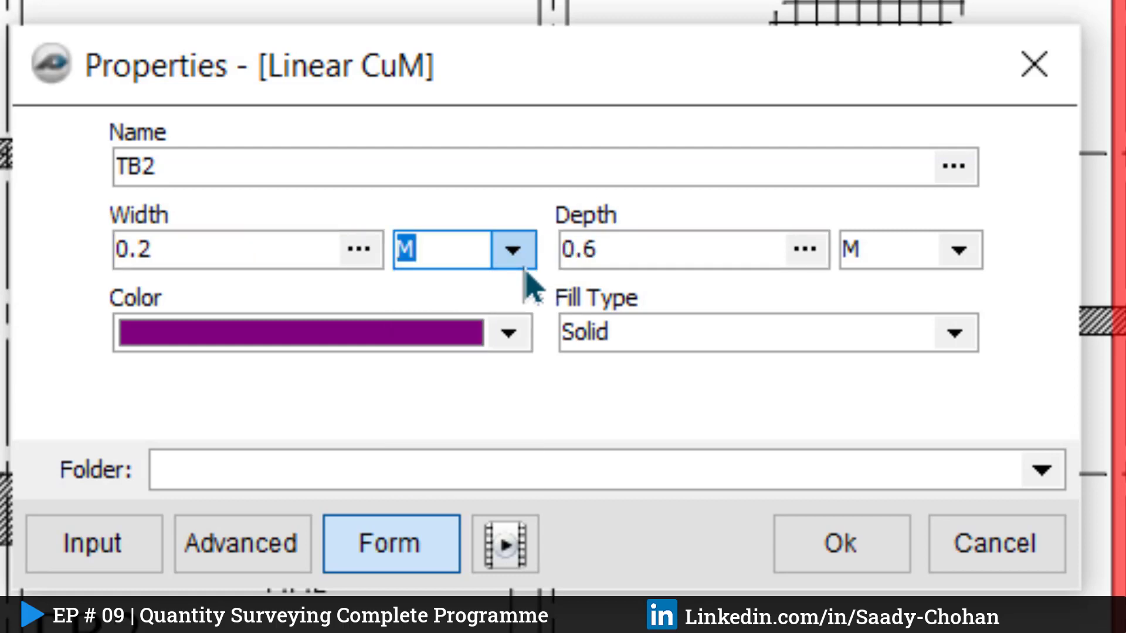
left_click(520, 344)
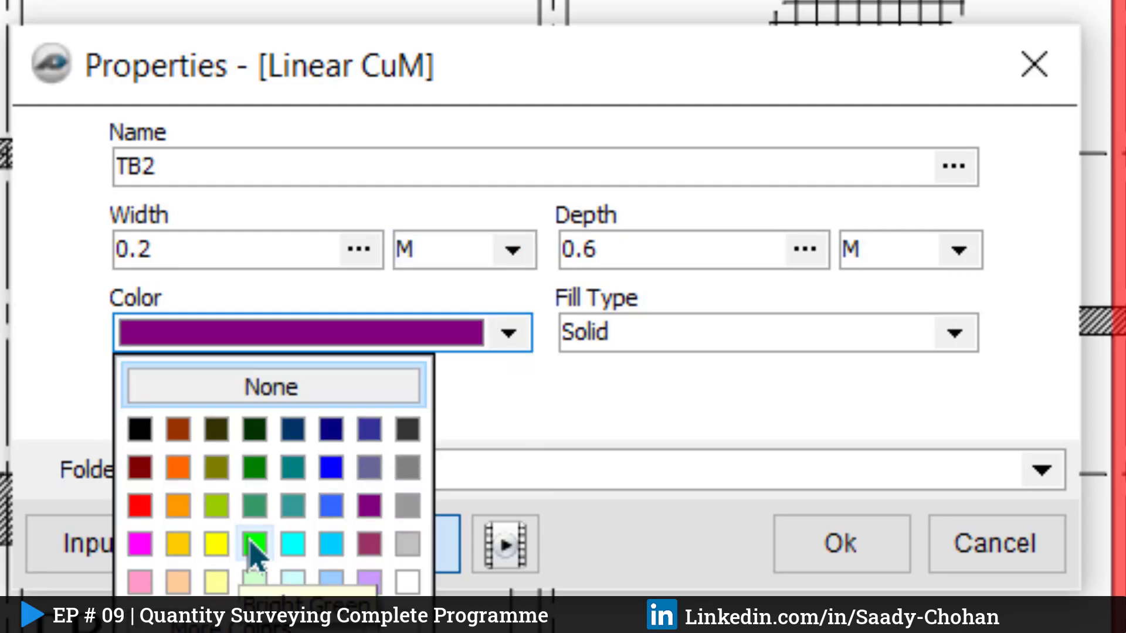
left_click(253, 544)
left_click(841, 546)
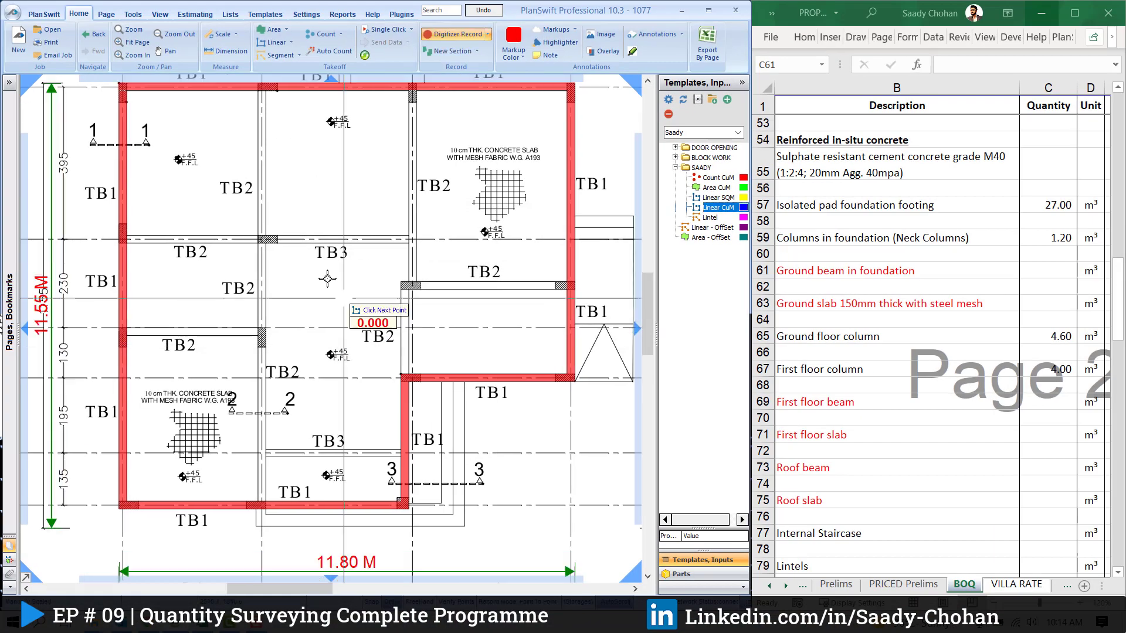
- Trace four interior TB2 beams: two vertical runs and two 3.400 m horizontal segments
left_click(263, 103)
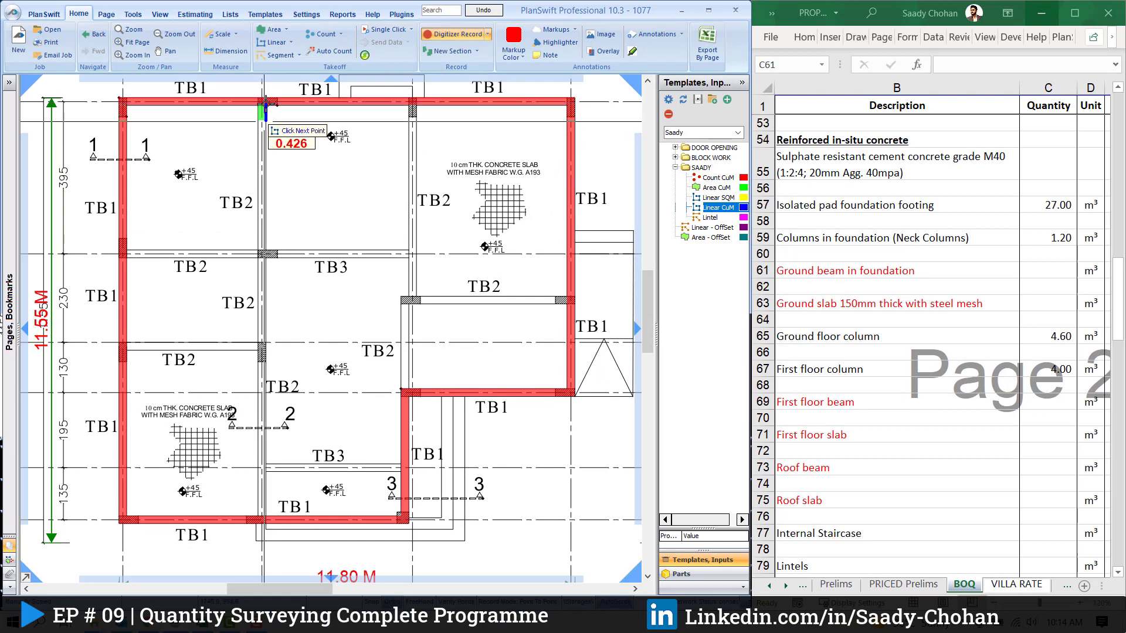
double_click(263, 519)
left_click(414, 103)
double_click(415, 297)
left_click(125, 254)
double_click(258, 254)
left_click(125, 342)
double_click(258, 343)
- Trace the right-hand TB2 beam with one corner, then check the beam schedule below
left_click(567, 304)
scroll(566, 303, "up", 2)
left_click(315, 273)
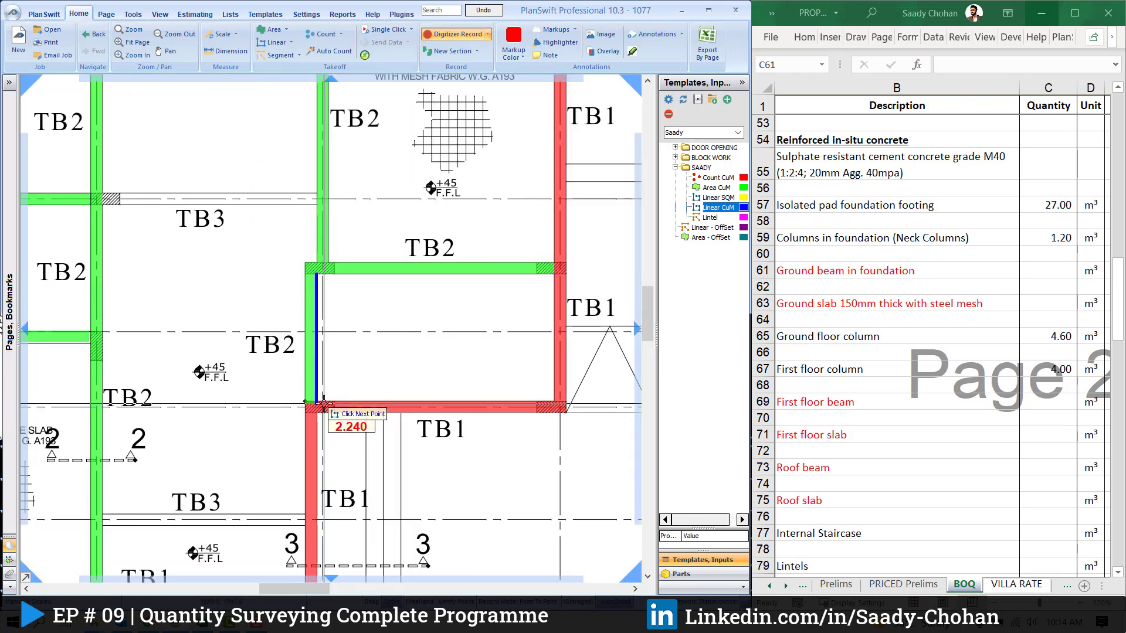
double_click(315, 403)
scroll(364, 352, "down", 3)
scroll(365, 351, "up", 2)
scroll(380, 199, "down", 1)
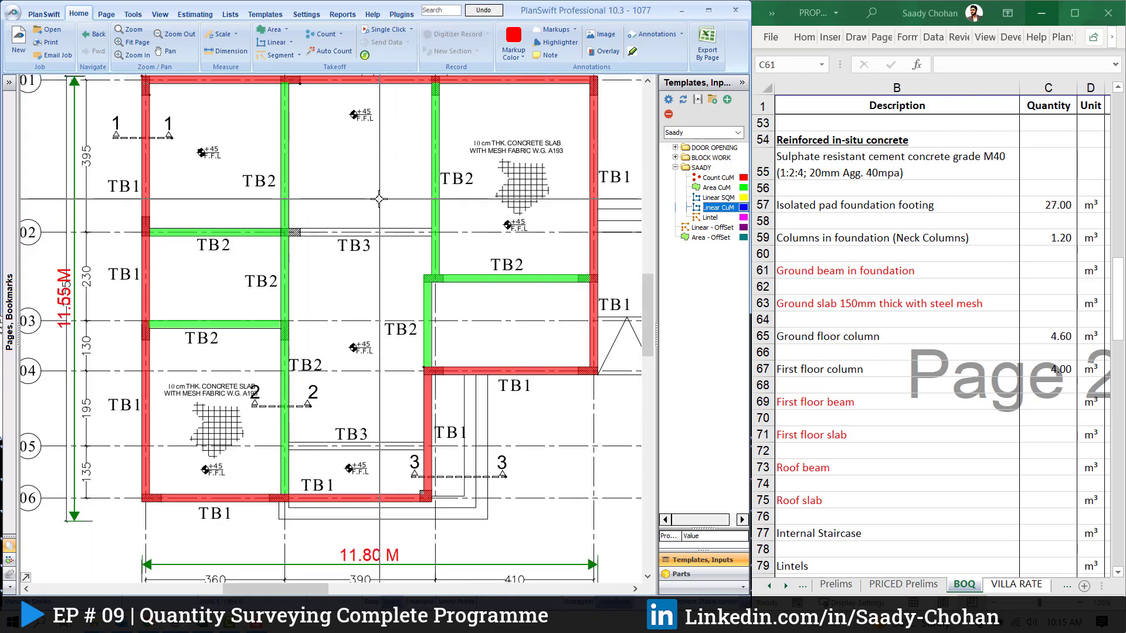
scroll(380, 199, "down", 3)
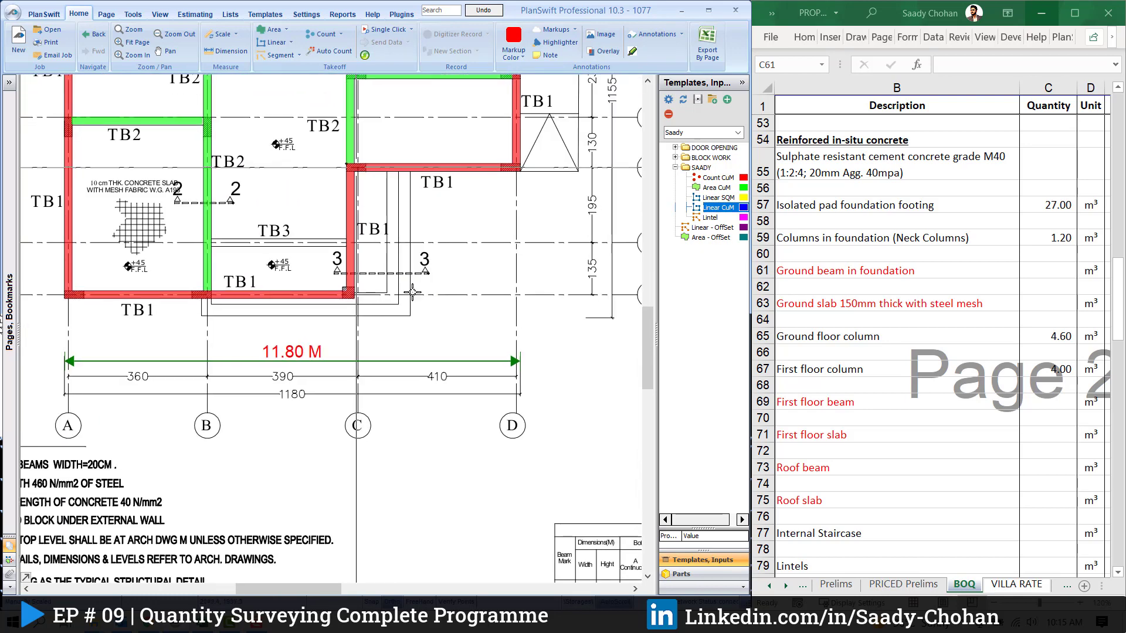
scroll(376, 427, "down", 3)
scroll(376, 426, "up", 2)
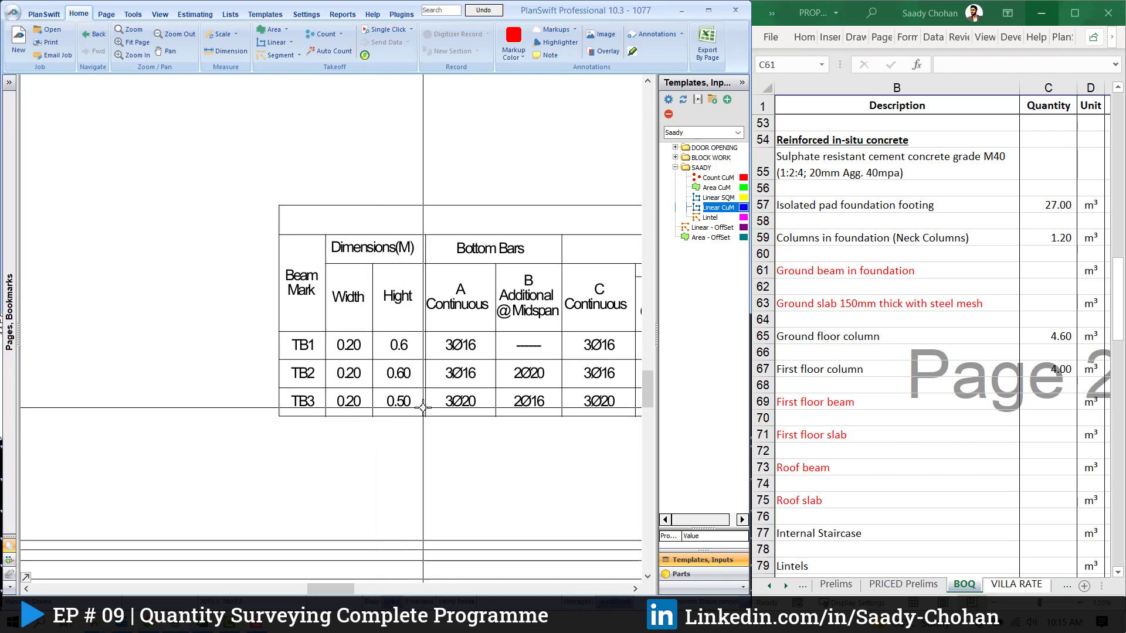
scroll(423, 407, "down", 5)
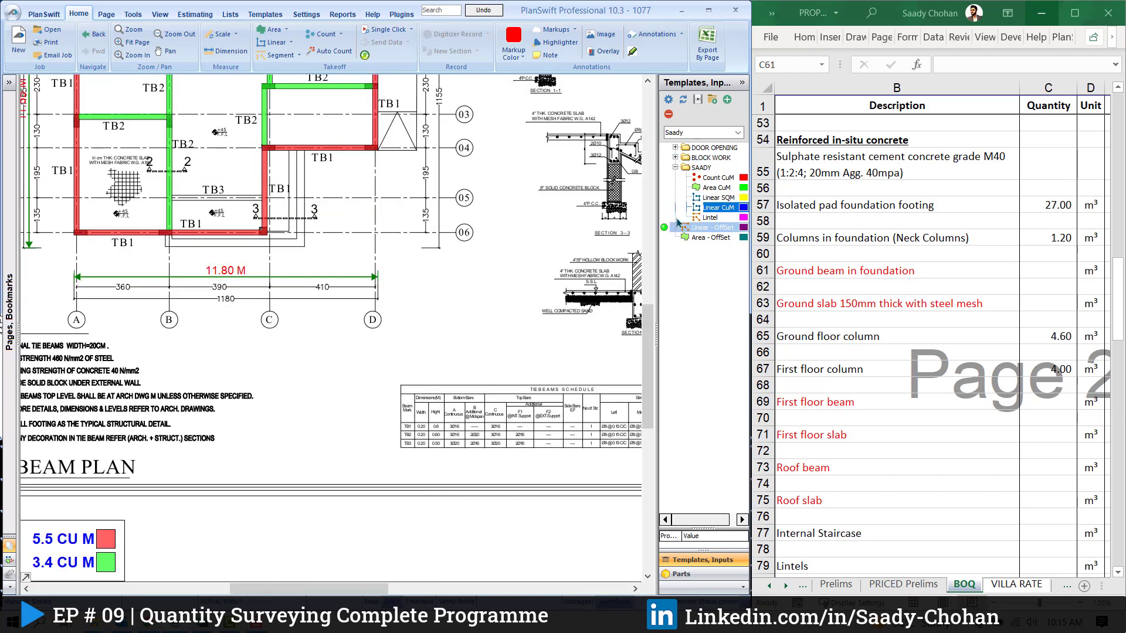
- Name the new Linear CuM item TB3, 0.20 m wide and 0.50 m deep, and choose its colour
type("TB3")
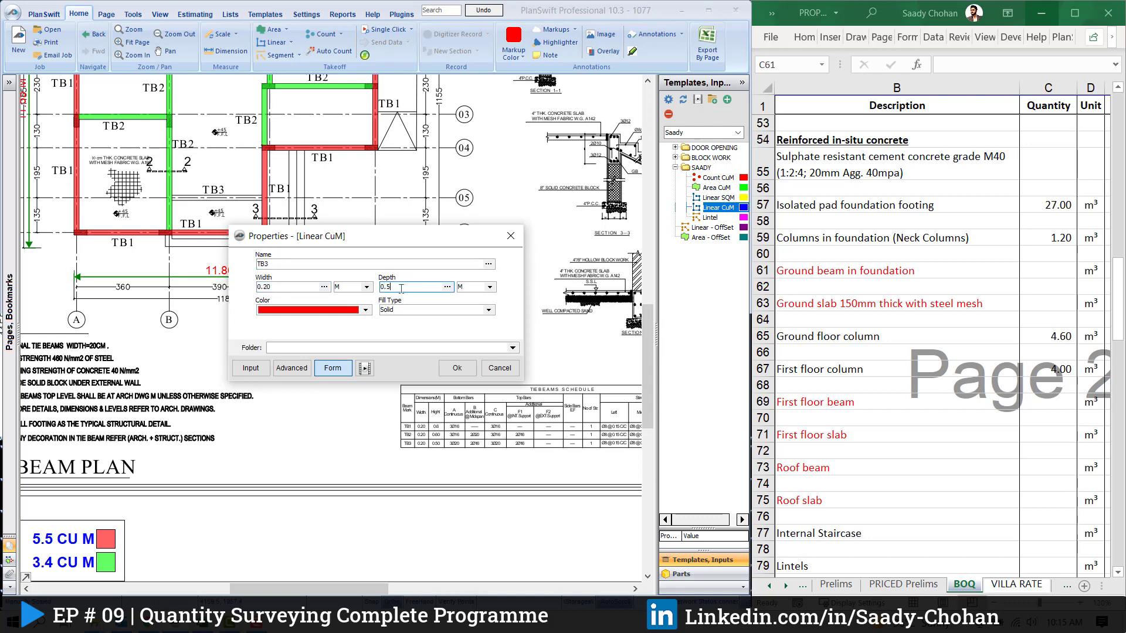
left_click(321, 311)
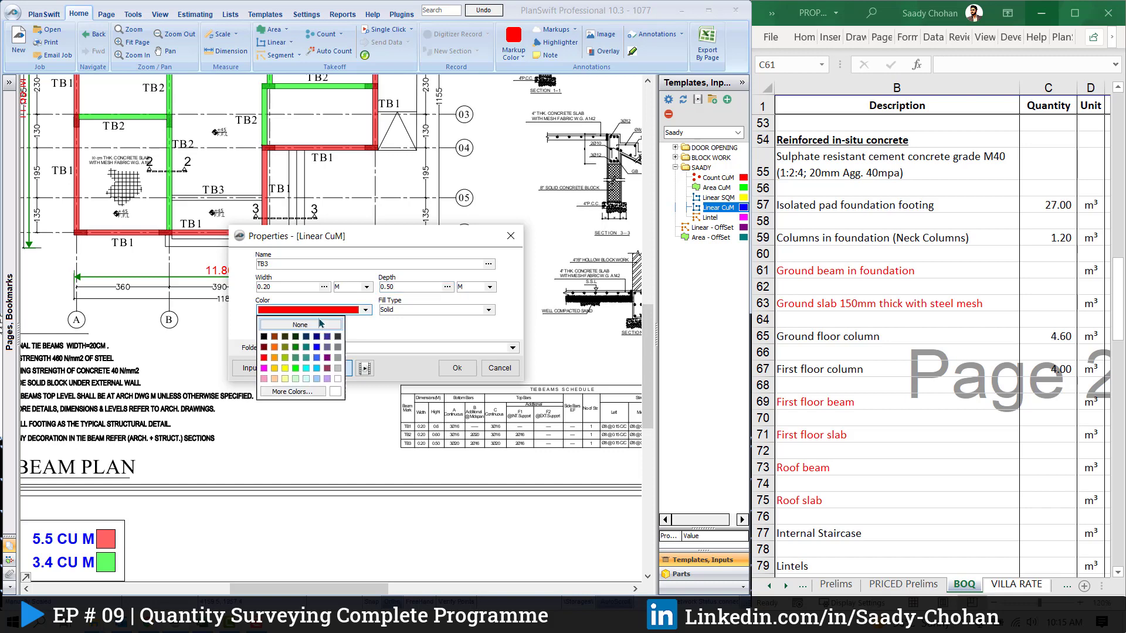
- Colour the TB3 item blue, confirm it, and trace the upper TB3 beam
left_click(320, 347)
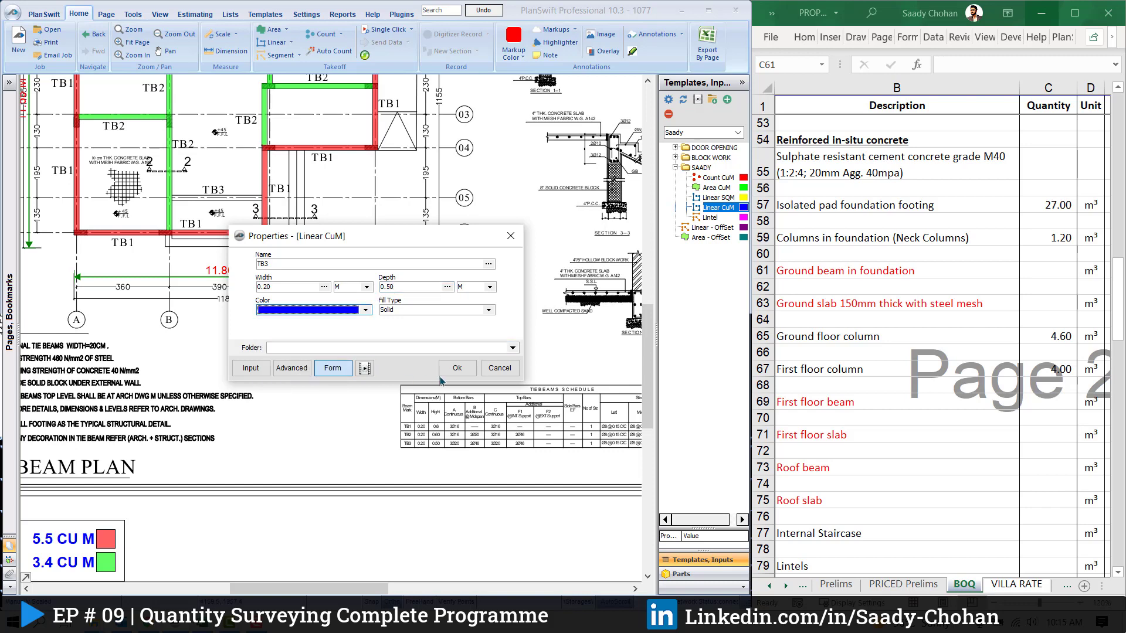
left_click(457, 373)
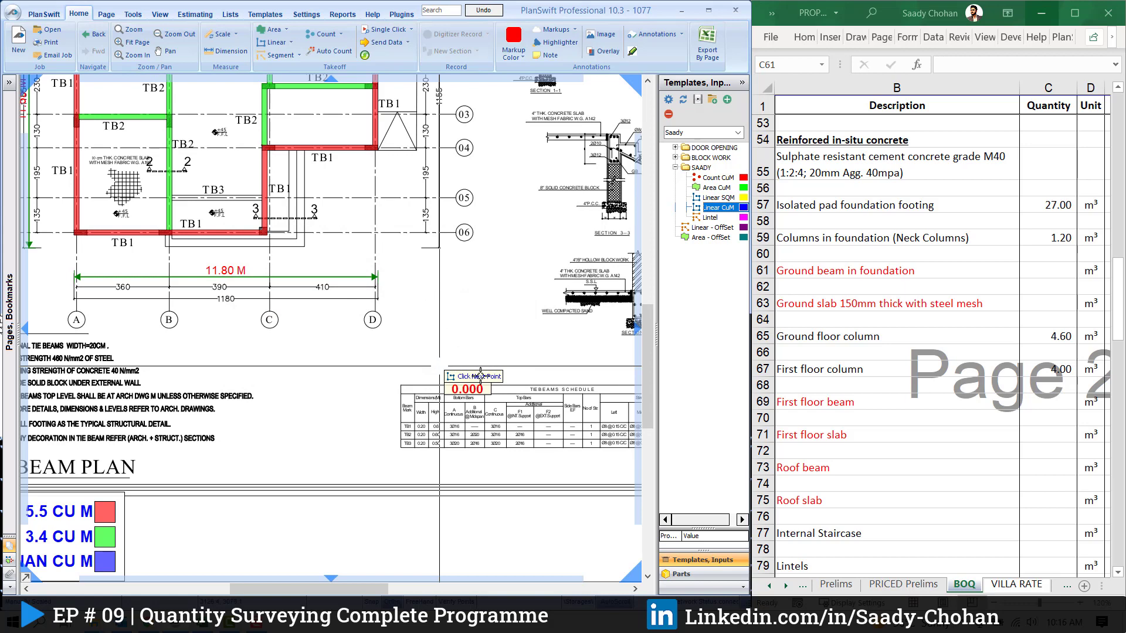
scroll(278, 182, "up", 3)
scroll(278, 182, "left", 2)
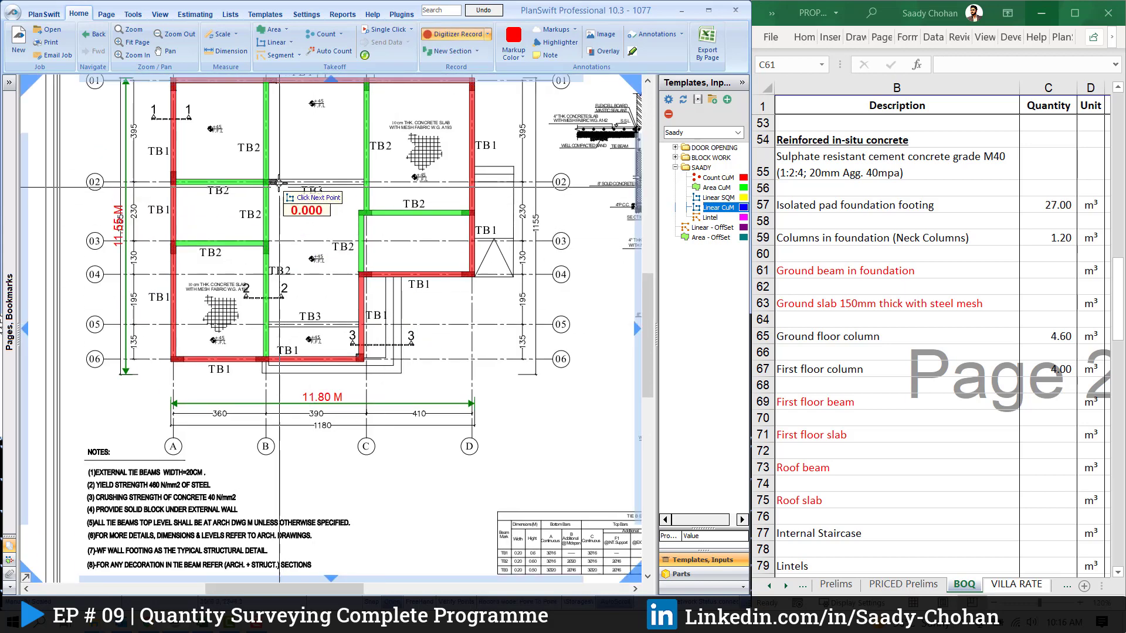
scroll(278, 183, "up", 3)
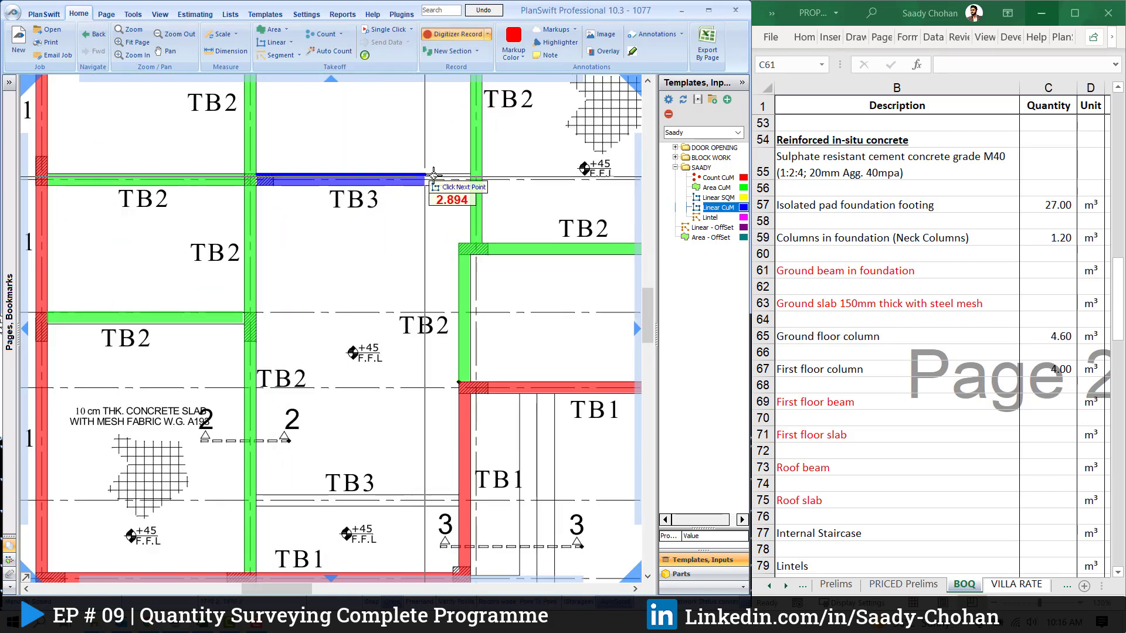
double_click(472, 176)
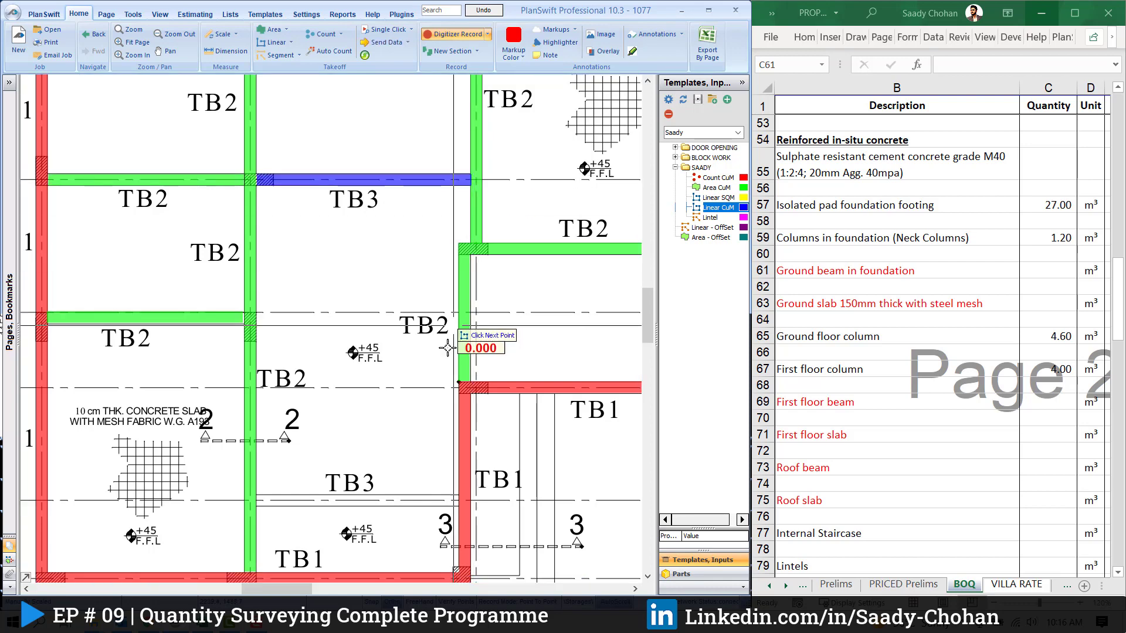
- Trace the lower TB3 beam to the red beam and stop the TB3 takeoff
scroll(352, 352, "up", 2)
left_click(214, 333)
double_click(519, 332)
scroll(519, 332, "down", 3)
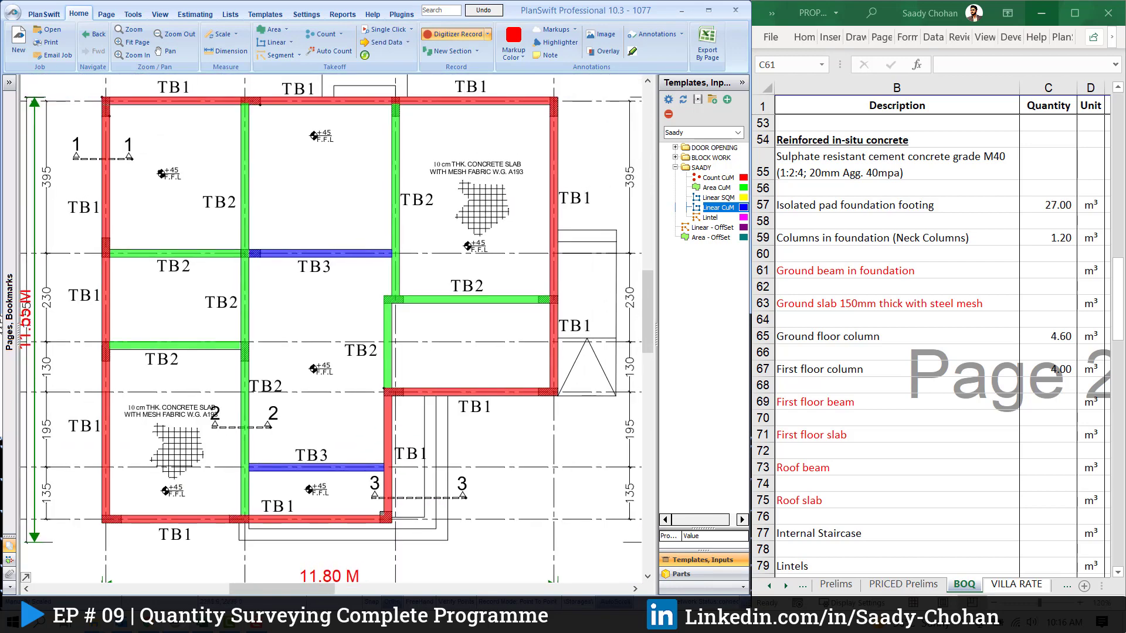
right_click(454, 214)
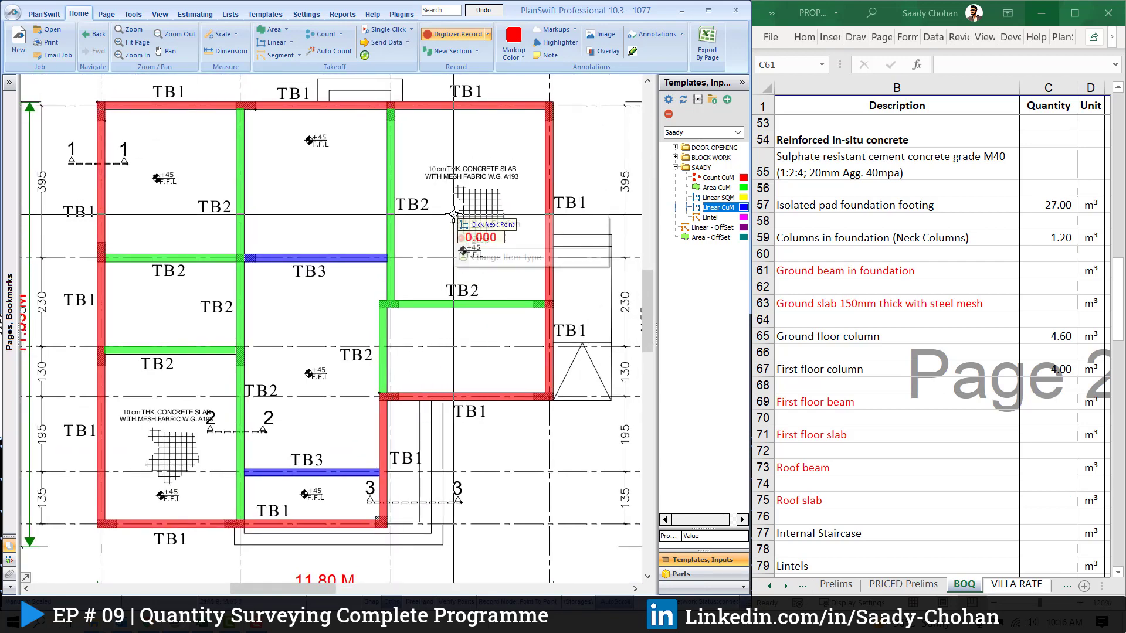
left_click(481, 240)
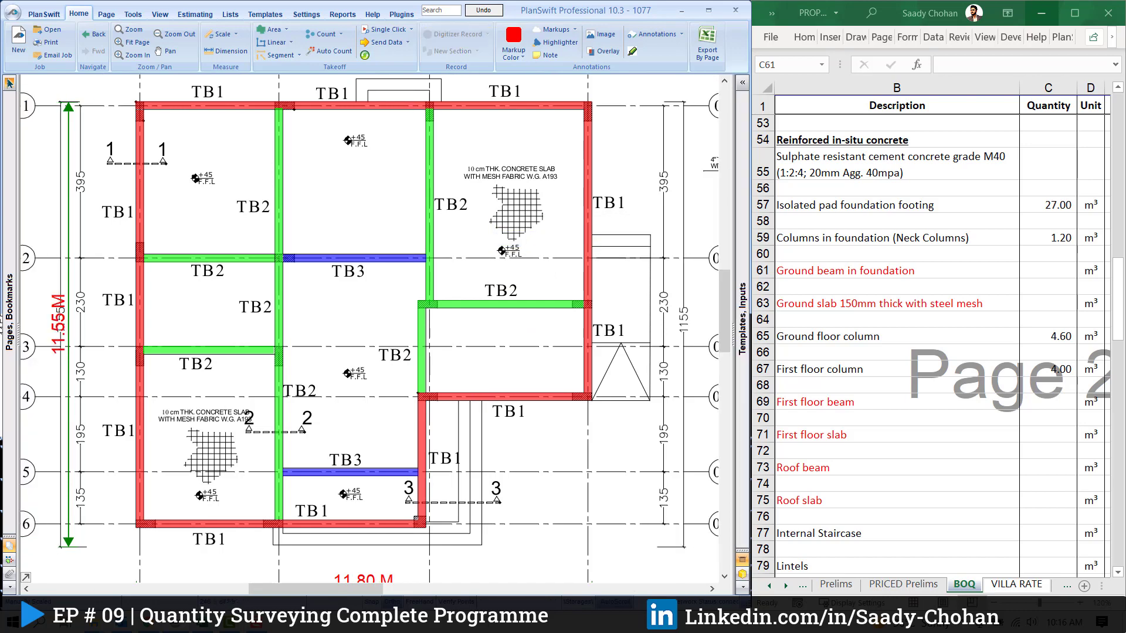
left_click(9, 83)
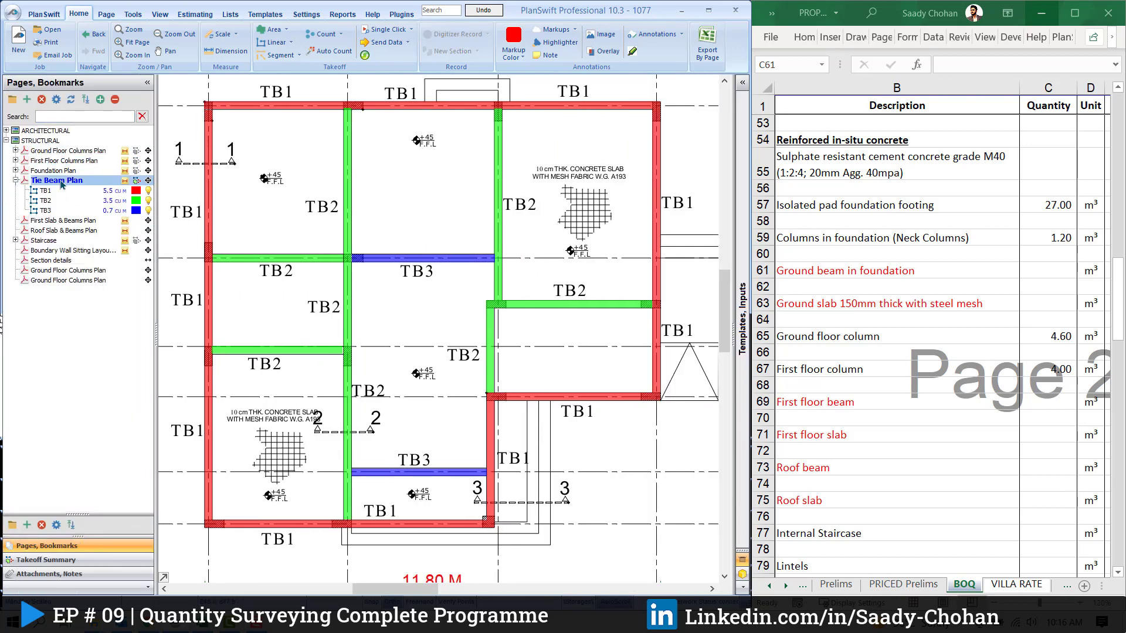
- Select a tie beam takeoff, zoom out to the full sheet, and widen the TB1–TB3 legend
left_click(65, 221)
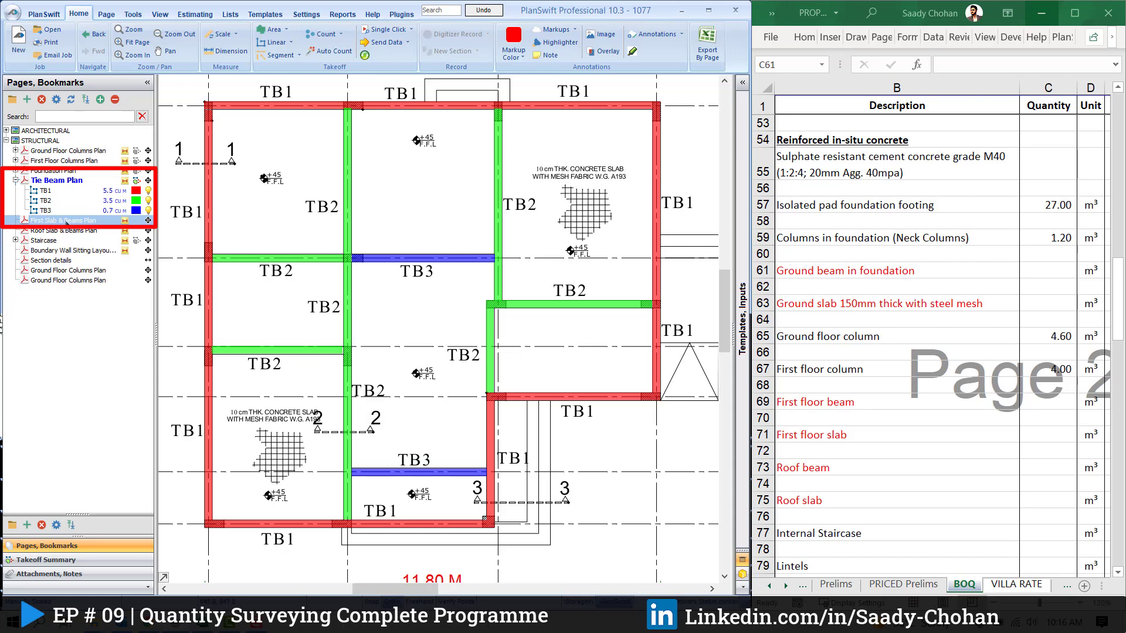
left_click(53, 201)
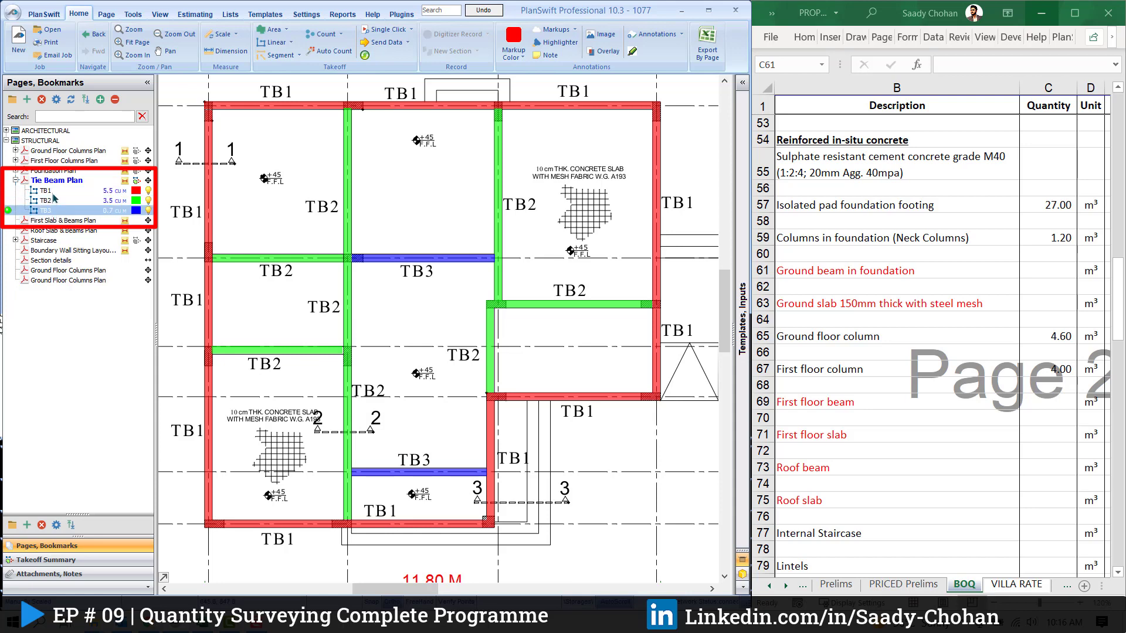
scroll(327, 489, "down", 5)
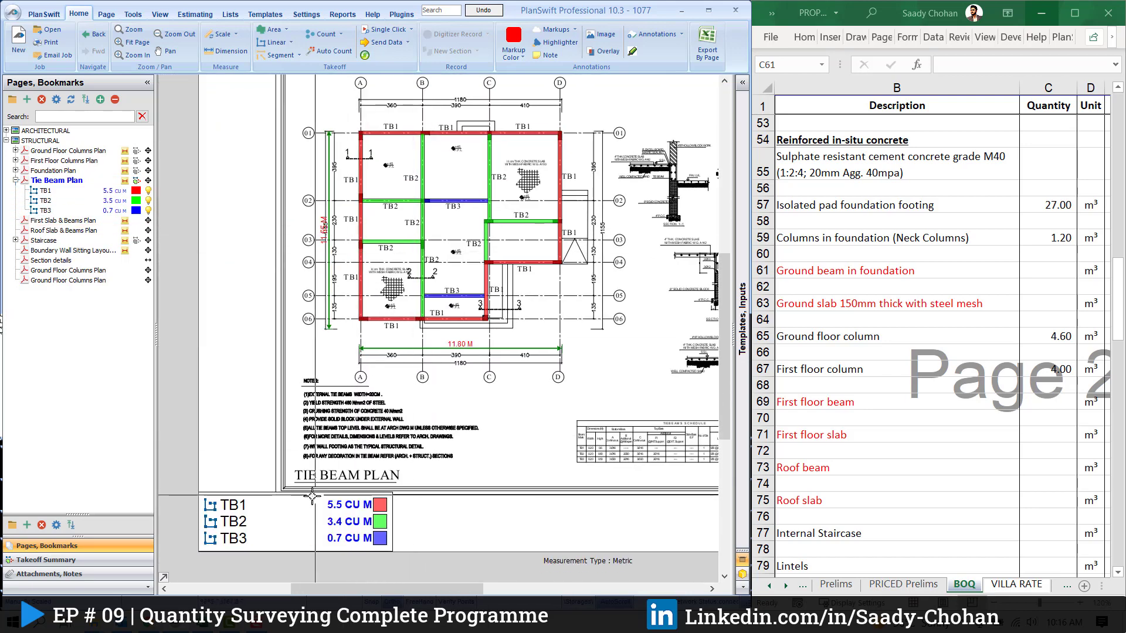
left_click(396, 493)
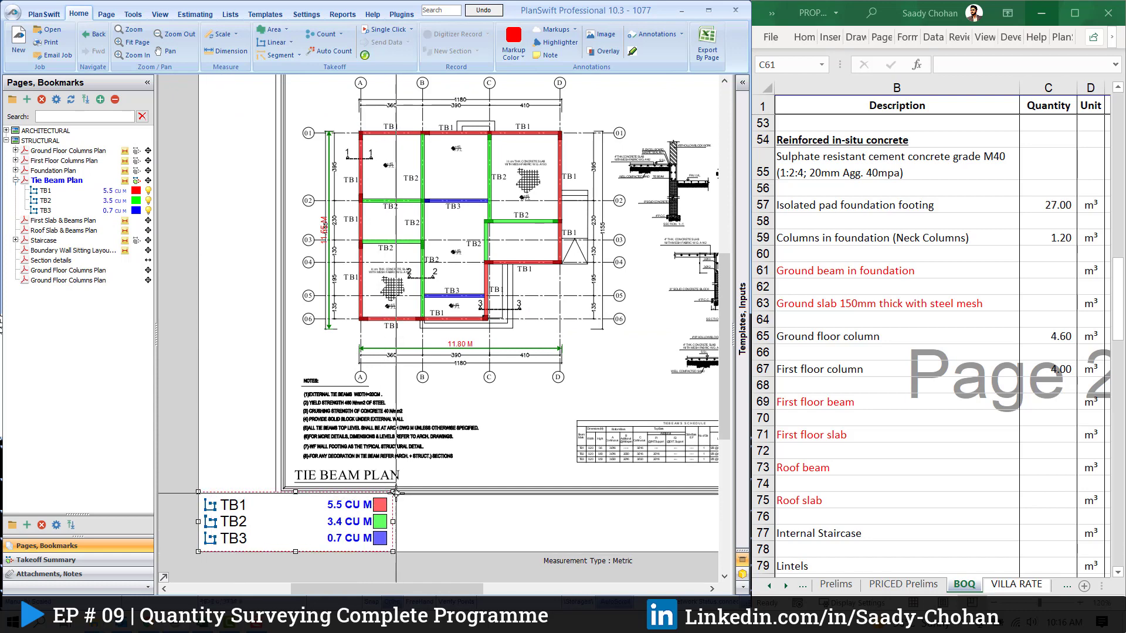
left_click_drag(393, 493, 404, 496)
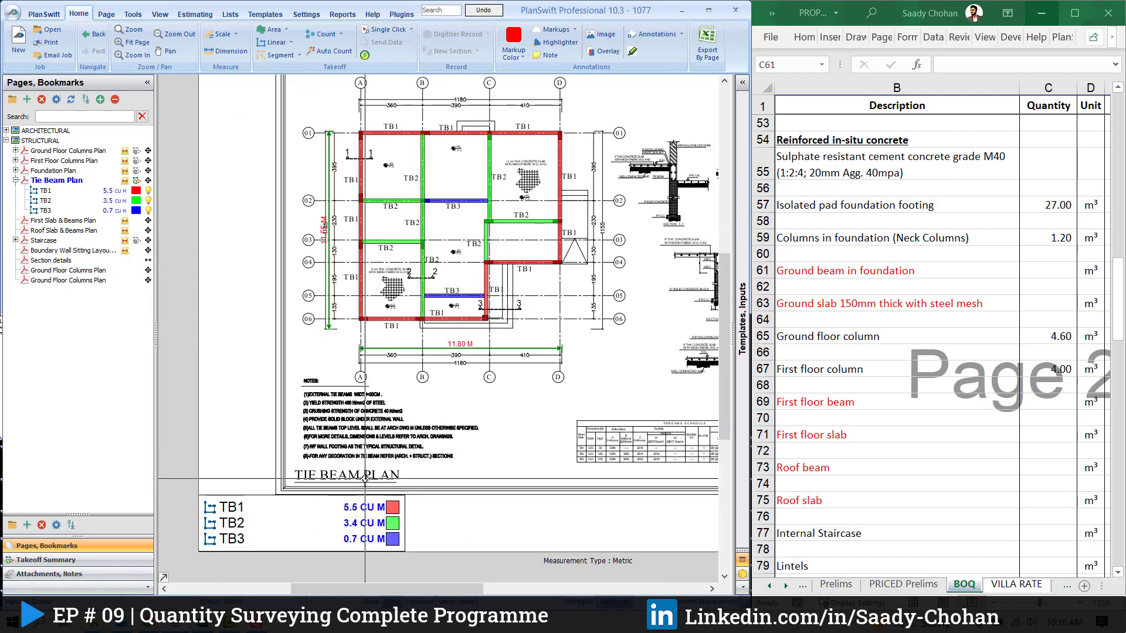
left_click(1063, 271)
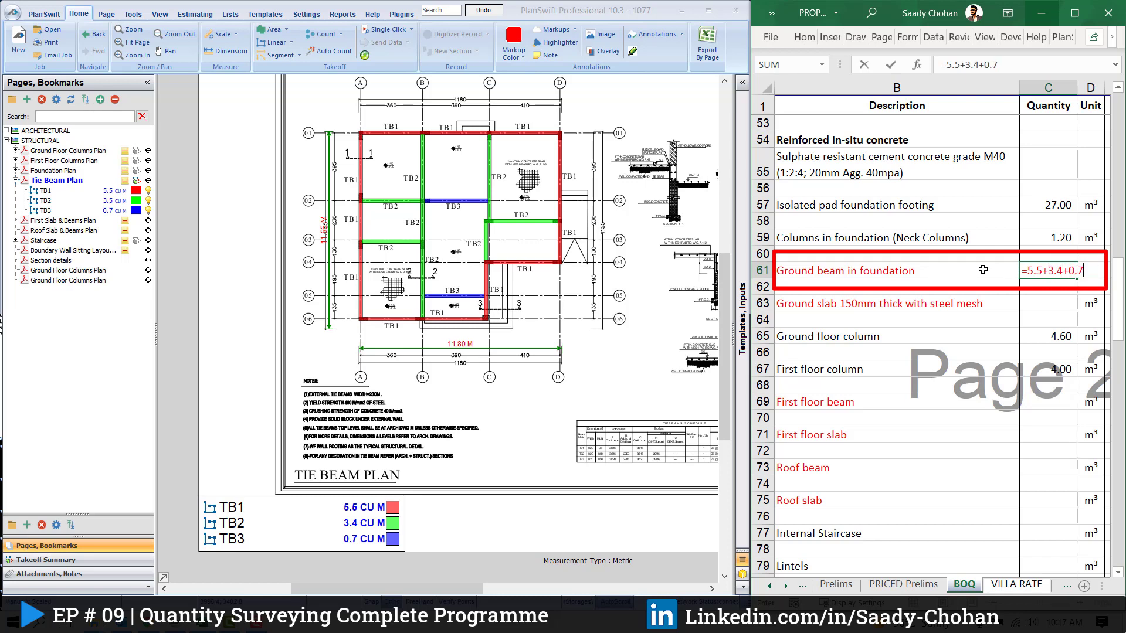
- Enter =5.5+3.4+0.7 in C61, giving 9.60 m³ for Ground beam in foundation
key("Return")
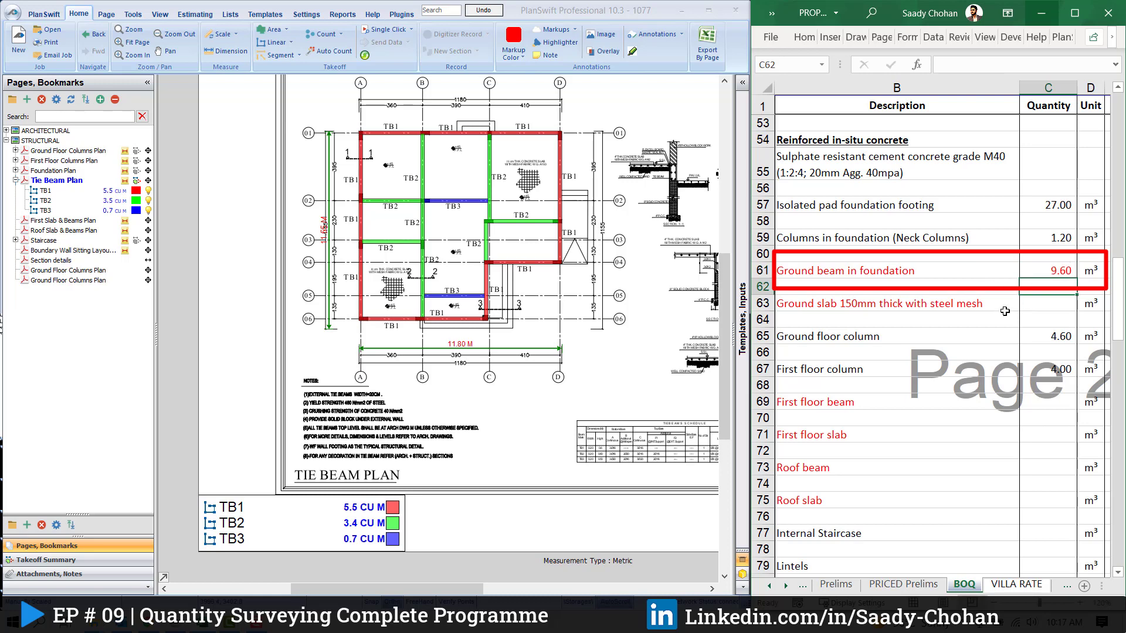
scroll(461, 125, "up", 2)
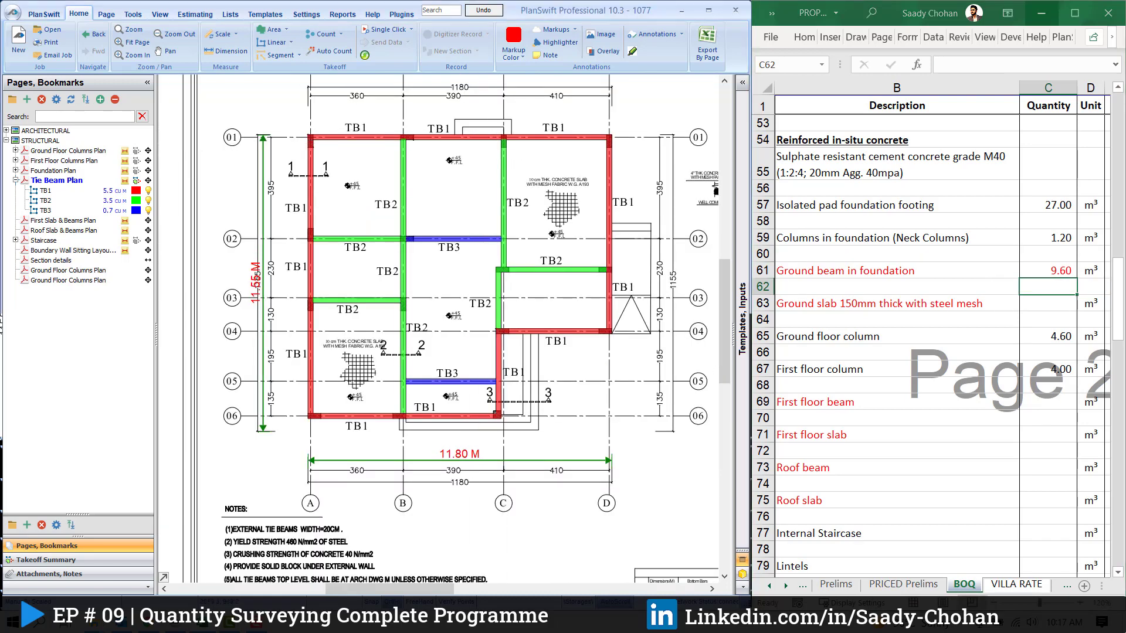
- Check that TB1's properties show 0.2 m width and 0.6 m depth, then close them unchanged
left_click_drag(501, 142, 486, 144)
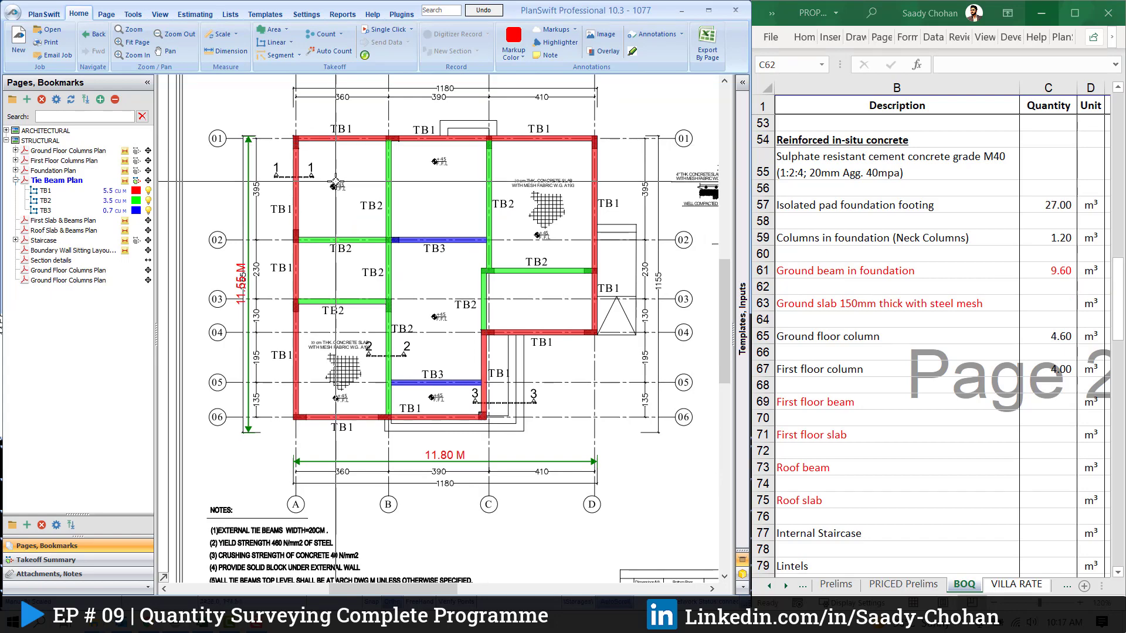
left_click(93, 192)
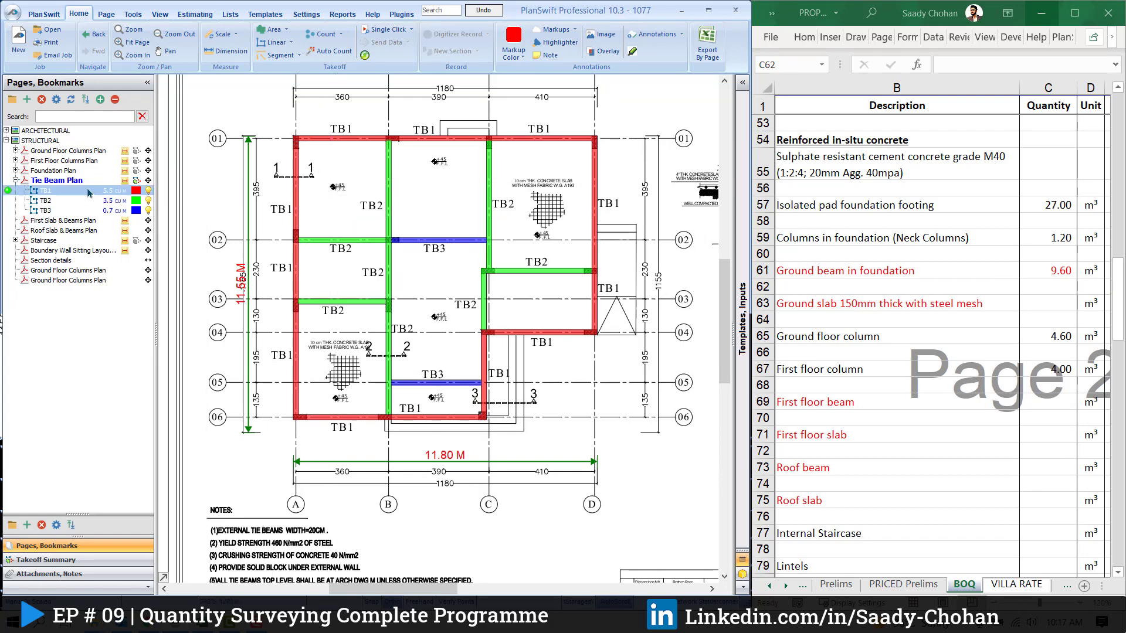
double_click(89, 193)
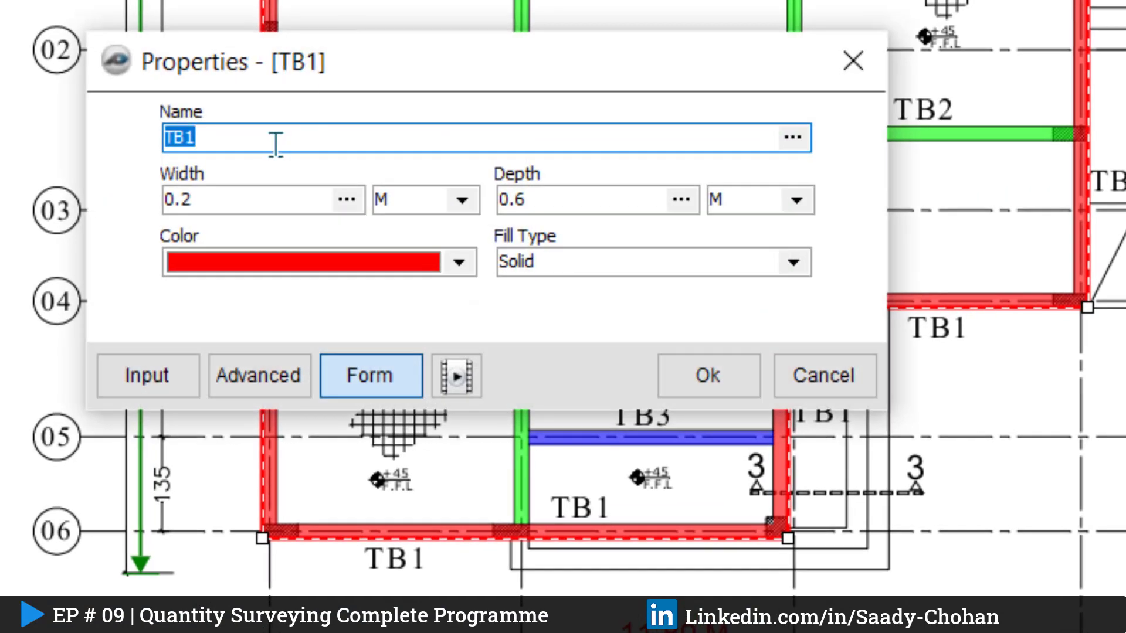
left_click(242, 190)
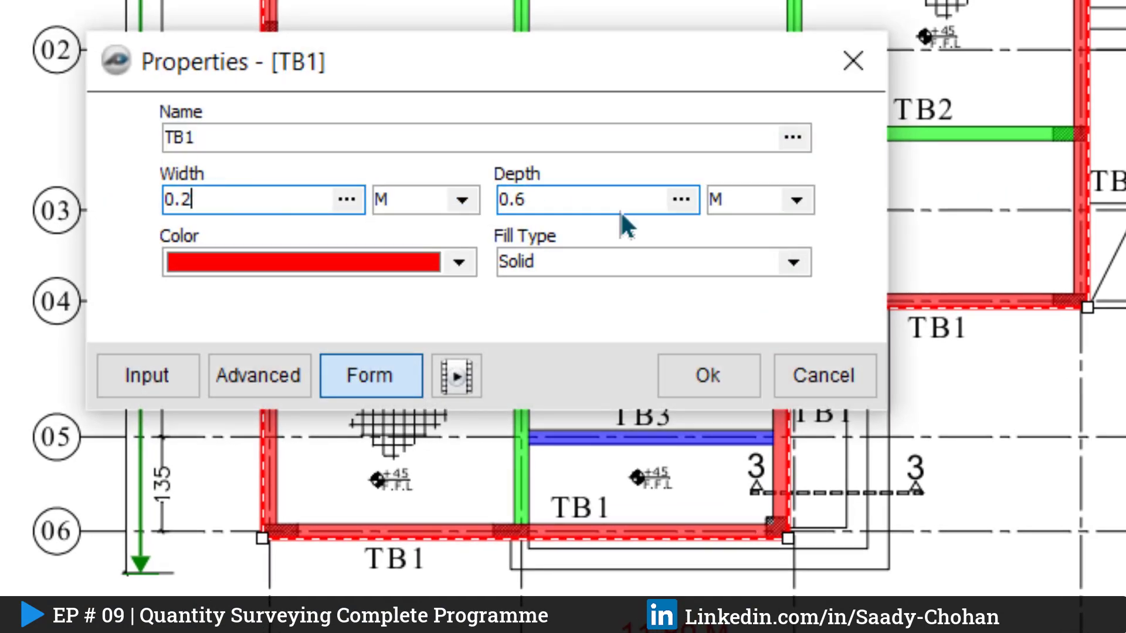
left_click(791, 365)
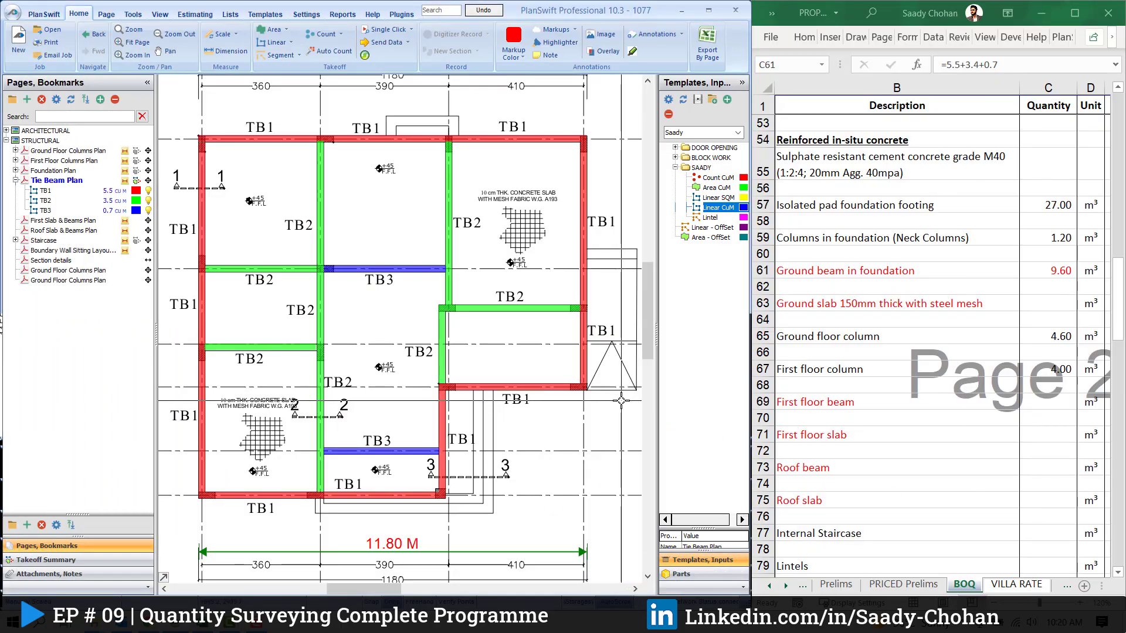
mouse_move(446, 273)
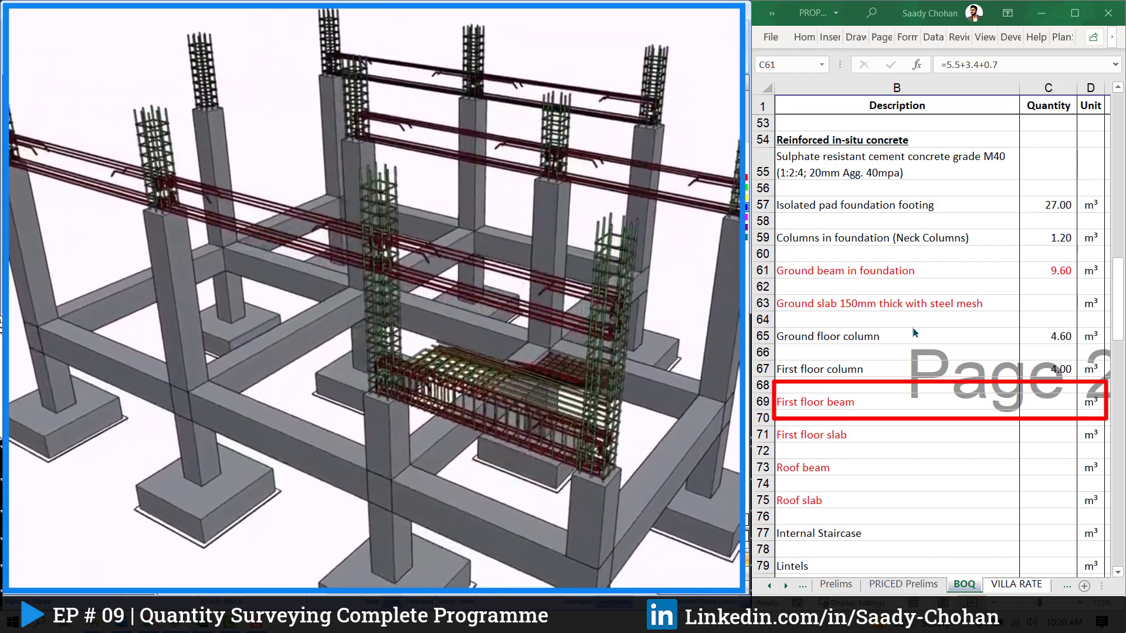
- Select the First floor beam row in the Excel BOQ
left_click(815, 401)
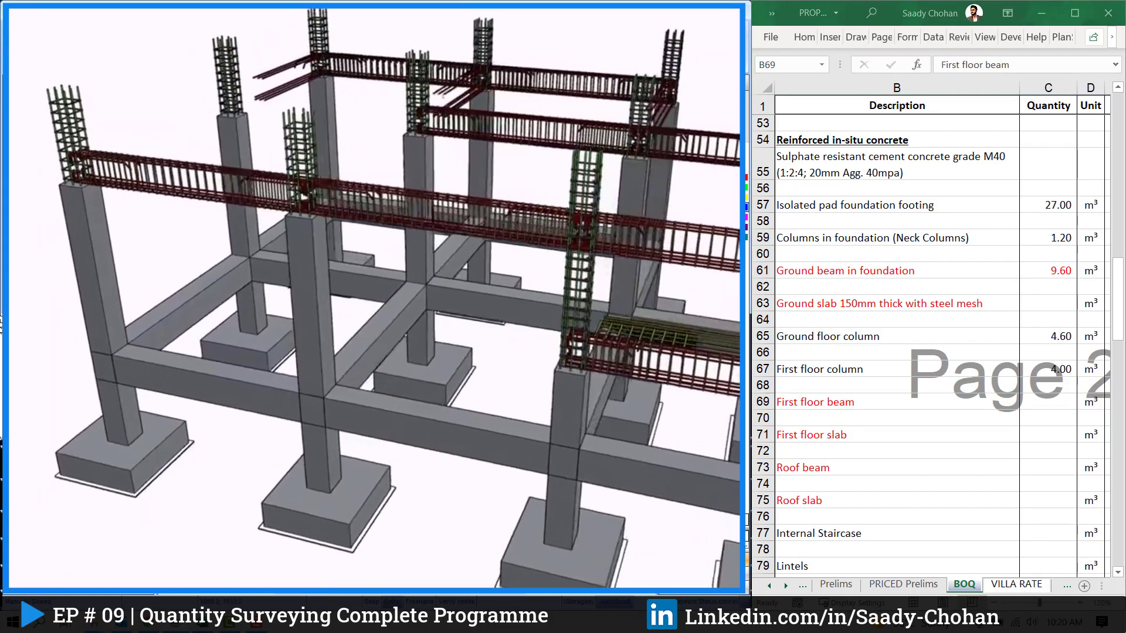
- Create a Linear CuM takeoff named B1, width 0.2 m and depth 0.6 m
scroll(328, 288, "down", 2)
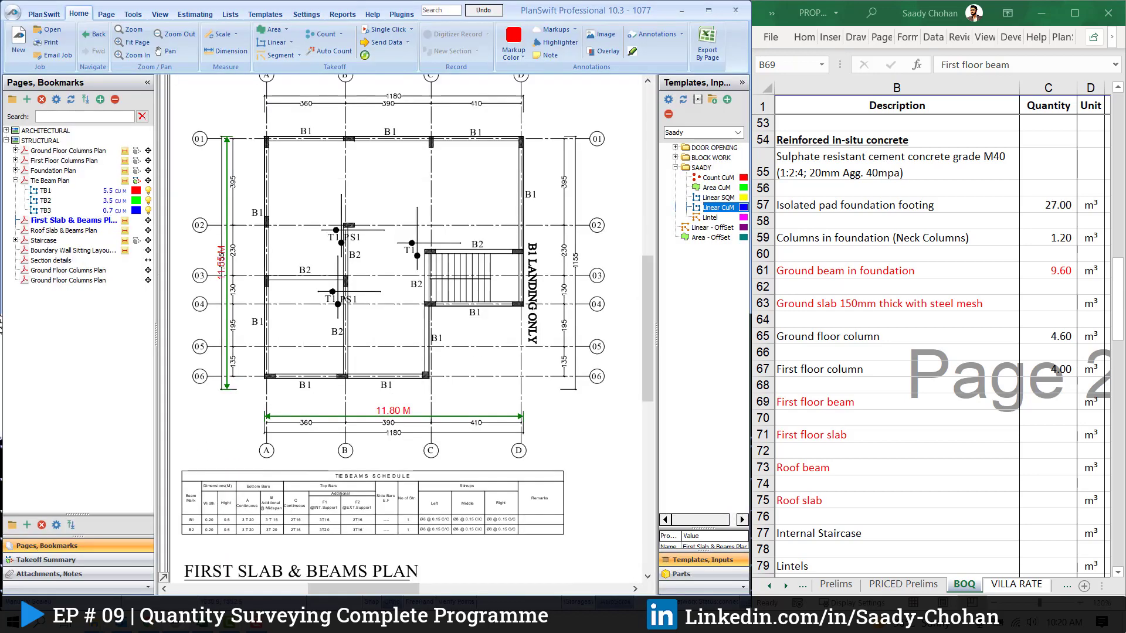
scroll(221, 528, "up", 5)
scroll(265, 496, "up", 2)
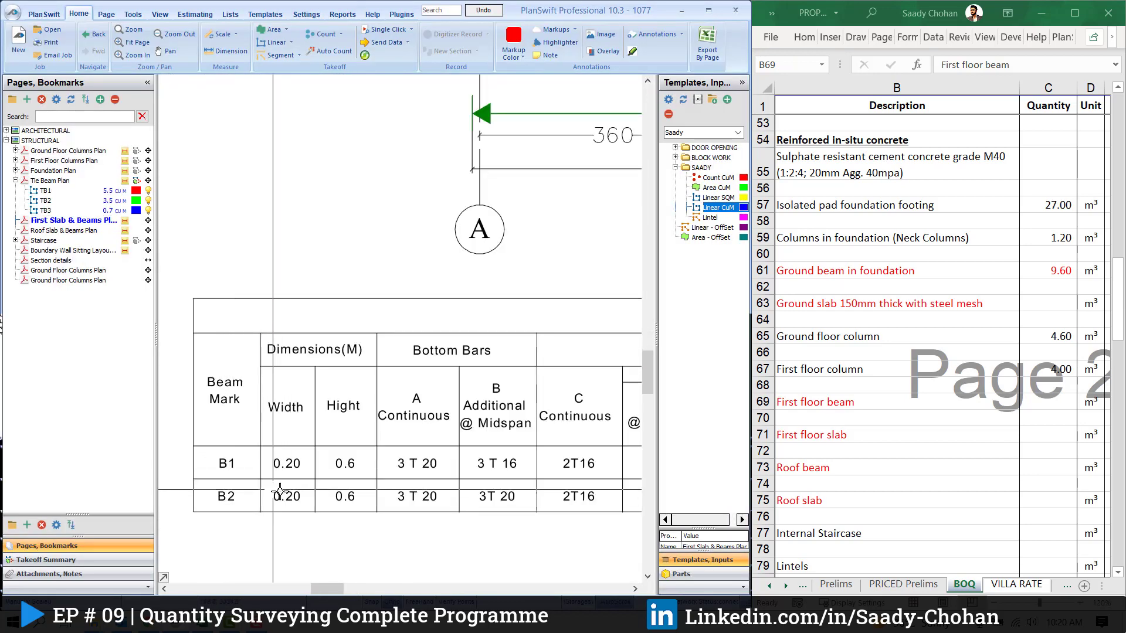
scroll(304, 493, "down", 3)
scroll(336, 449, "up", 5)
scroll(336, 449, "right", 3)
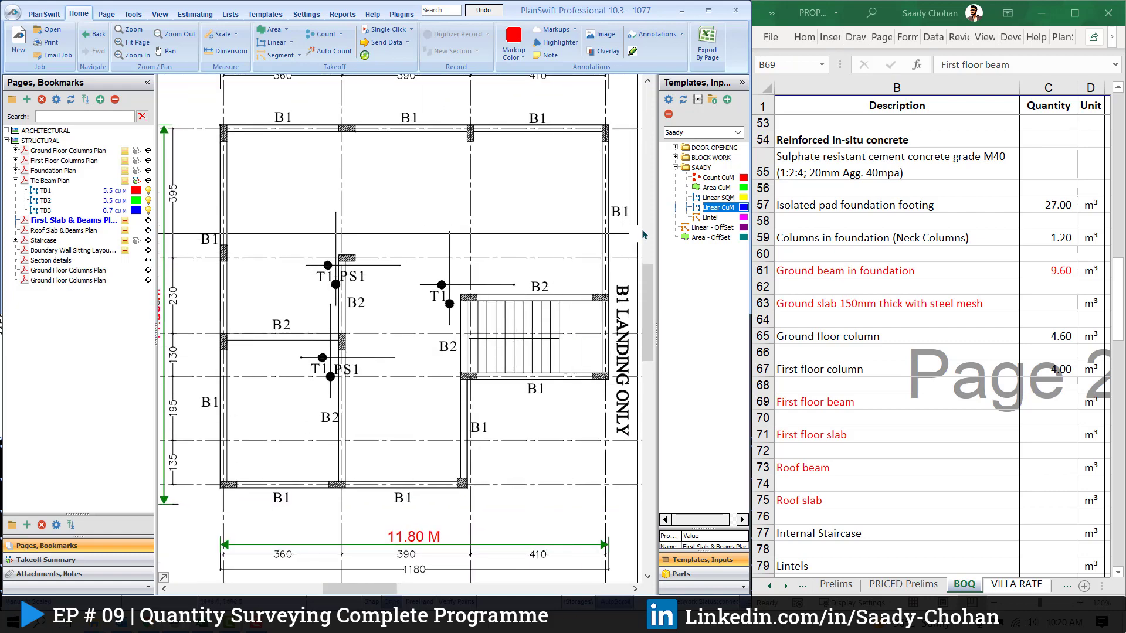
double_click(666, 210)
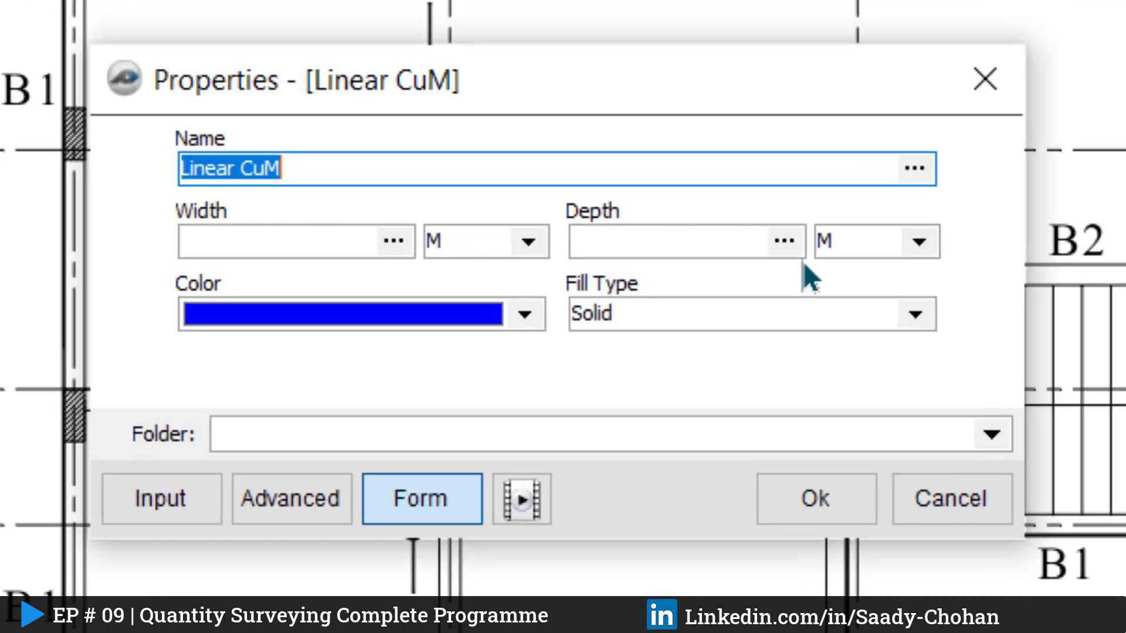
type("B1")
left_click(313, 233)
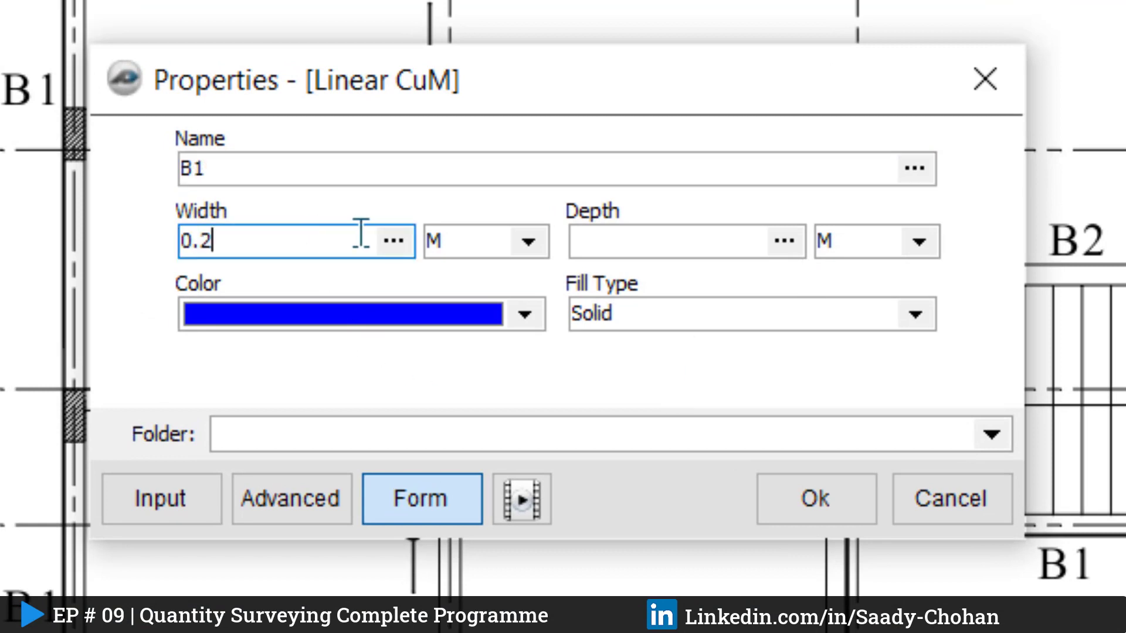
left_click(683, 243)
type("0.6")
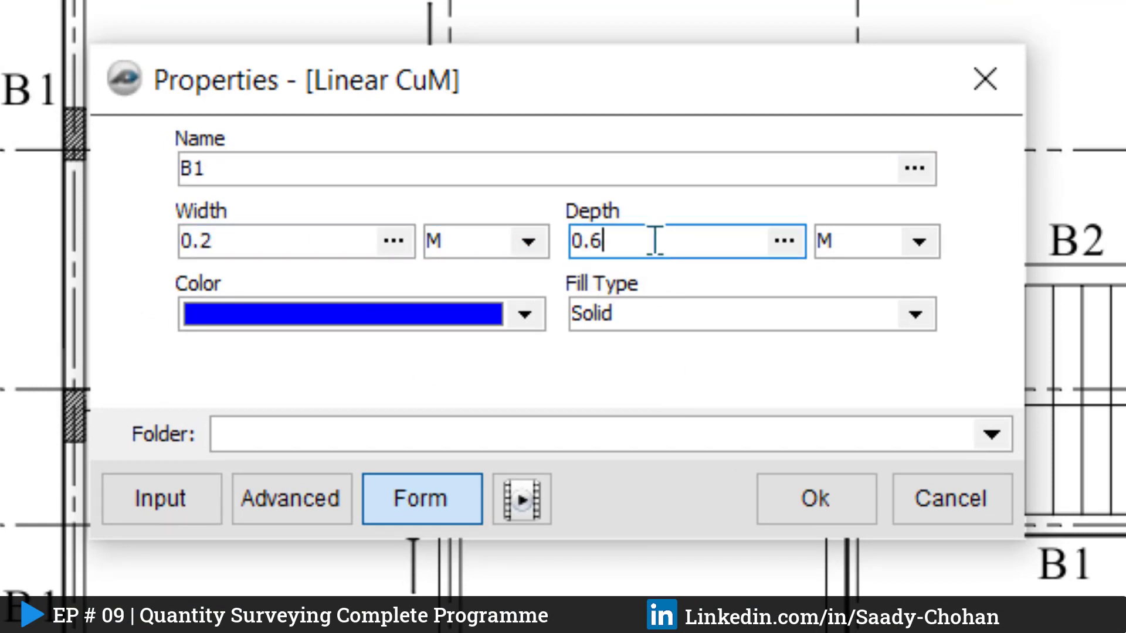
left_click(789, 510)
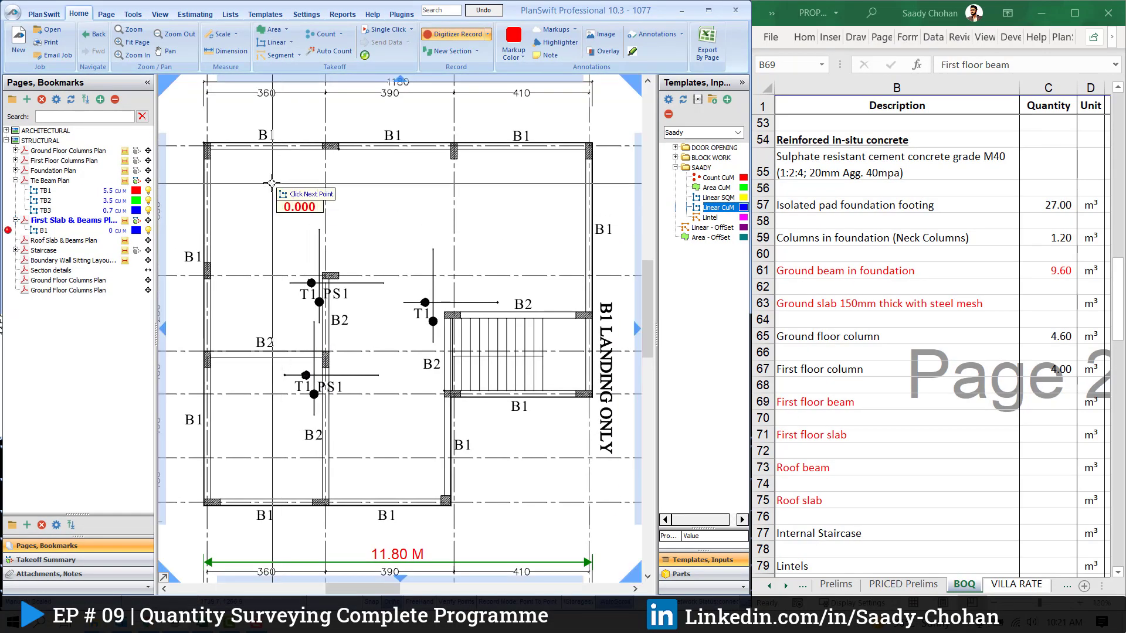
- Trace the B1 outline through its six perimeter corners and stop the takeoff at 5.5 cu m
left_click(205, 144)
left_click(590, 144)
left_click(589, 394)
left_click(449, 394)
left_click(448, 503)
left_click(206, 503)
double_click(205, 145)
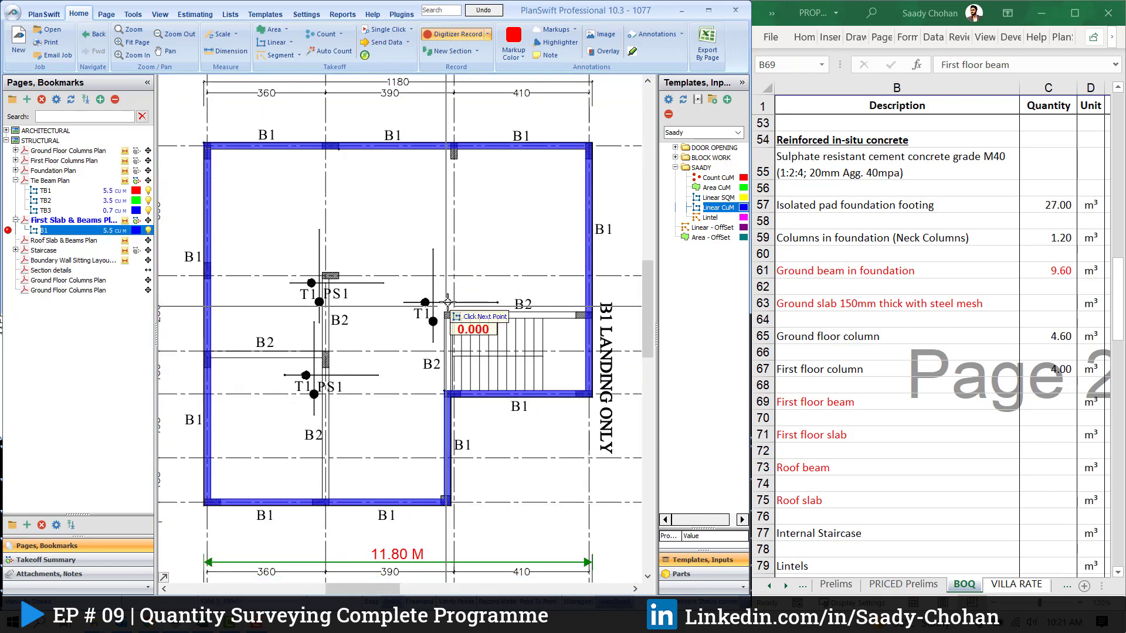
right_click(432, 222)
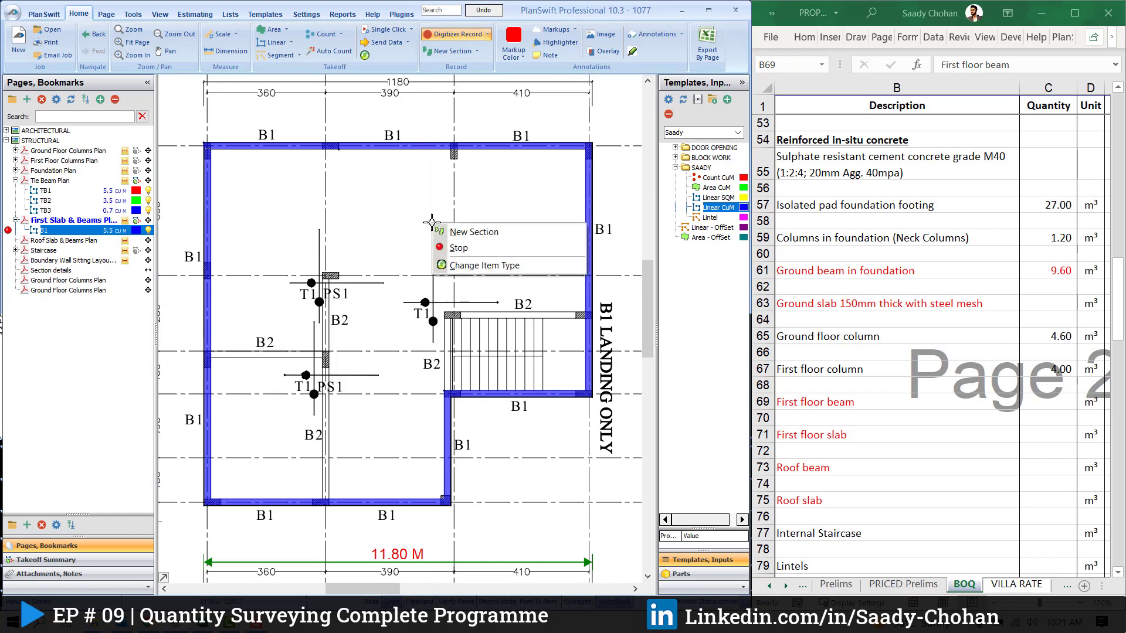
left_click(456, 248)
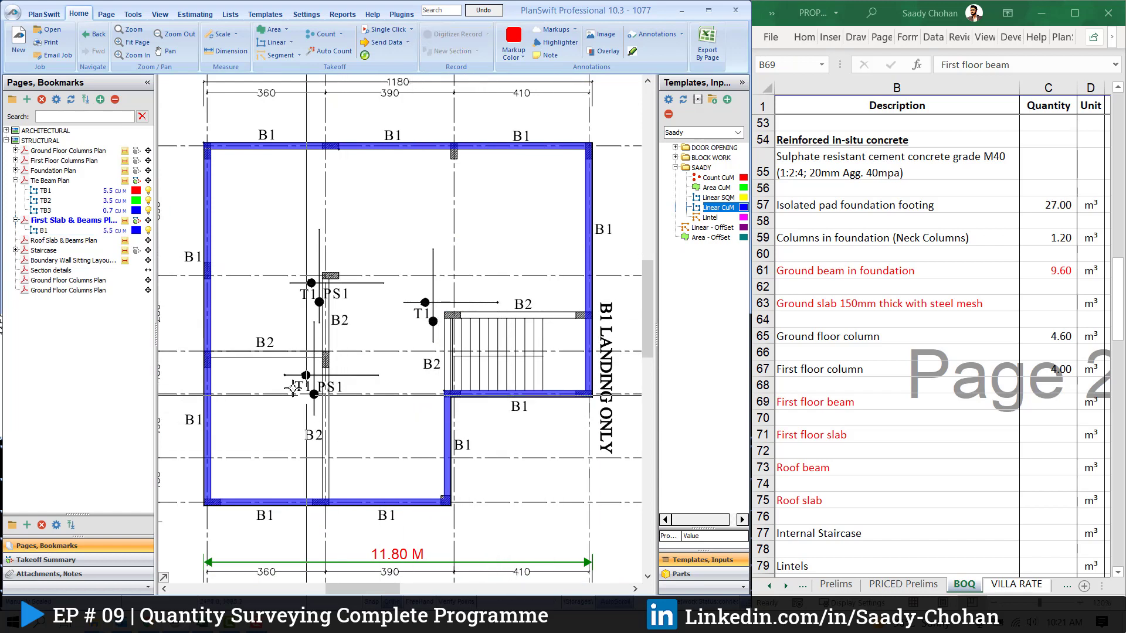
- Create a Linear CuM takeoff named B2, 0.2 m wide and 0.6 m deep
double_click(718, 207)
type("B2")
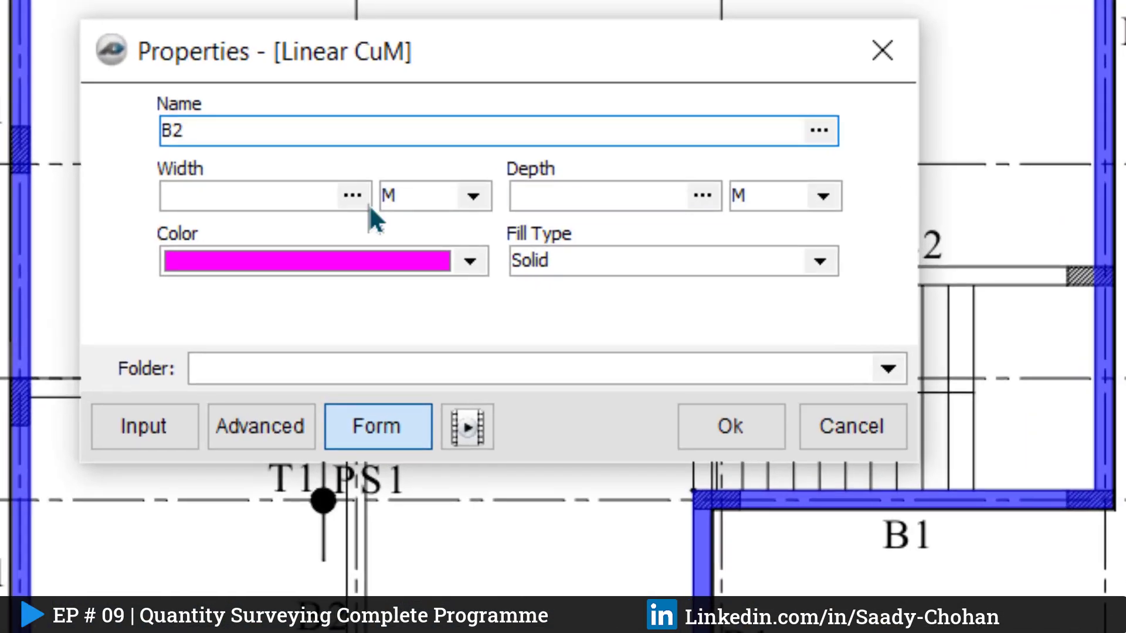
left_click(249, 185)
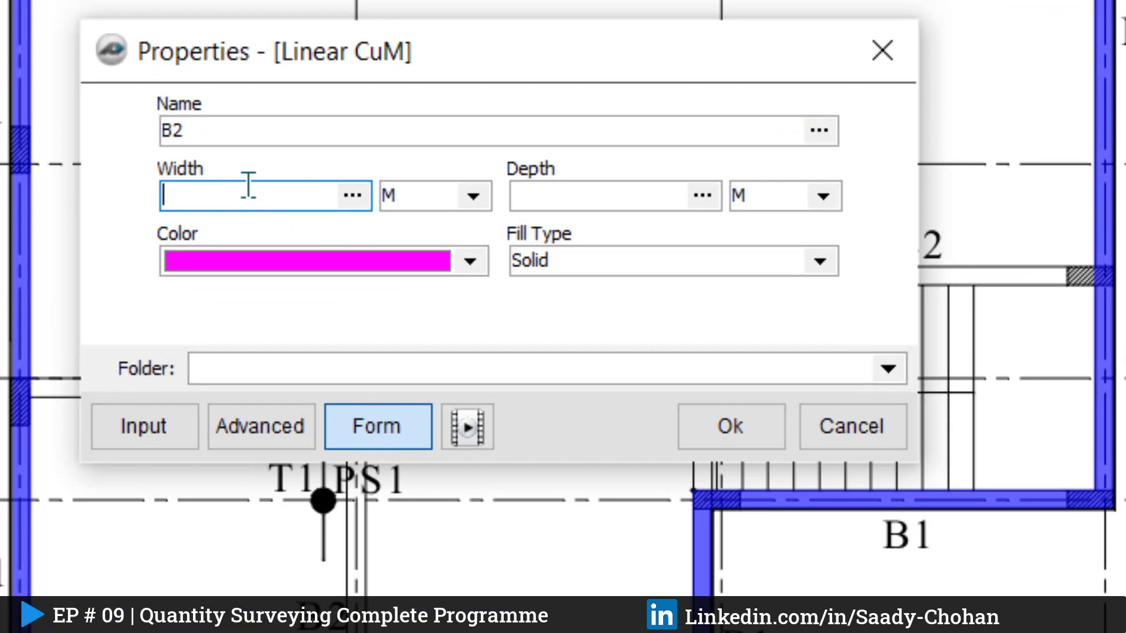
left_click(564, 195)
type("0.6")
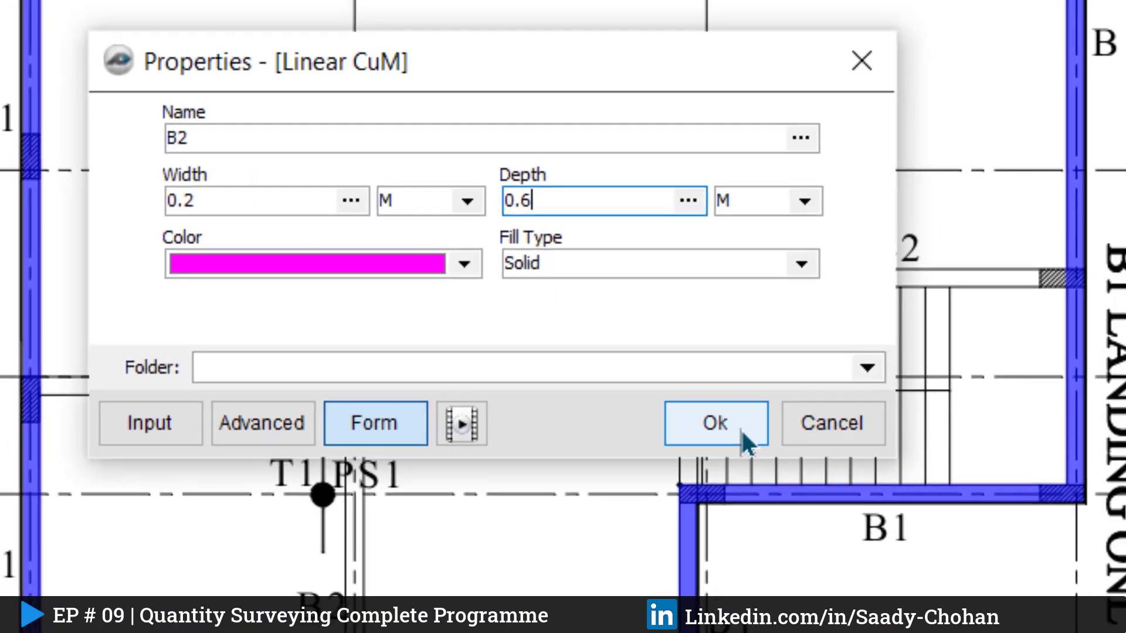
left_click(747, 433)
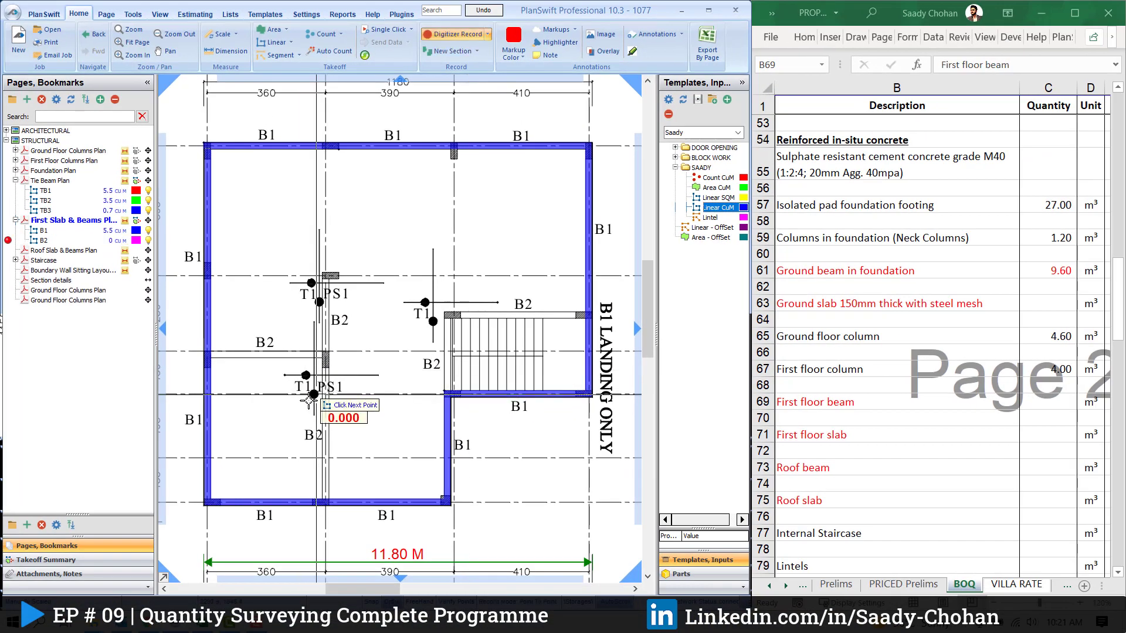
- Trace the interior B2 beams, including the one by the stair, totalling 2.1 cu m
scroll(309, 400, "up", 3)
left_click(208, 353)
left_click(380, 323)
double_click(381, 544)
left_click(297, 465)
left_click(294, 284)
scroll(460, 284, "down", 3)
left_click(496, 287)
scroll(311, 295, "up", 5)
scroll(363, 351, "down", 4)
key("Escape")
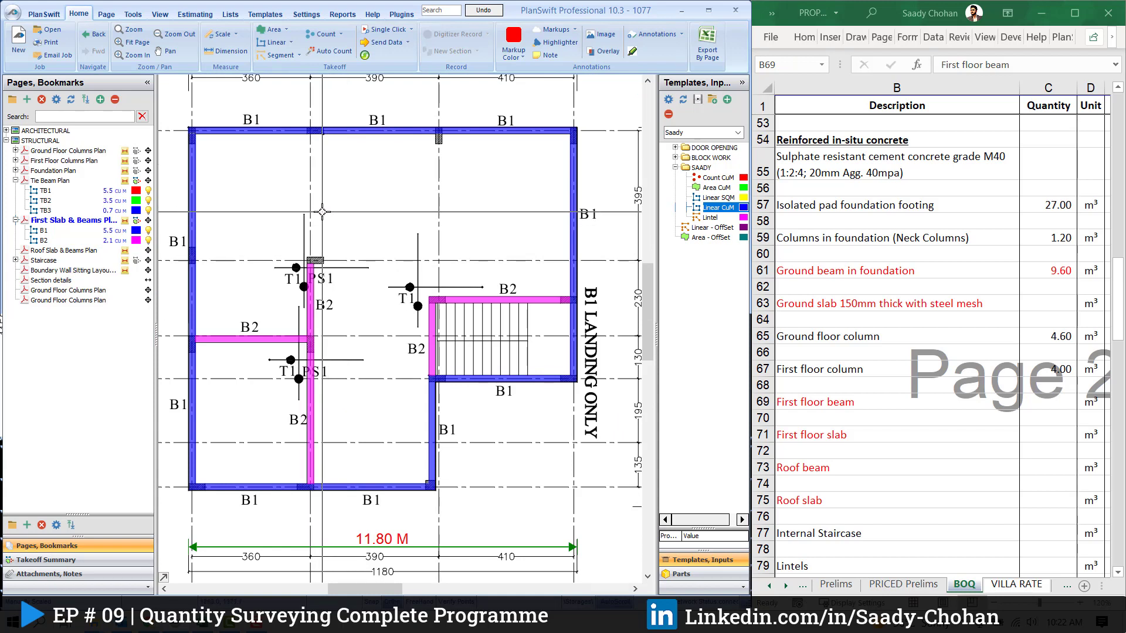
left_click(95, 240)
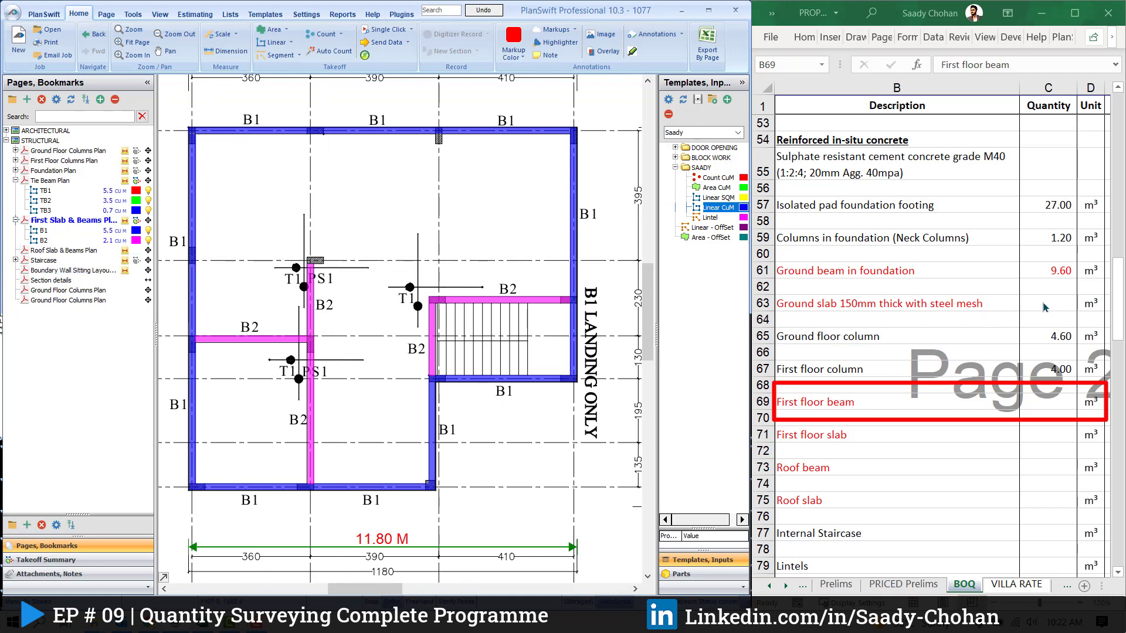
- Enter =5.5+2.1 in C69 so First floor beam reads 7.60 m³
key("alt+Tab")
left_click(1047, 401)
type("=5.5+2.1")
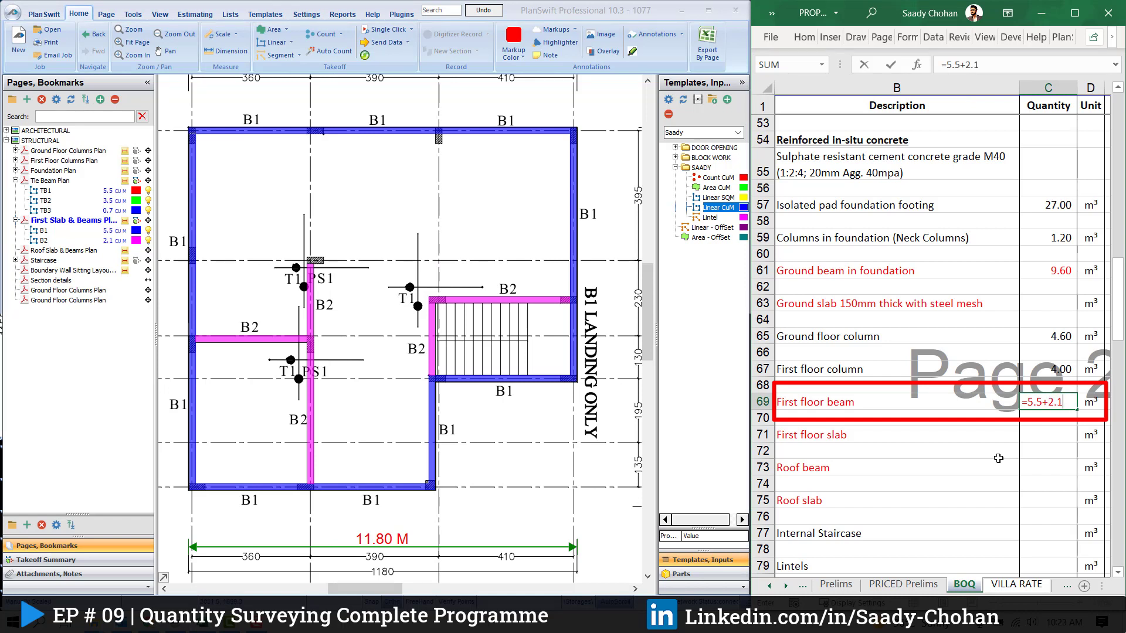
key("Return")
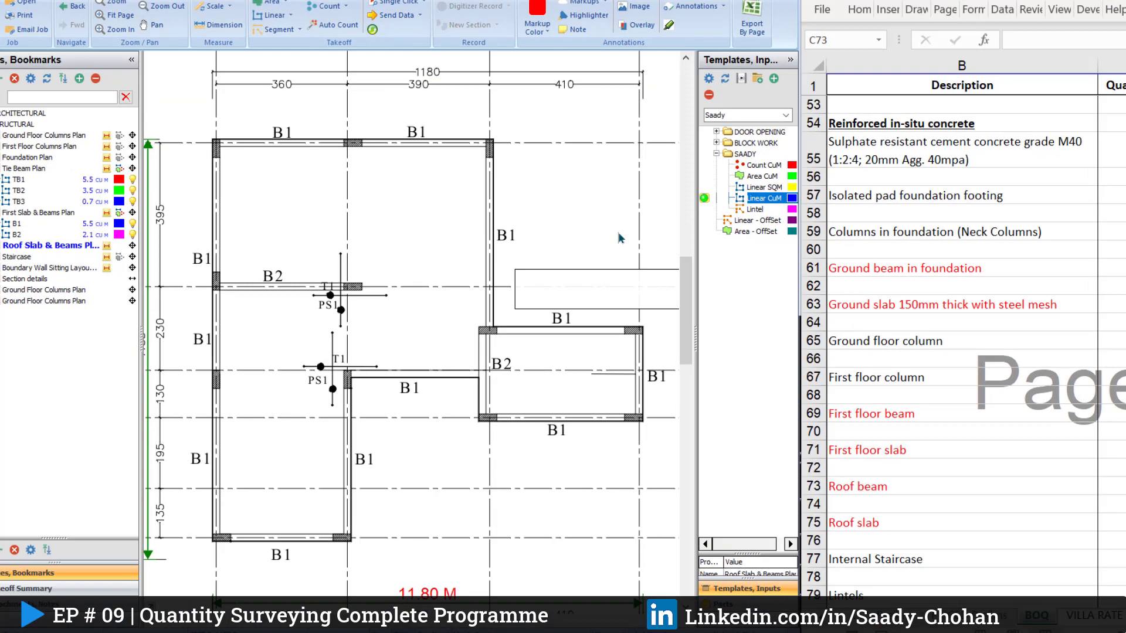
- Create a roof-level Linear CuM takeoff named B1, 0.2 m by 0.6 m
double_click(668, 208)
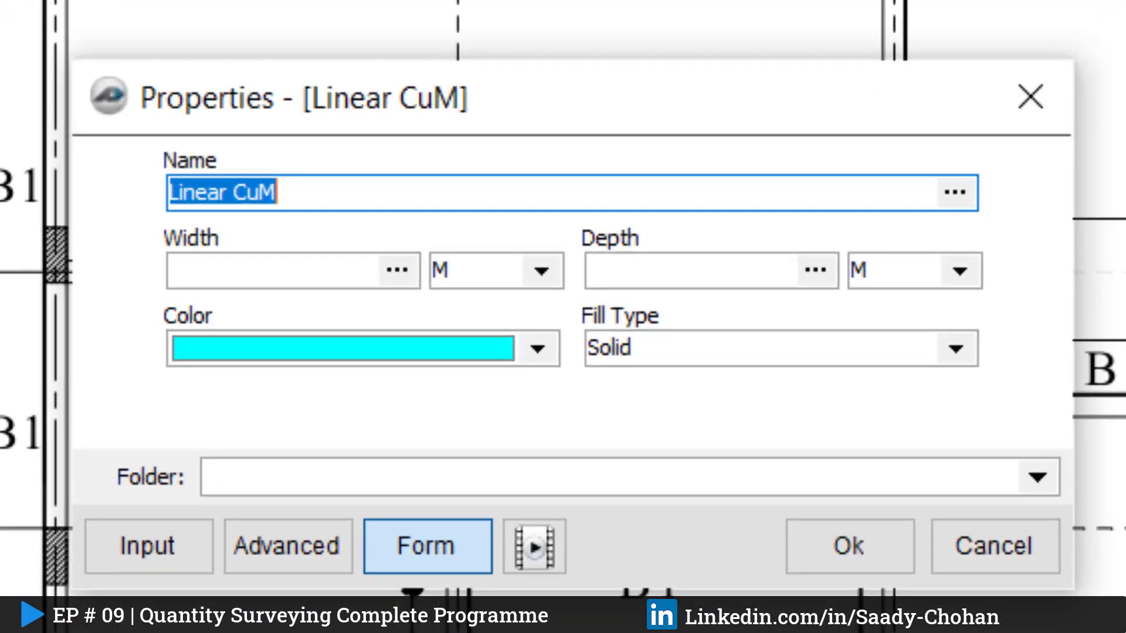
type("B1")
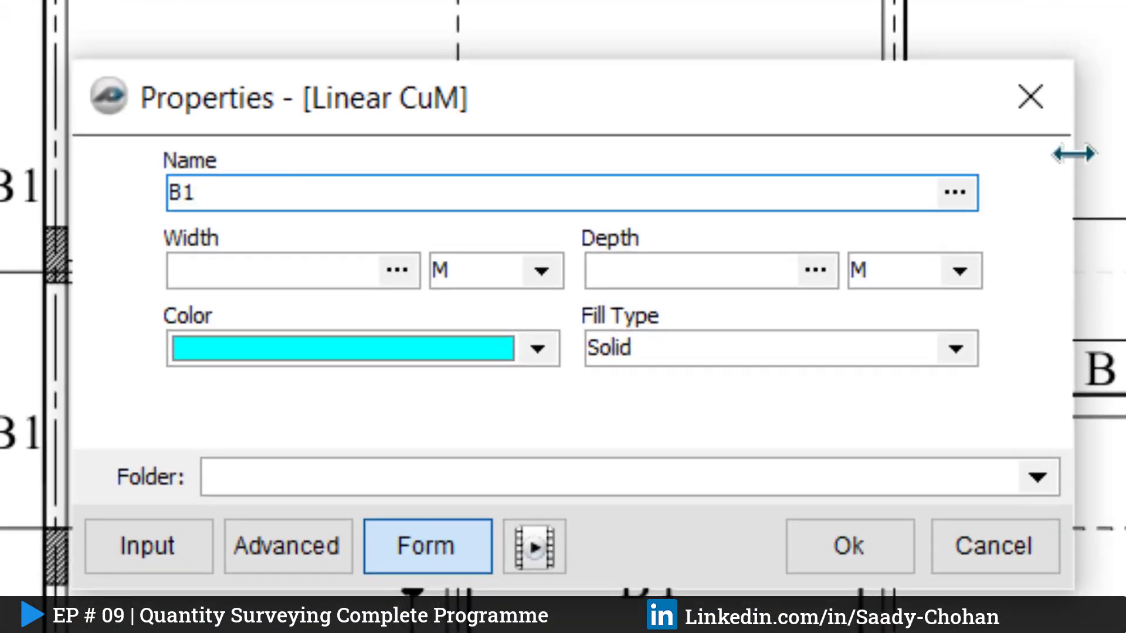
left_click(308, 259)
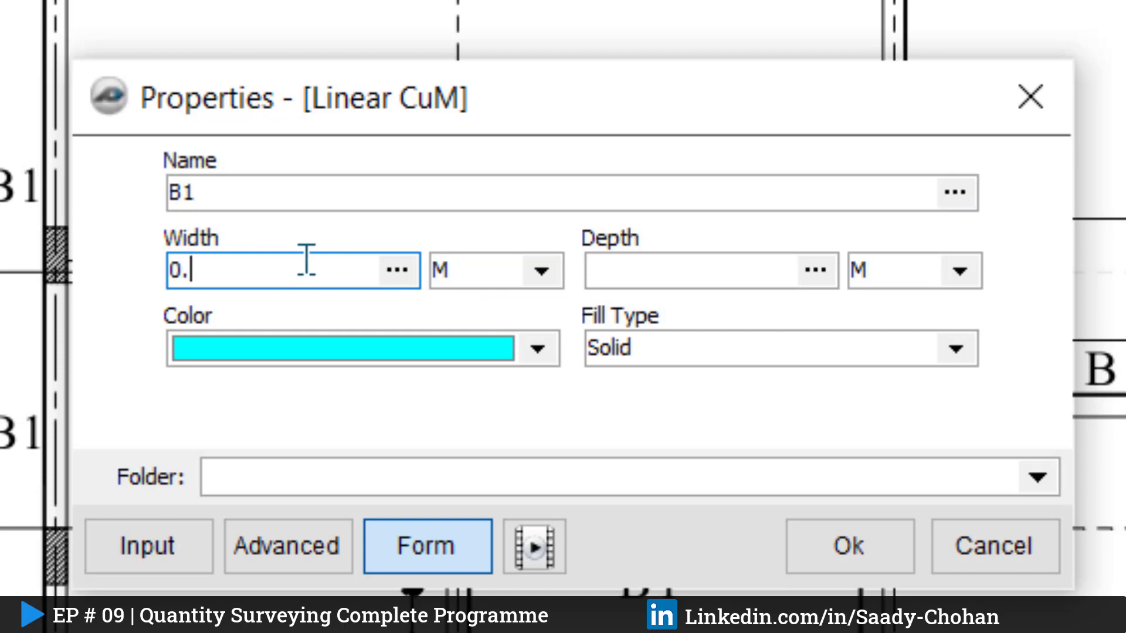
left_click(619, 270)
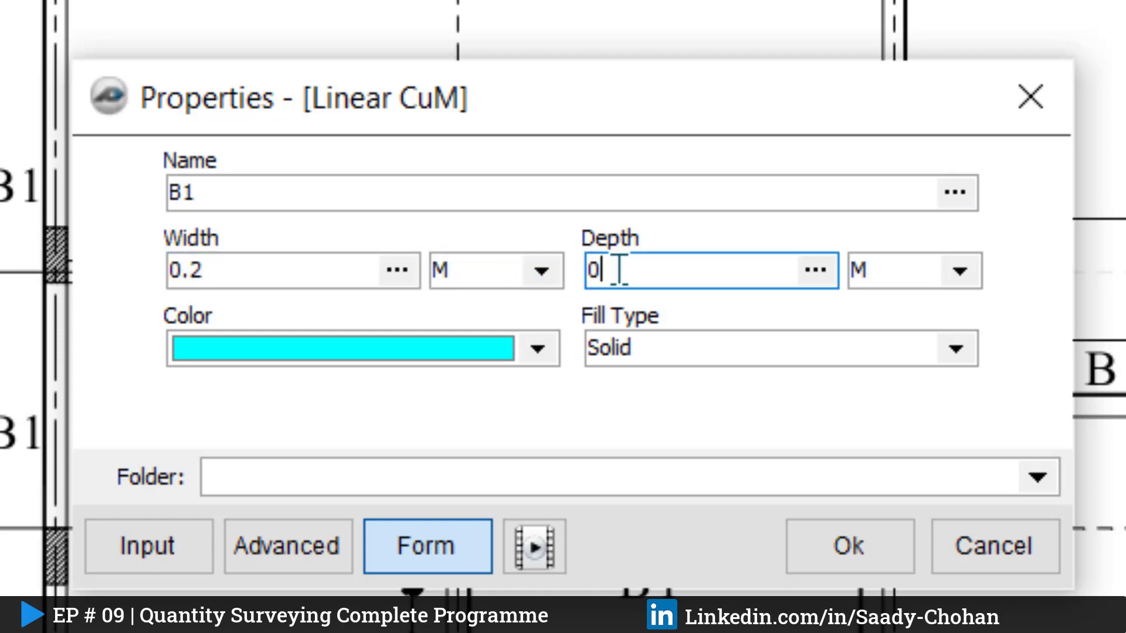
left_click(807, 546)
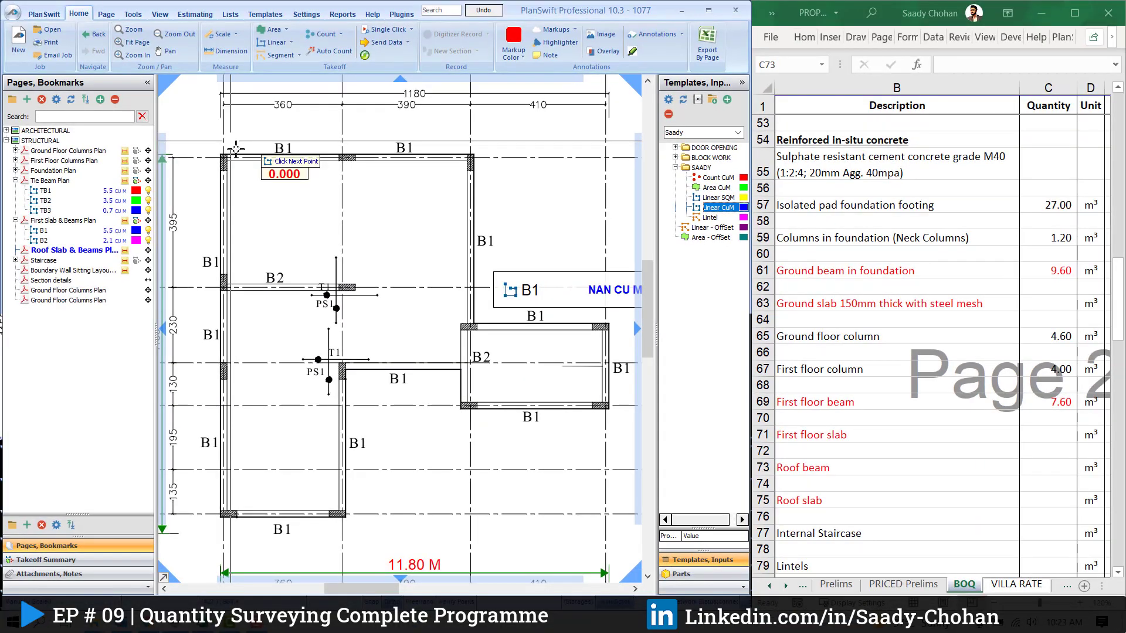
- Trace the full roof B1 beam loop and stop the takeoff at 5.6 cu m
scroll(236, 150, "up", 5)
left_click(211, 167)
scroll(211, 167, "down", 4)
left_click(480, 158)
left_click(324, 271)
left_click(535, 275)
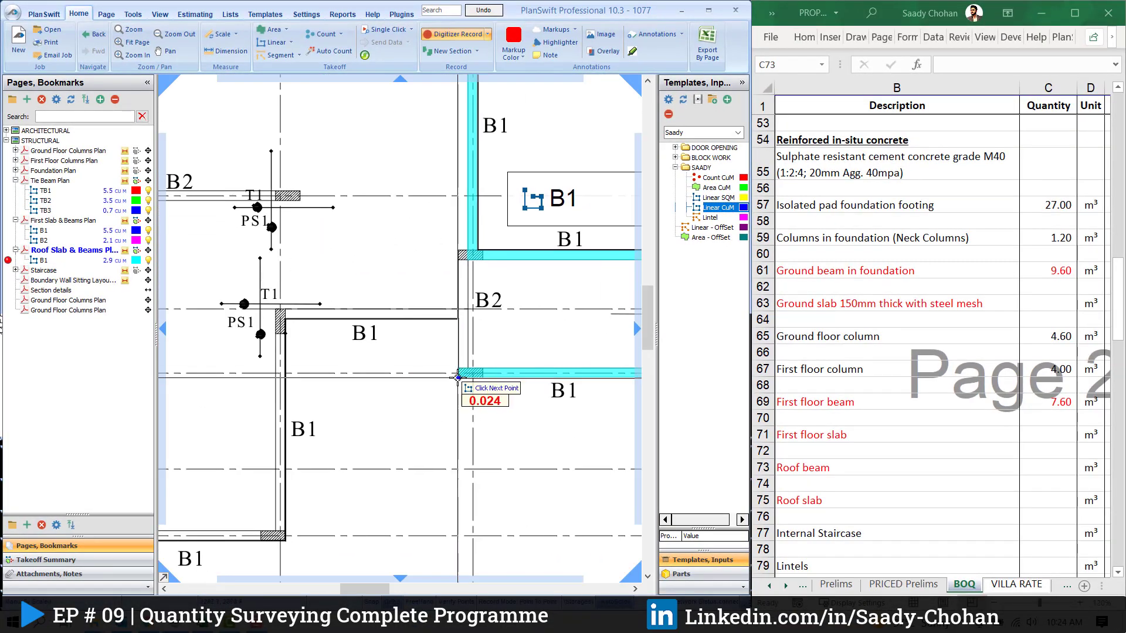
left_click(469, 322)
left_click(291, 321)
left_click(411, 483)
left_click(230, 478)
scroll(230, 478, "up", 3)
double_click(203, 142)
scroll(248, 192, "down", 2)
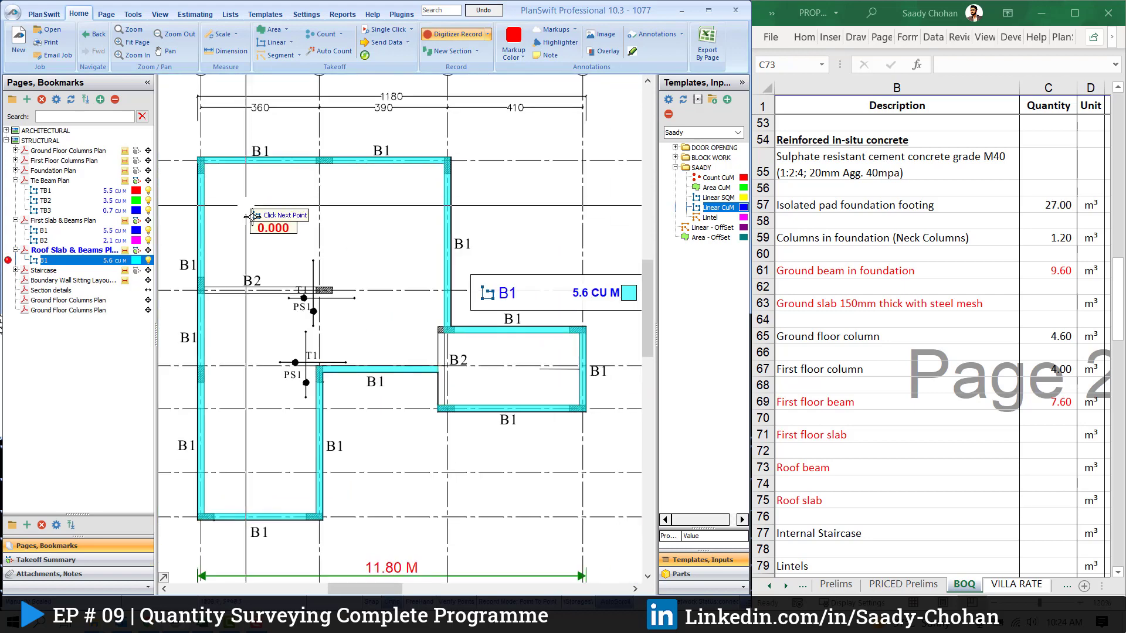
right_click(295, 197)
left_click(327, 221)
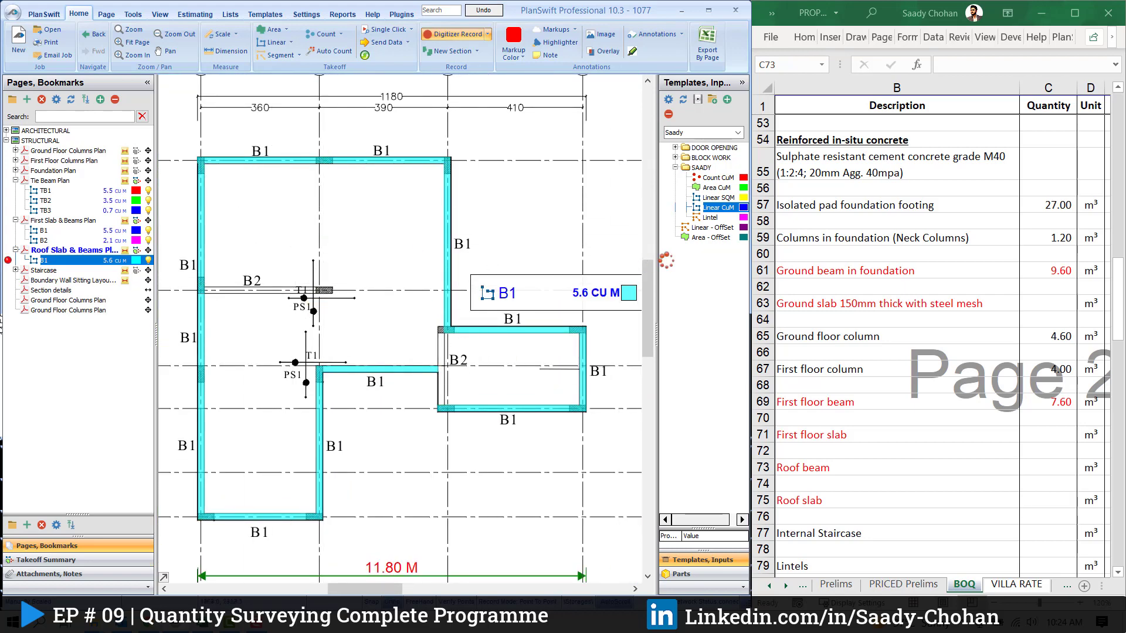
- Create a red roof-level takeoff named B2, 0.2 m wide and 0.6 m deep
type("B2")
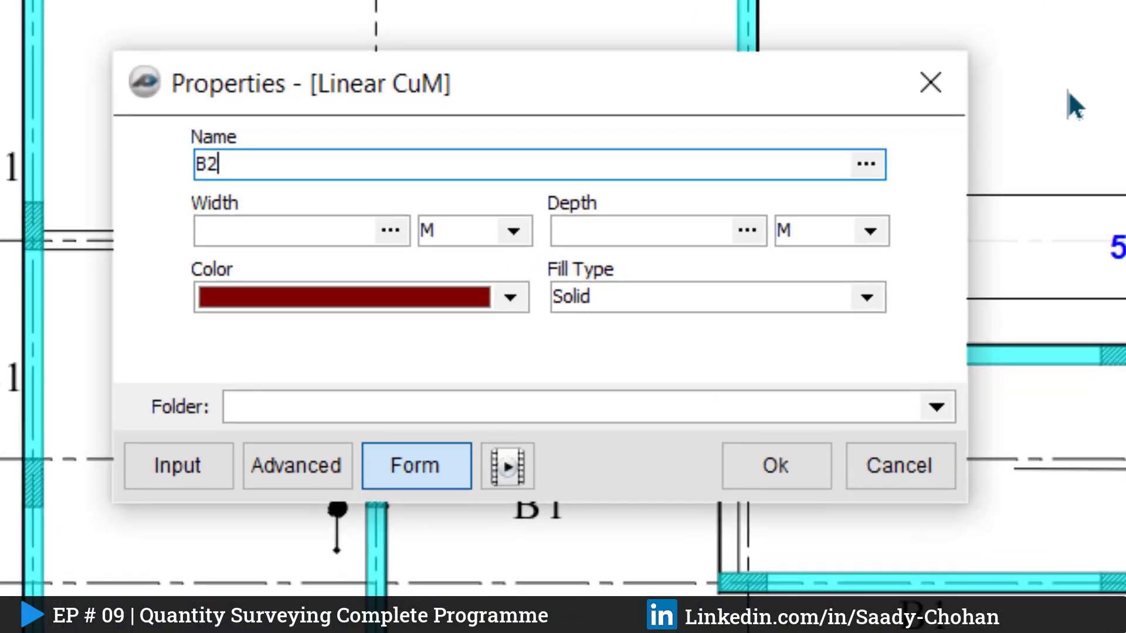
left_click(290, 230)
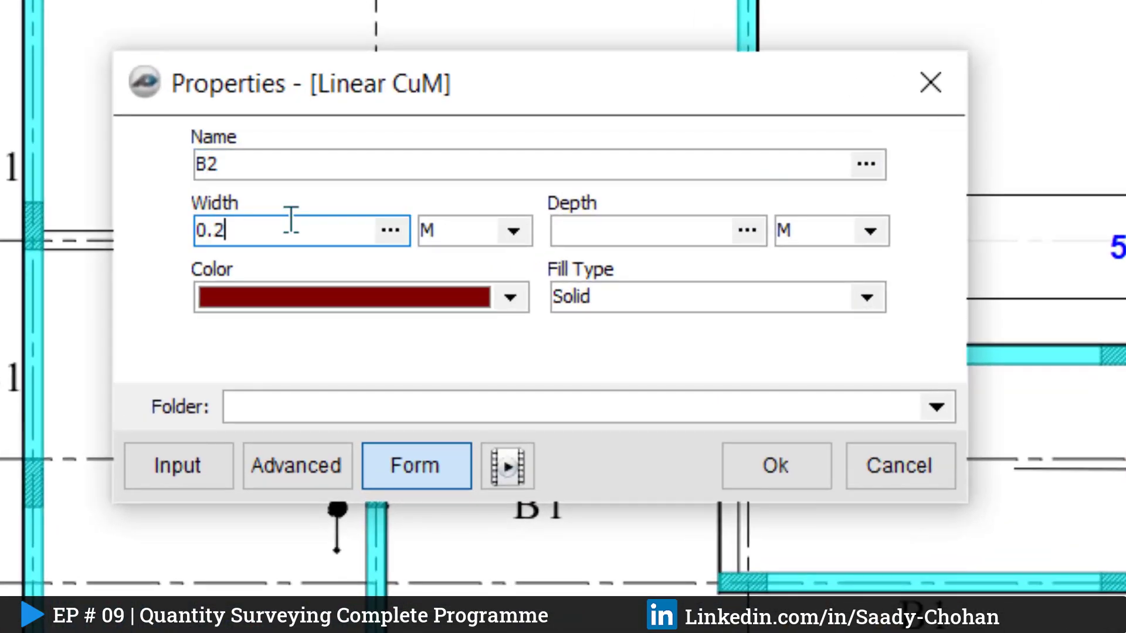
left_click(615, 235)
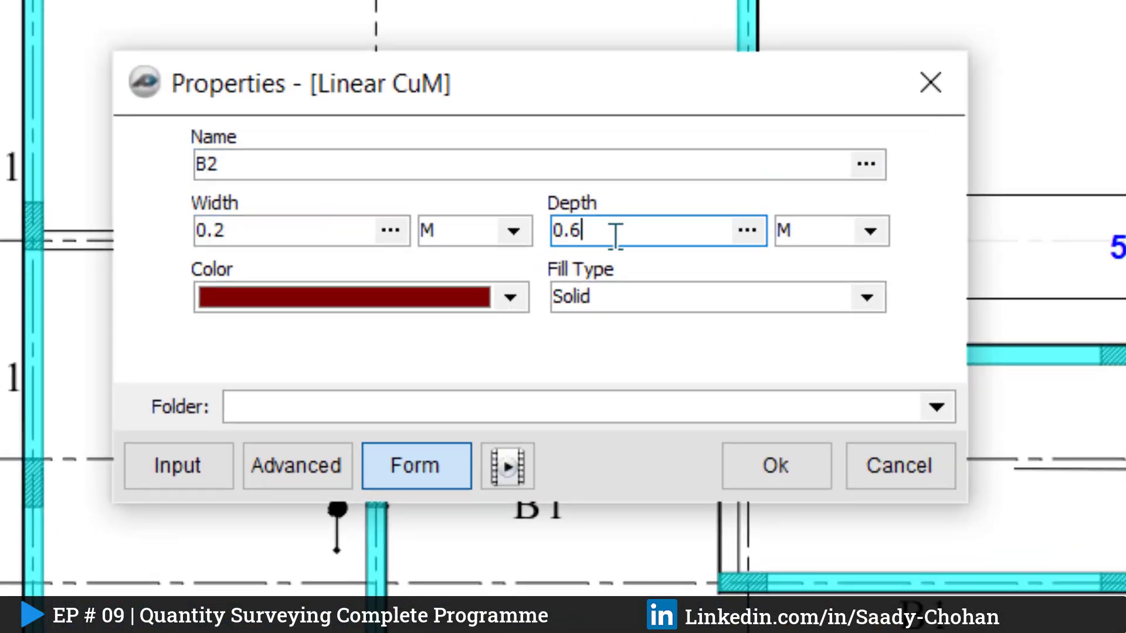
left_click(792, 472)
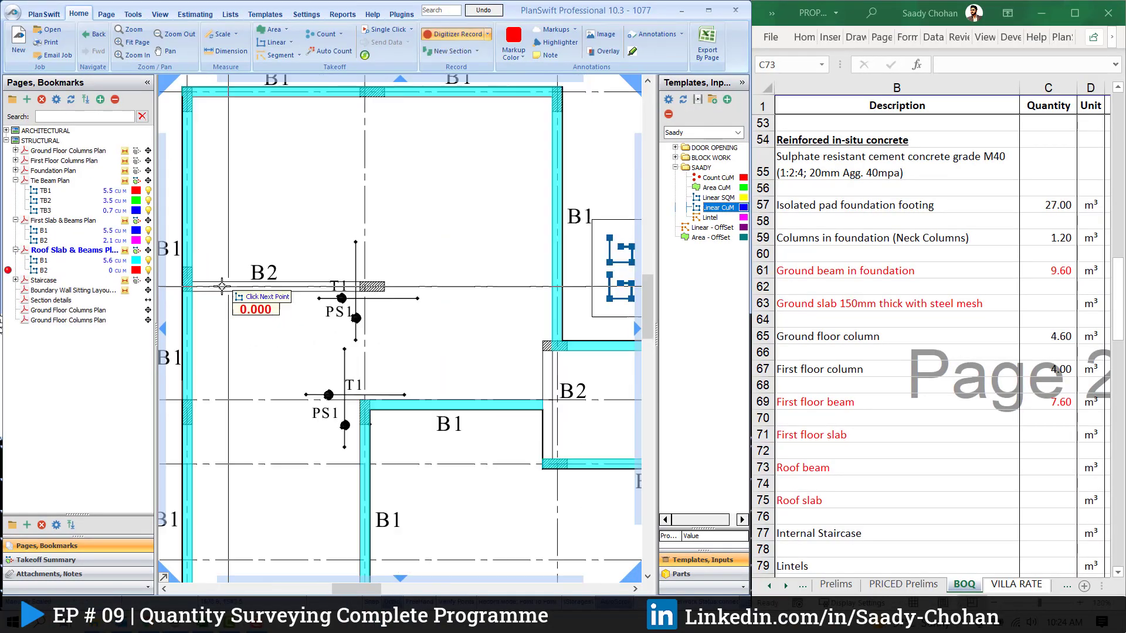
- Trace the left and right roof B2 beams, totalling 0.8 cu m
left_click(192, 287)
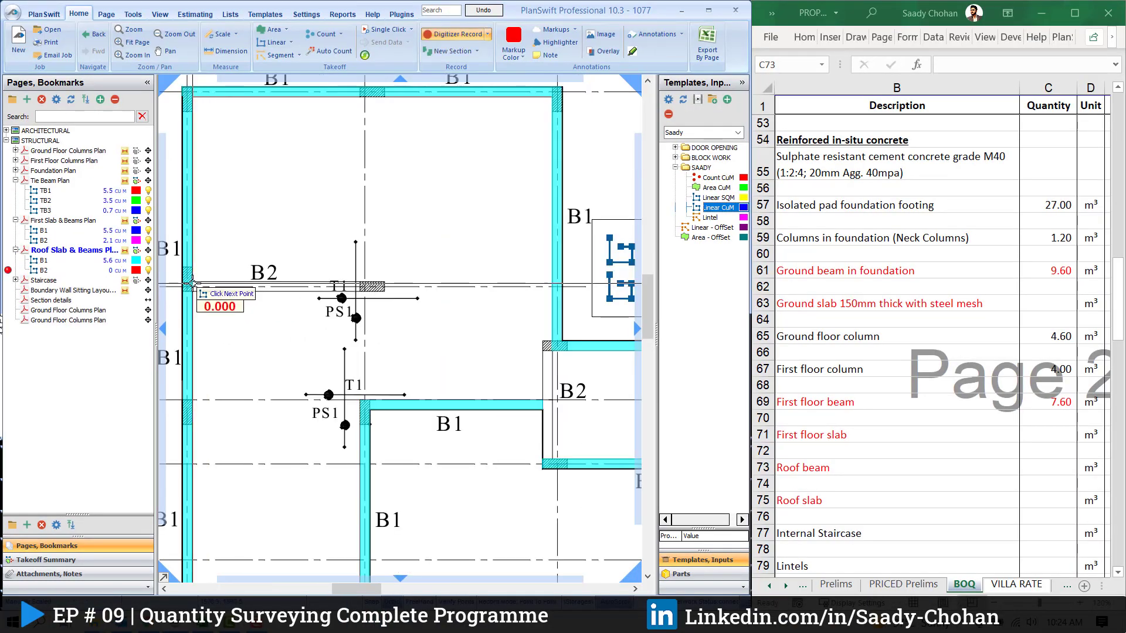
left_click(384, 287)
scroll(384, 286, "up", 5)
left_click(294, 522)
left_click(292, 125)
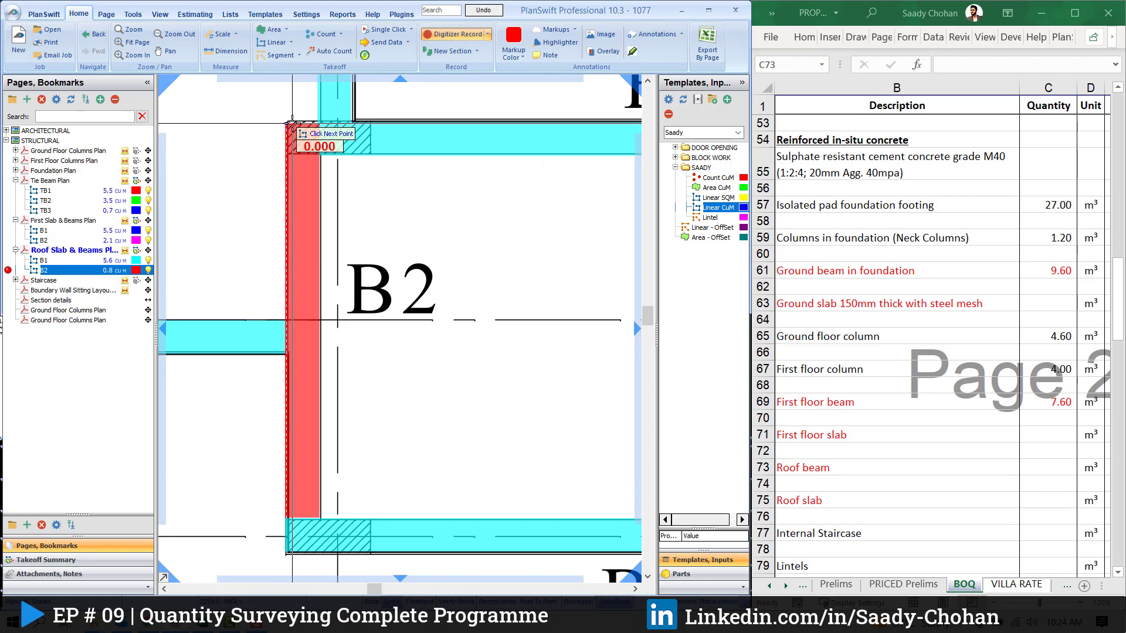
scroll(425, 320, "down", 5)
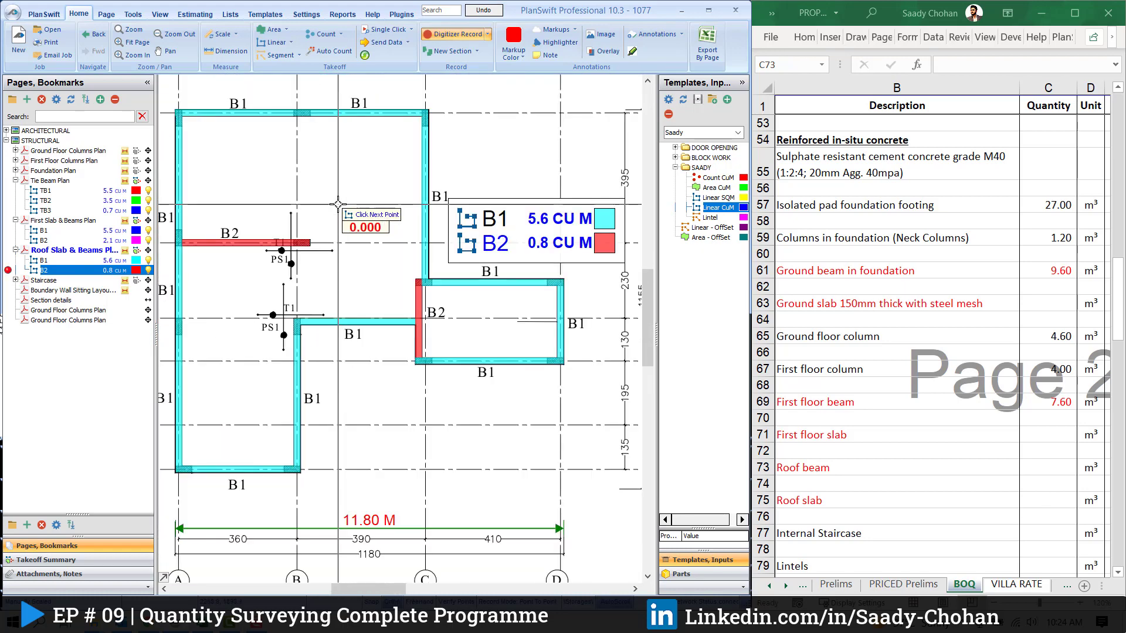
key("Escape")
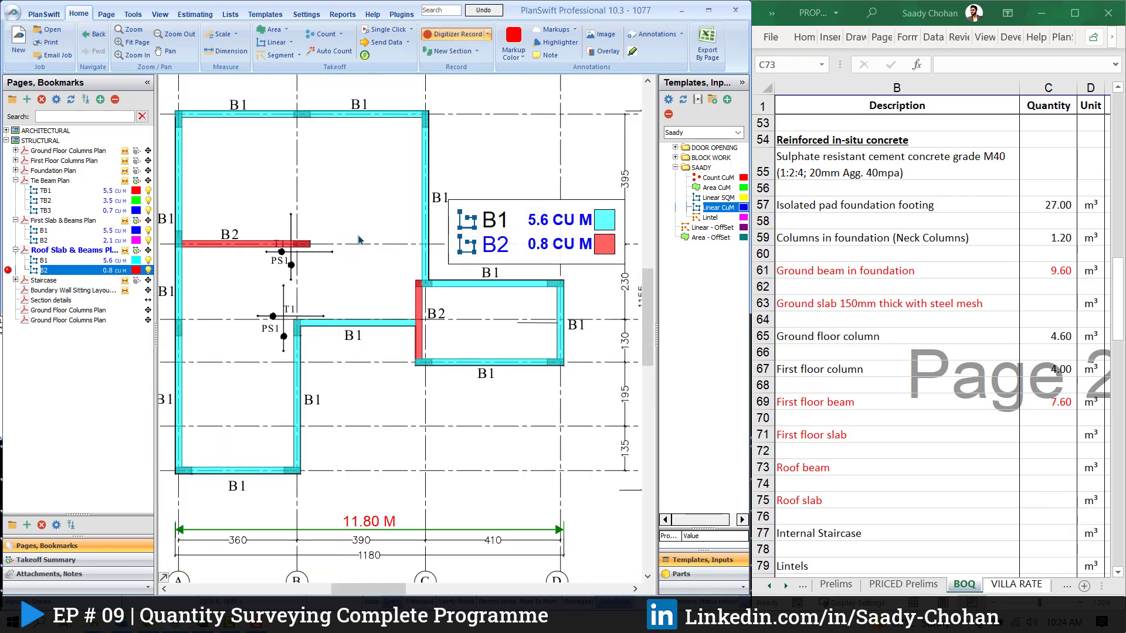
left_click(359, 239)
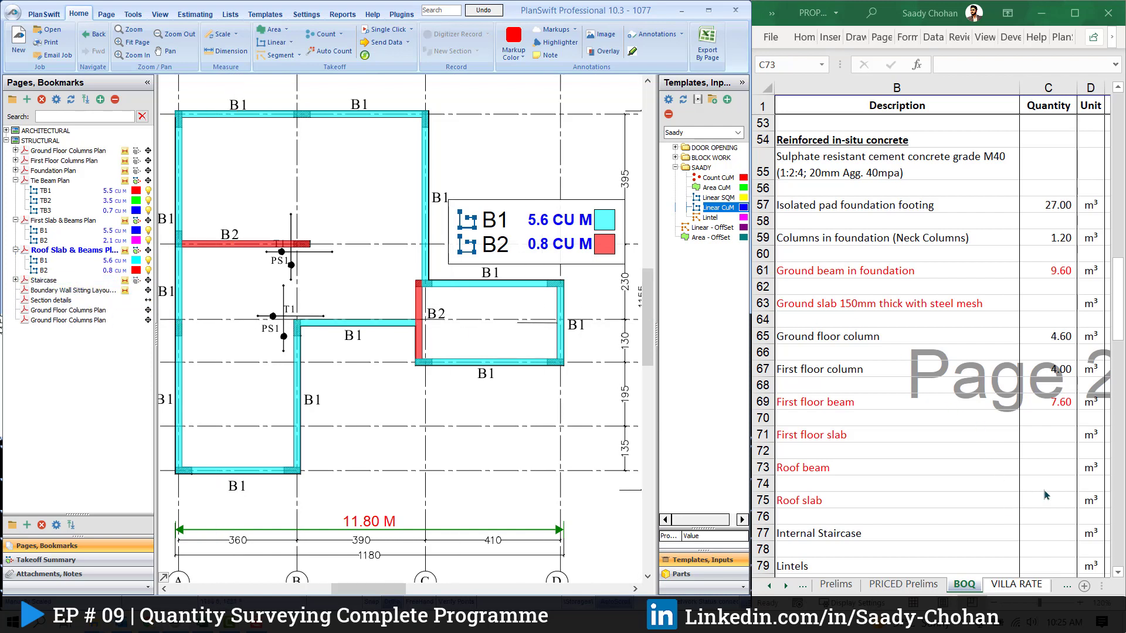
- Enter =0.8+5.6 in C73 so Roof beam shows 6.40 m³
left_click(1048, 464)
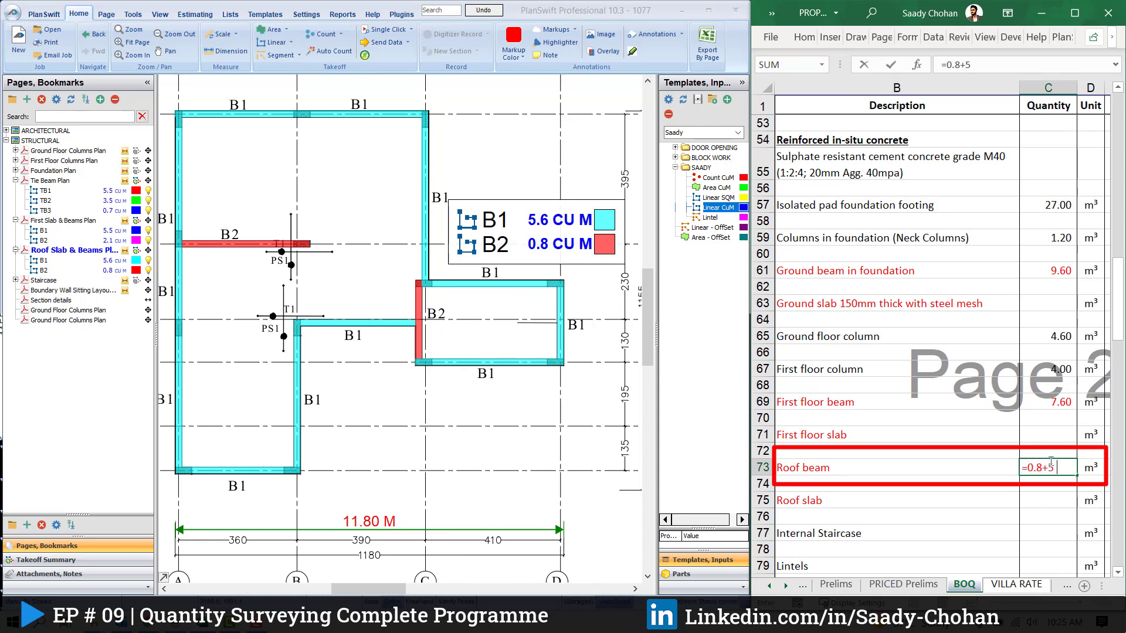
type("=0.8+5.6")
key("Return")
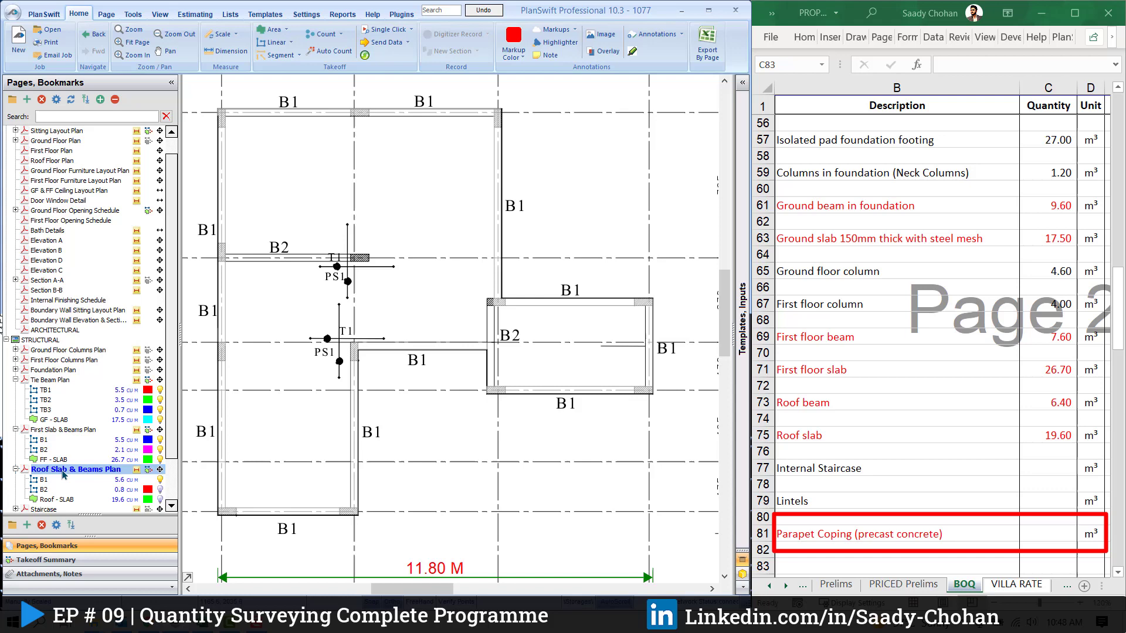
- Review Section A-A, then set the unit to m for the row 81 Parapet Coping item
left_click(54, 280)
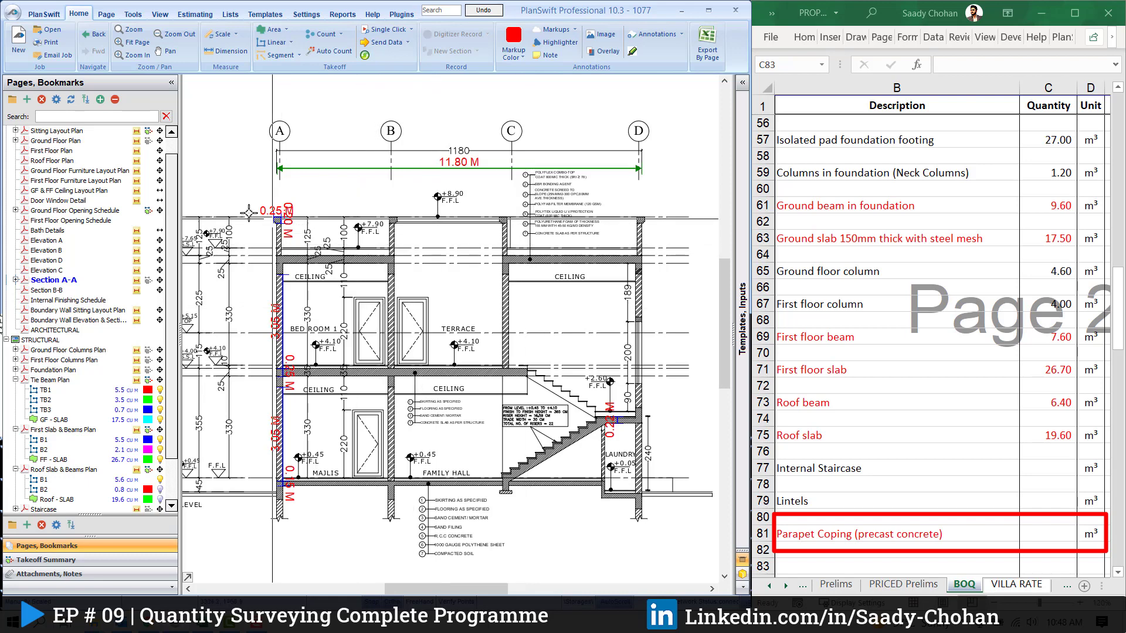
scroll(282, 221, "up", 5)
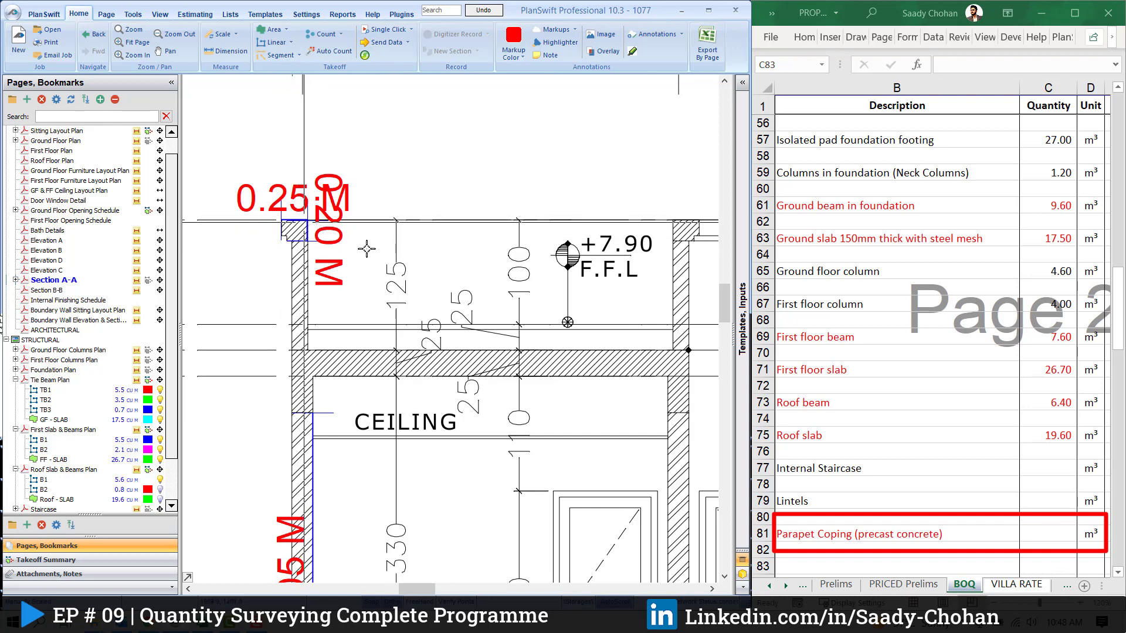
left_click(941, 539)
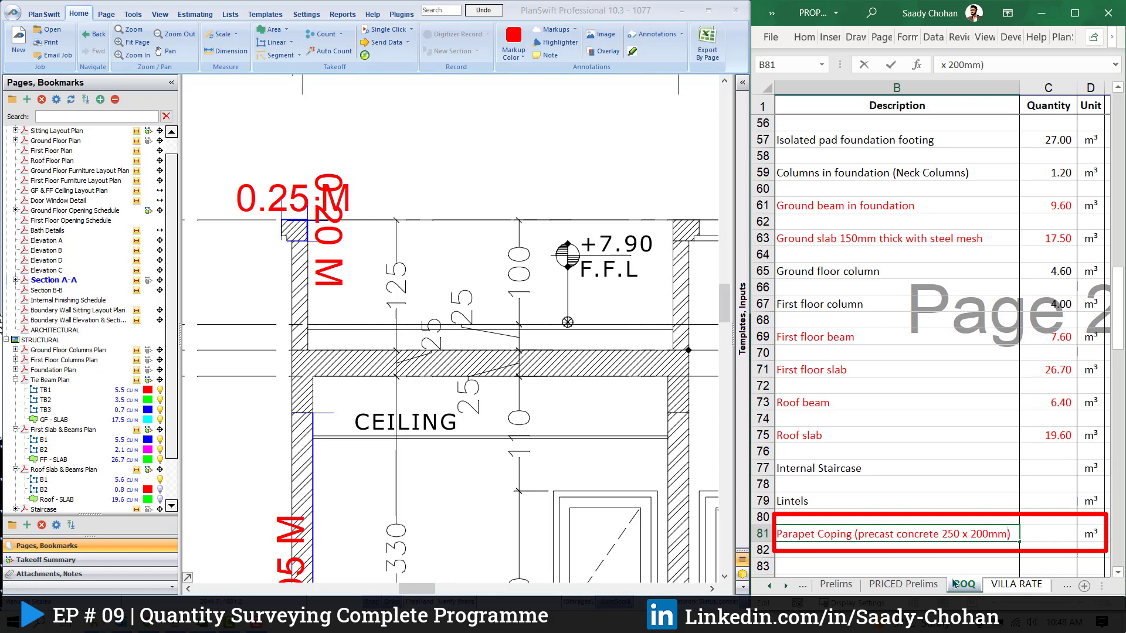
double_click(1091, 534)
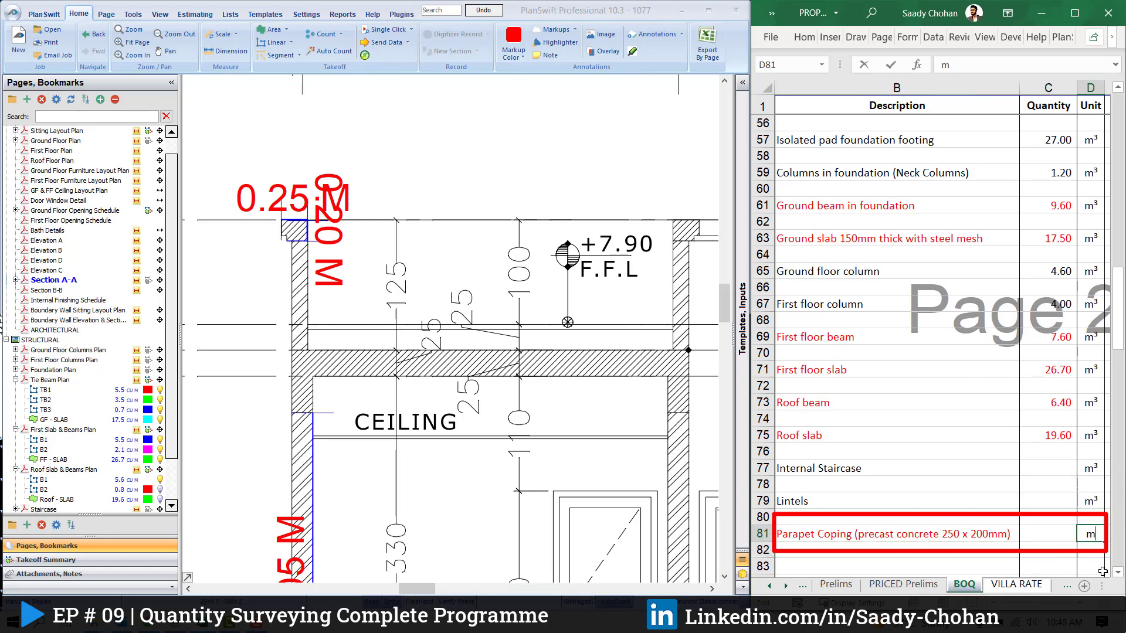
key("Return")
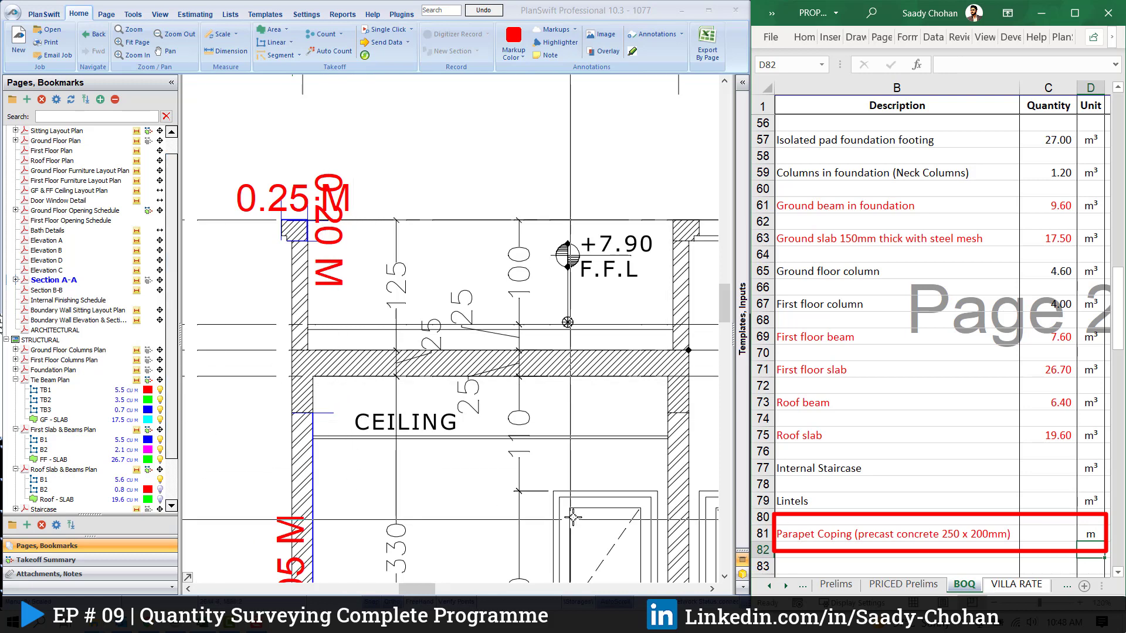
left_click(66, 470)
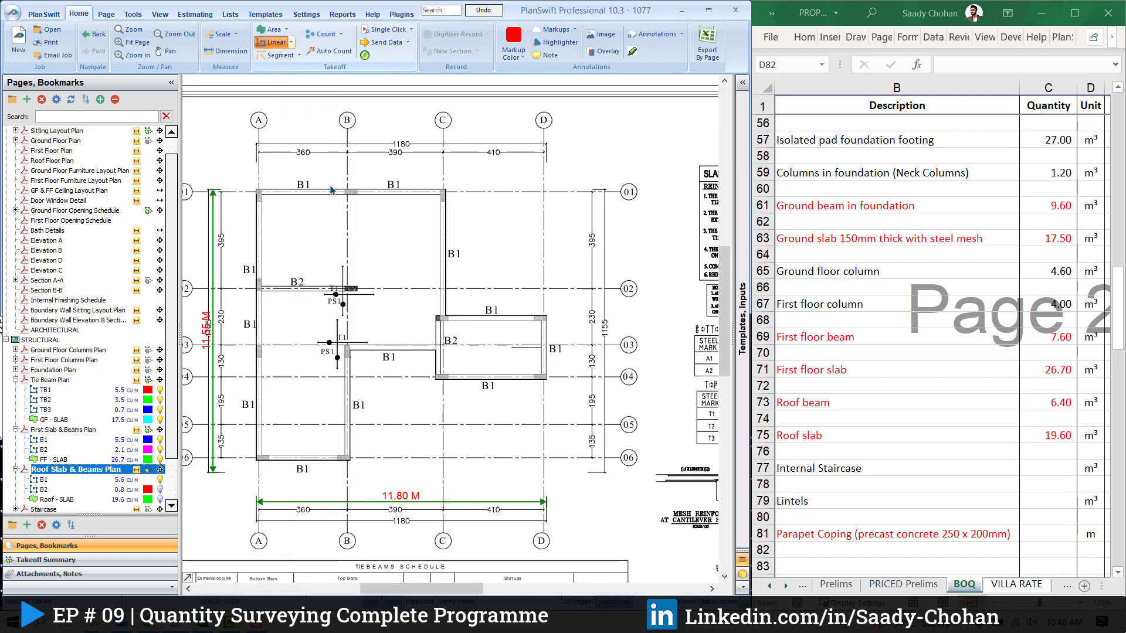
- Create the Parapet Coping linear takeoff and trace the roof edge along B1 and around the B2 box
type("Parapet Coping")
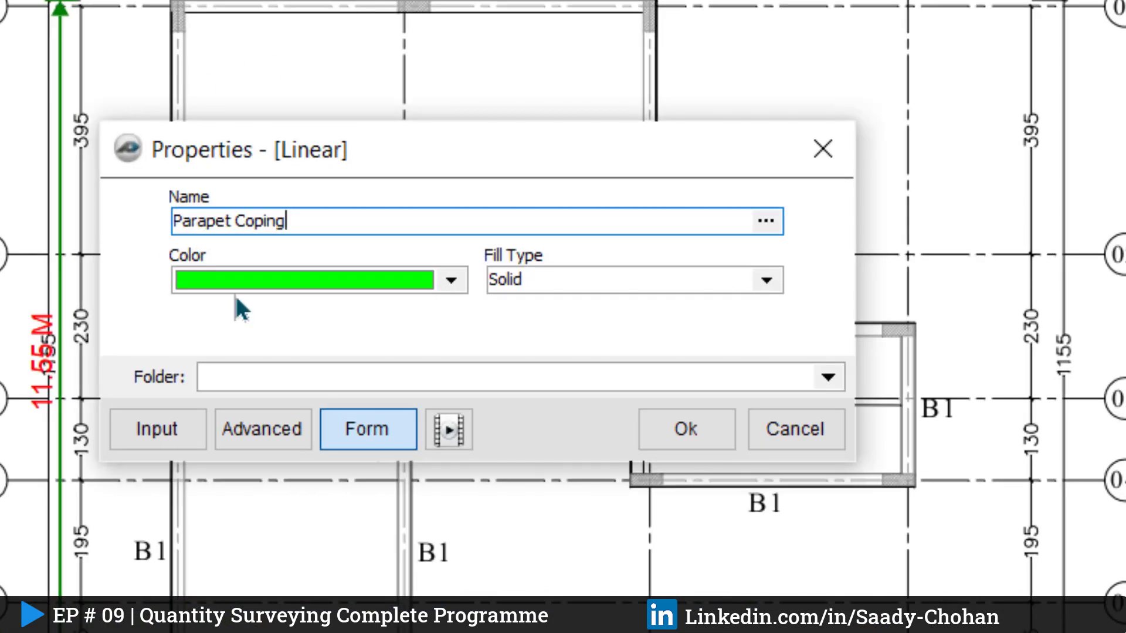
left_click(690, 439)
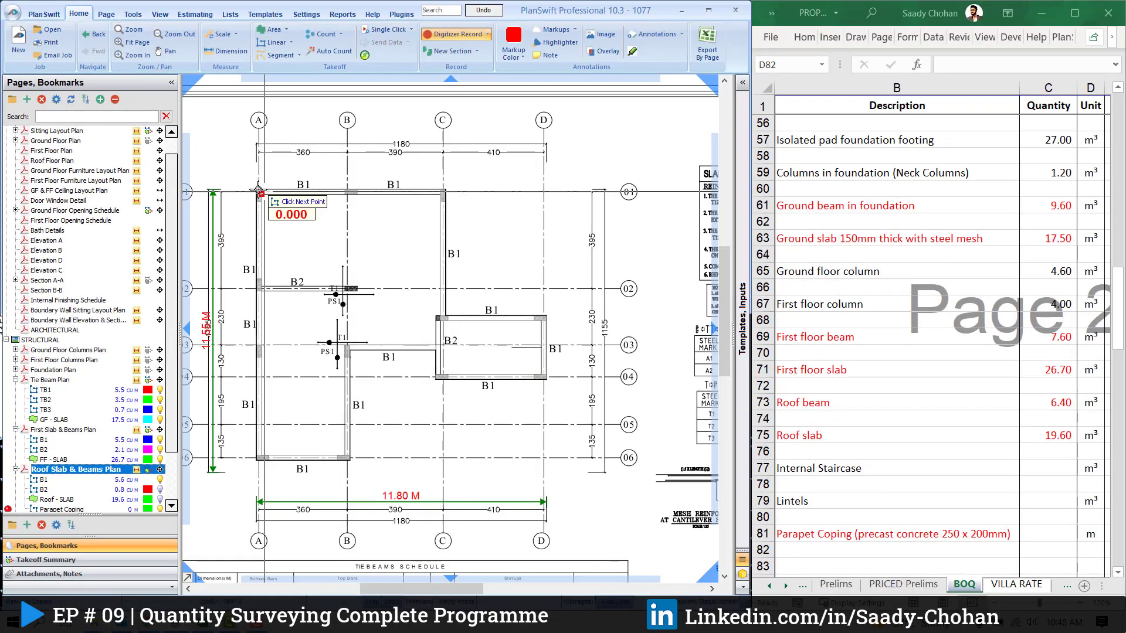
left_click(444, 188)
left_click(444, 316)
left_click(545, 316)
left_click(545, 377)
left_click(436, 377)
- Trace the rest of the perimeter down to grid 06 and back to the start, ending at 48.1 m
left_click(435, 350)
left_click(350, 350)
left_click(350, 459)
left_click(258, 459)
left_click(258, 189)
right_click(258, 190)
left_click(277, 213)
scroll(52, 489, "down", 1)
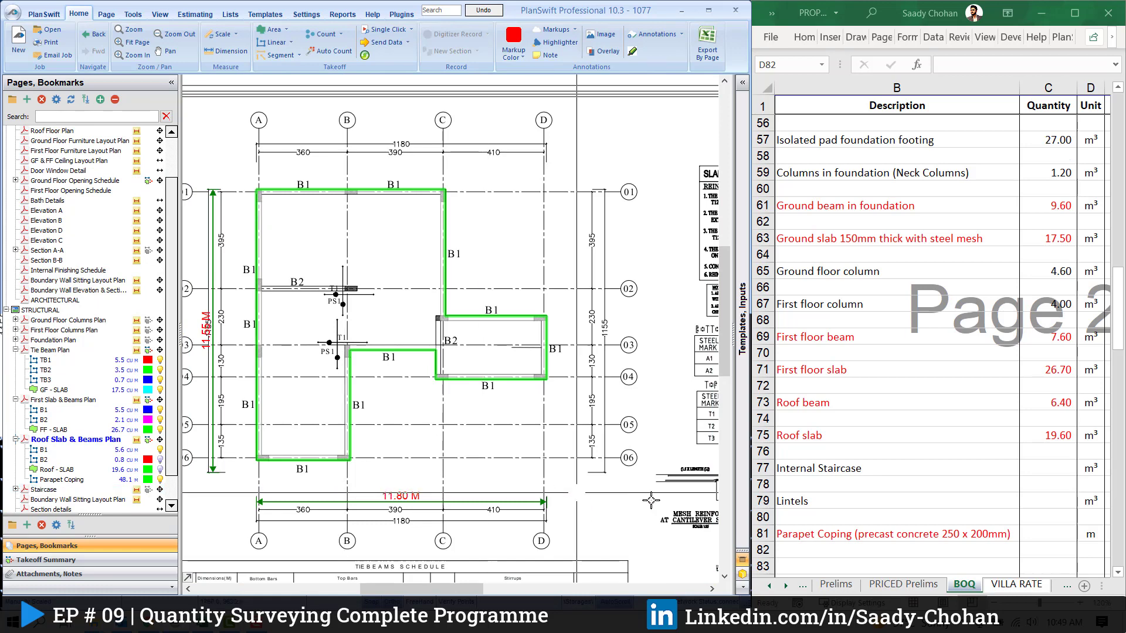
left_click(1055, 533)
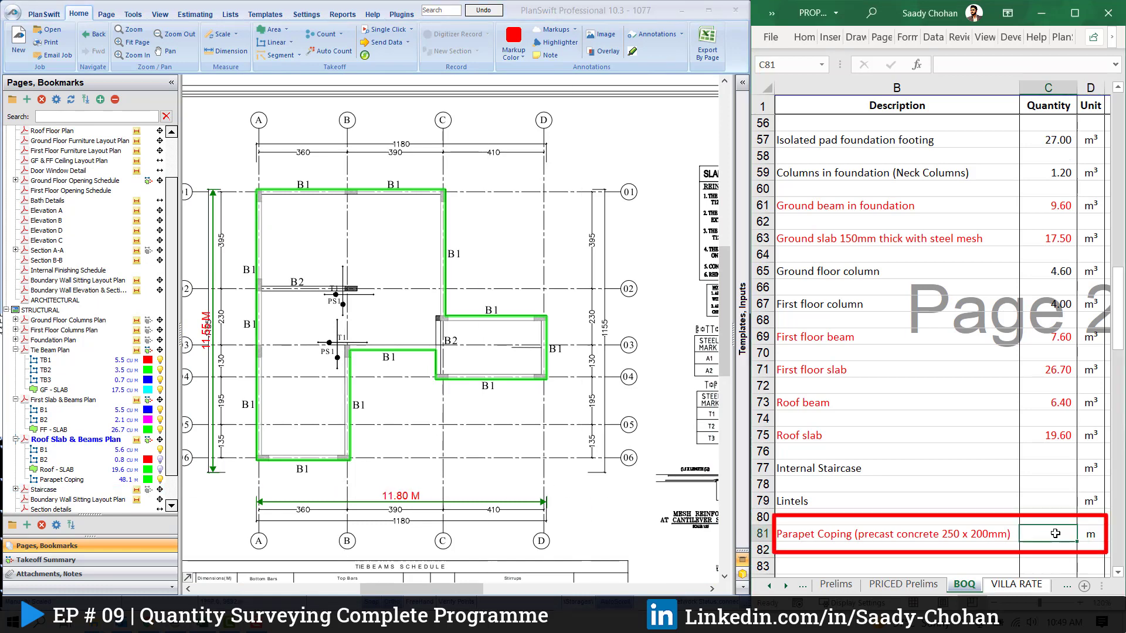
- Enter 48.1 as the Parapet Coping quantity in cell C81
type("48.1")
key("Return")
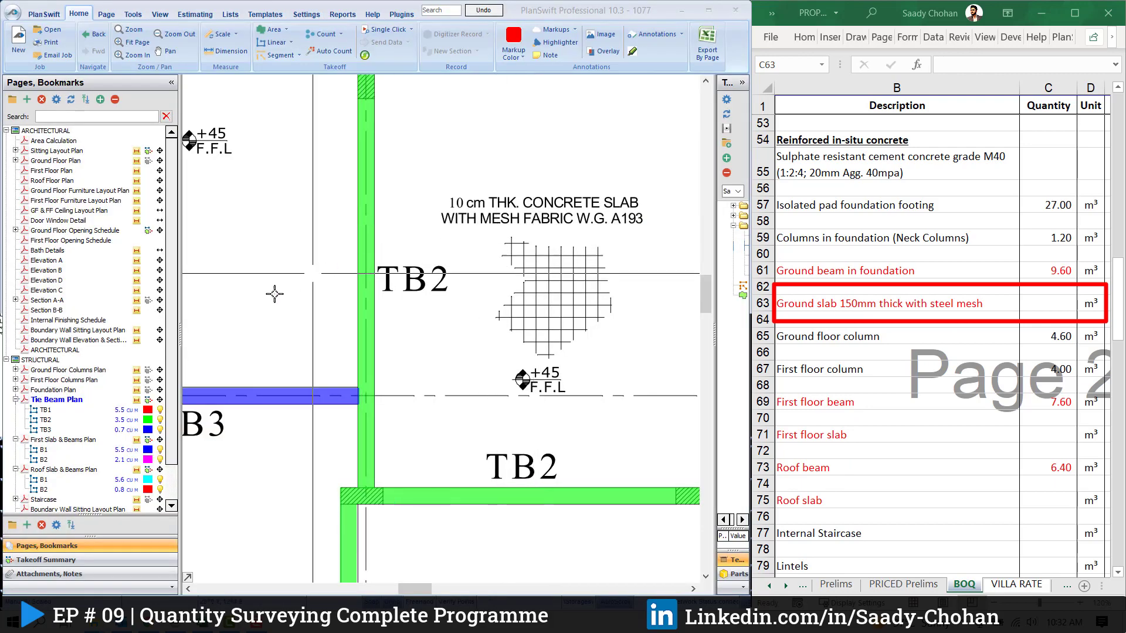
- Check the slab thickness on Section A-A, then return to the Tie Beam Plan
left_click(73, 302)
scroll(387, 381, "up", 5)
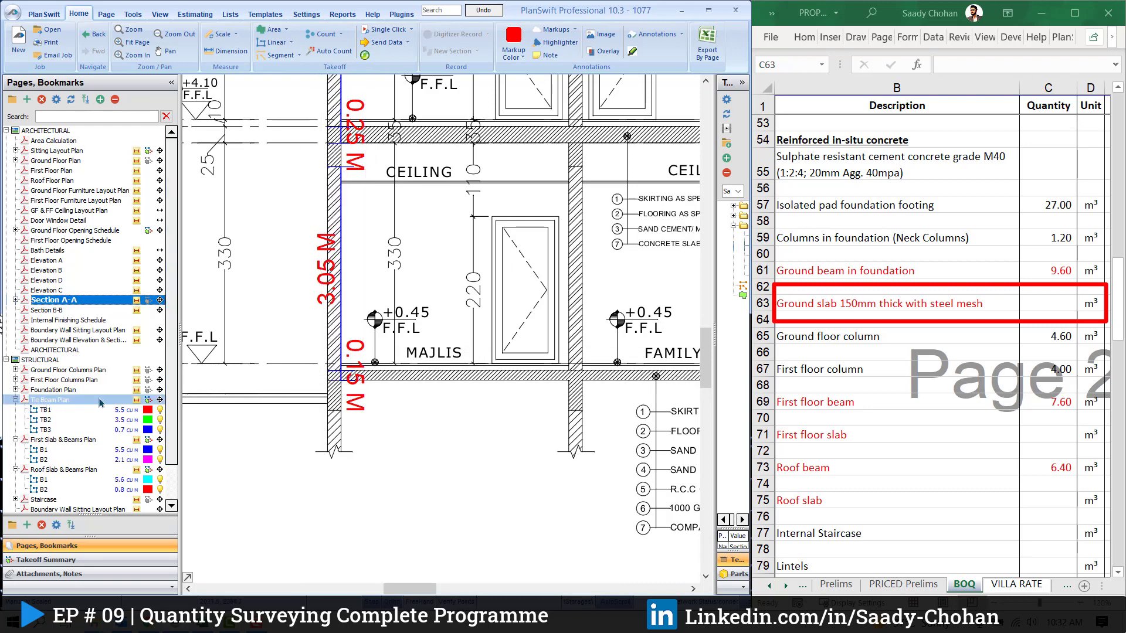
left_click(53, 399)
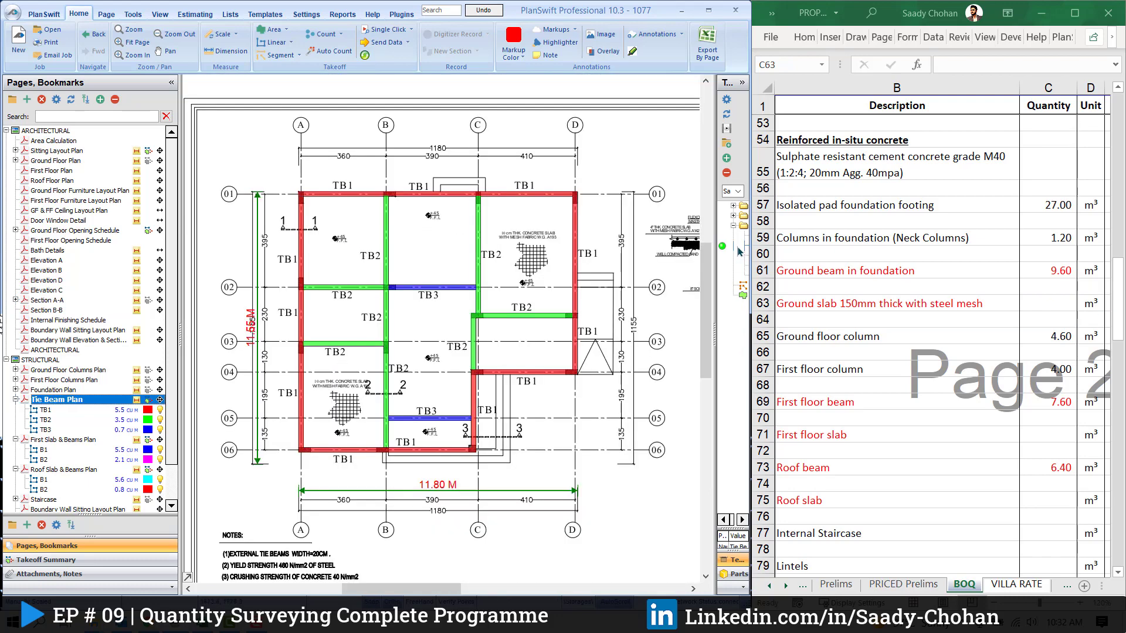
- Set up a GF - SLAB area takeoff with 0.15 depth and cyan fill
left_click(723, 247)
type("GF - SLAB")
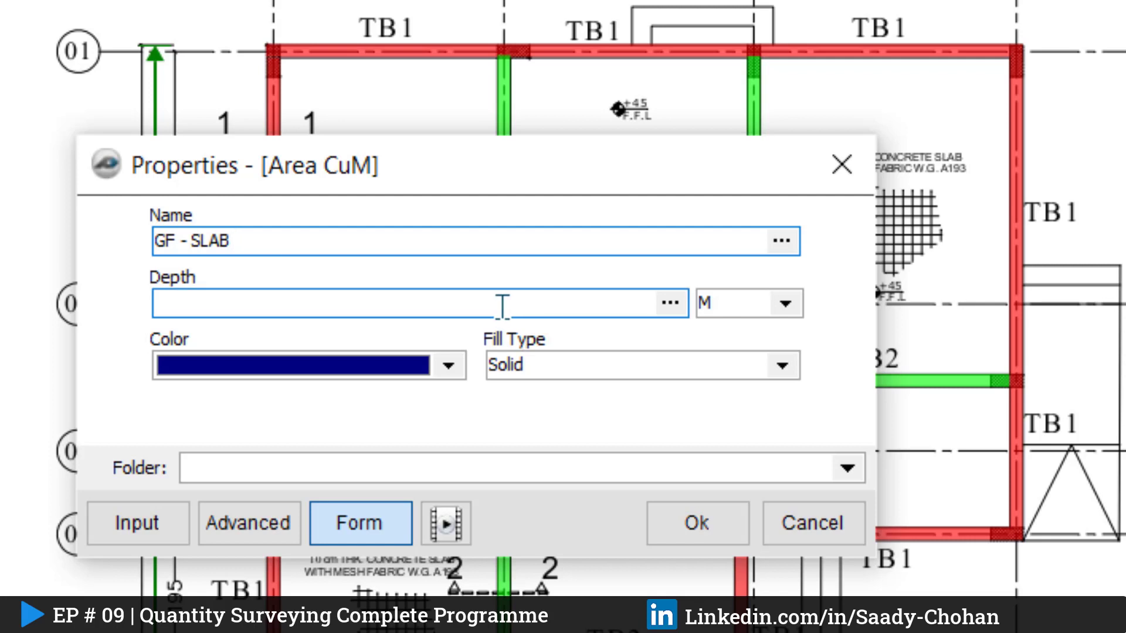
left_click(502, 304)
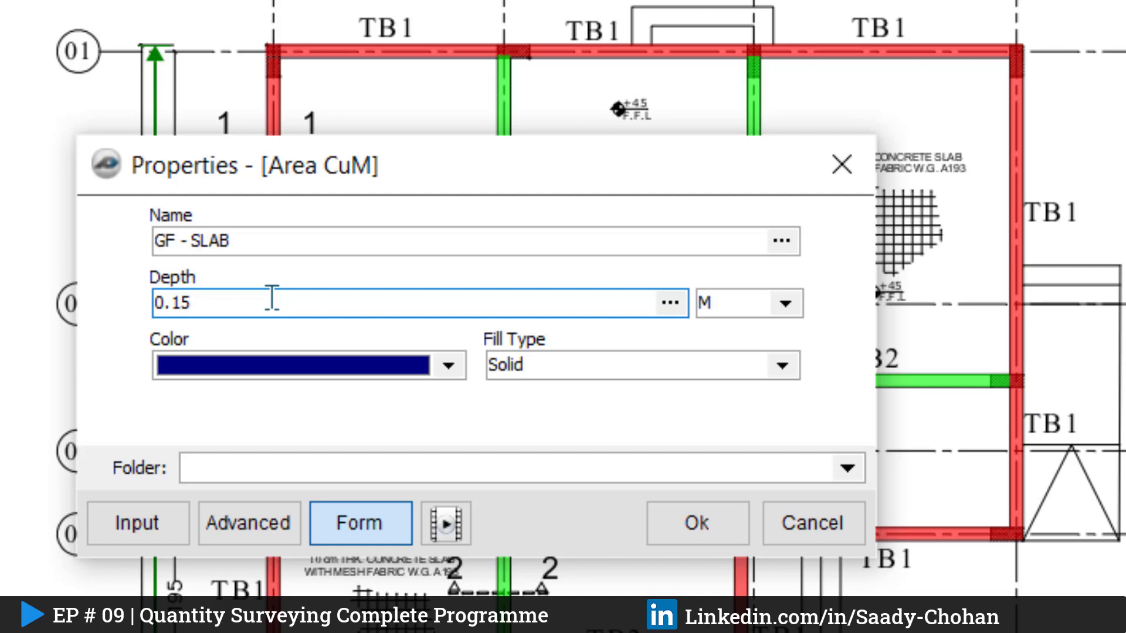
left_click_drag(272, 298, 43, 294)
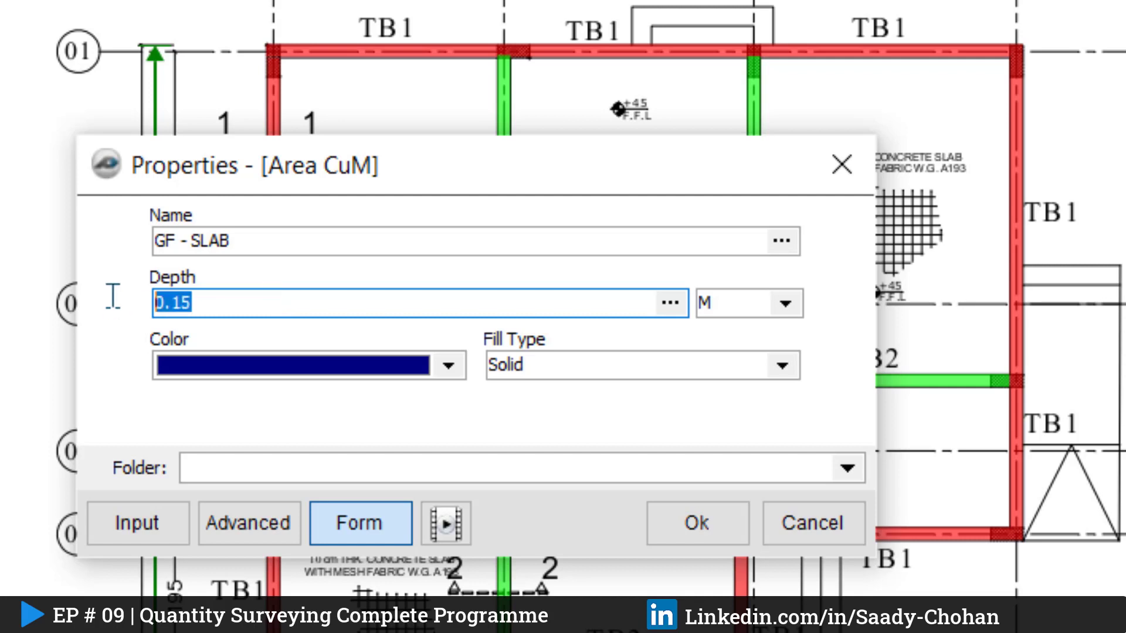
left_click(298, 298)
left_click(305, 375)
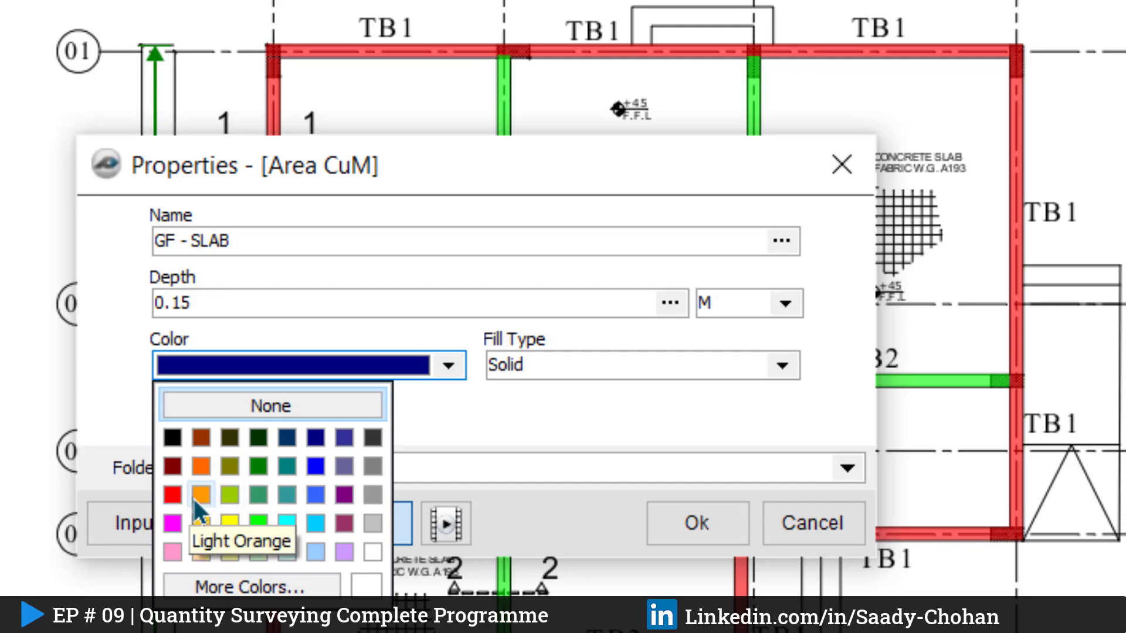
left_click(287, 523)
left_click(715, 523)
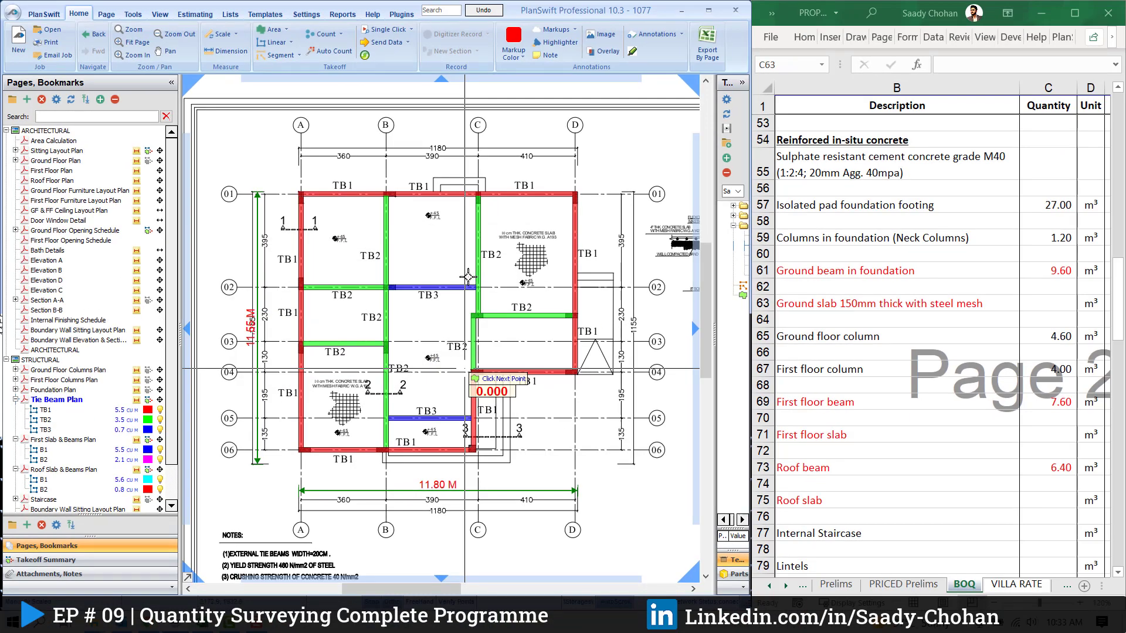
- Outline the ground slab's six corners and finish the area at 17.5 cu m
scroll(467, 276, "up", 5)
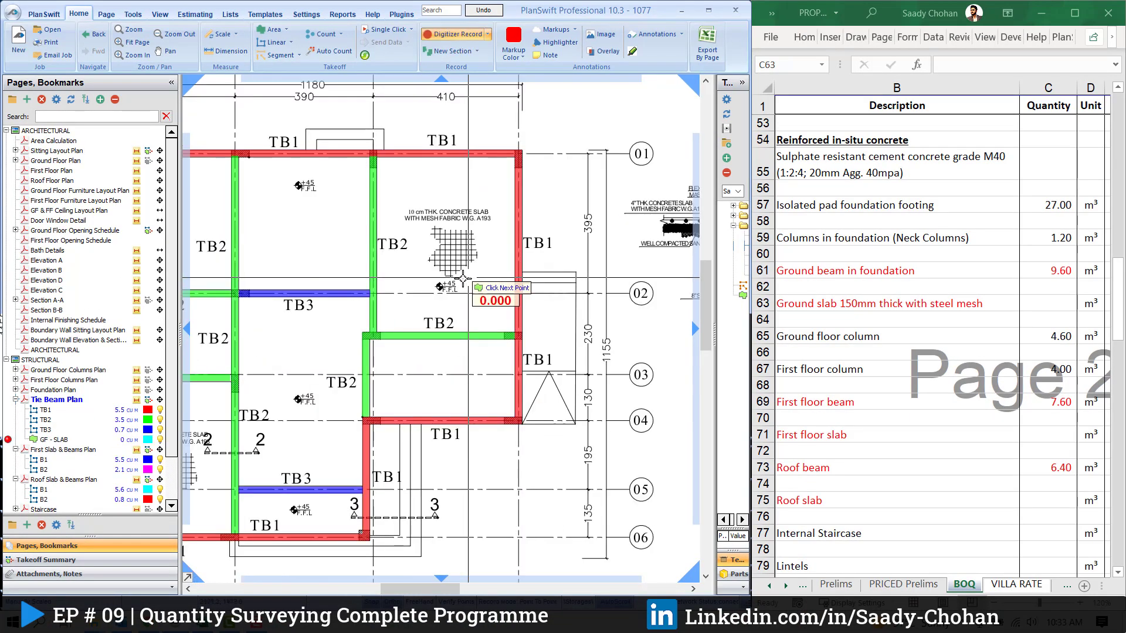
left_click(222, 135)
left_click(638, 136)
left_click(638, 405)
left_click(486, 406)
left_click(486, 520)
left_click(221, 521)
right_click(230, 521)
left_click(258, 523)
right_click(278, 479)
key("Escape")
key("Escape")
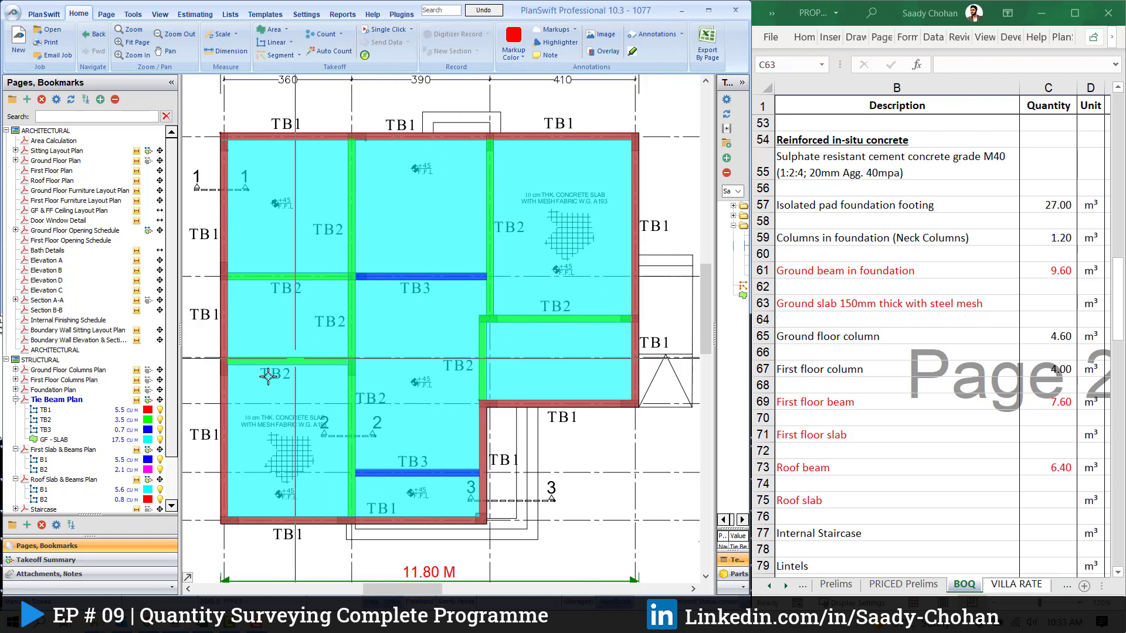
- Enter 17.5 as the ground slab quantity in cell C63
left_click(46, 456)
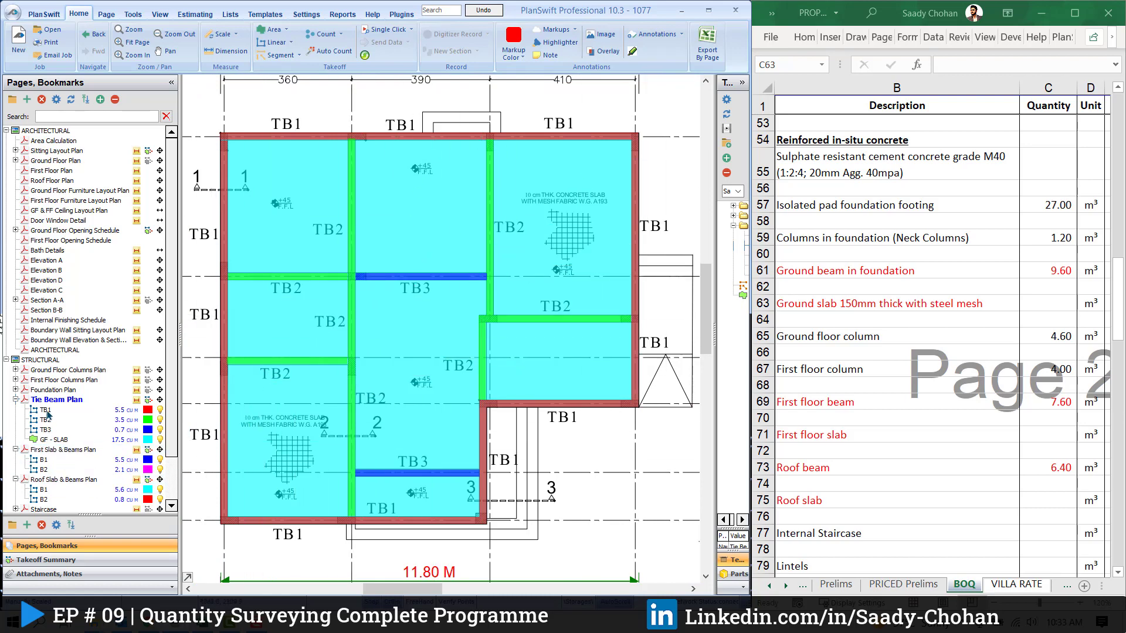
left_click(47, 449)
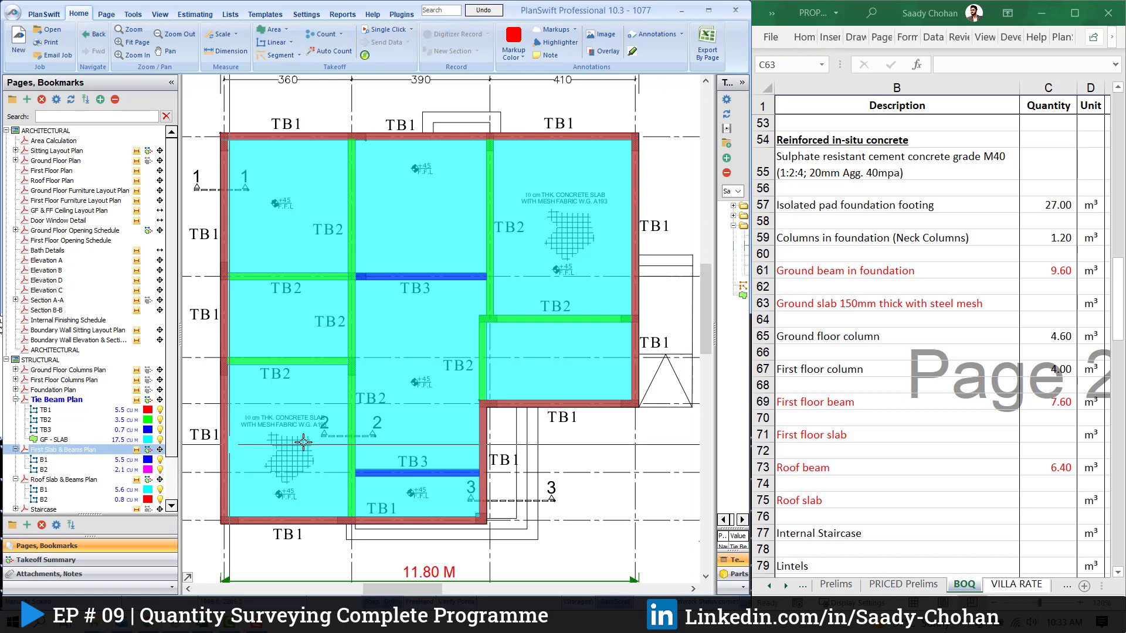
left_click(1047, 302)
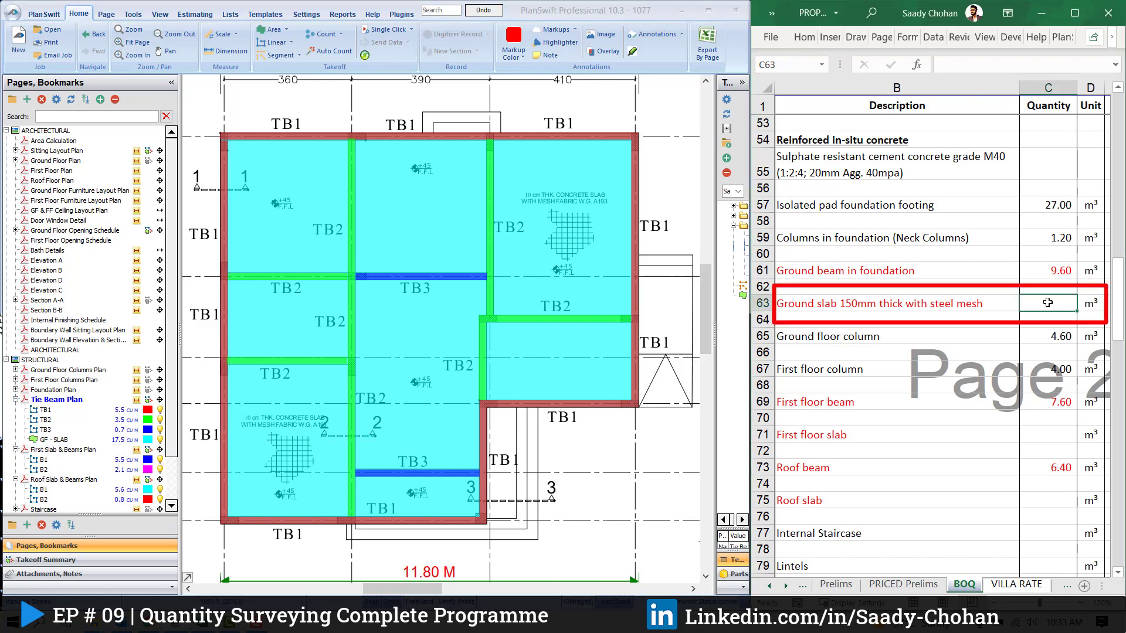
type("17.5")
key("Return")
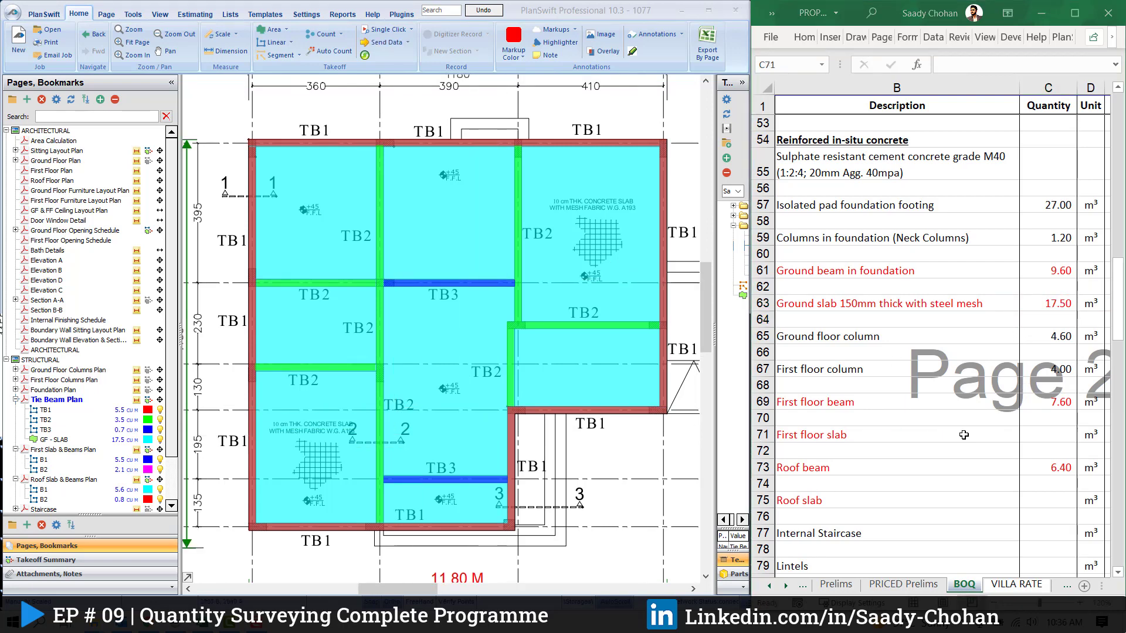
- Open the First Slab & Beams Plan, then Section A-A, panning toward the floor slabs
left_click(94, 452)
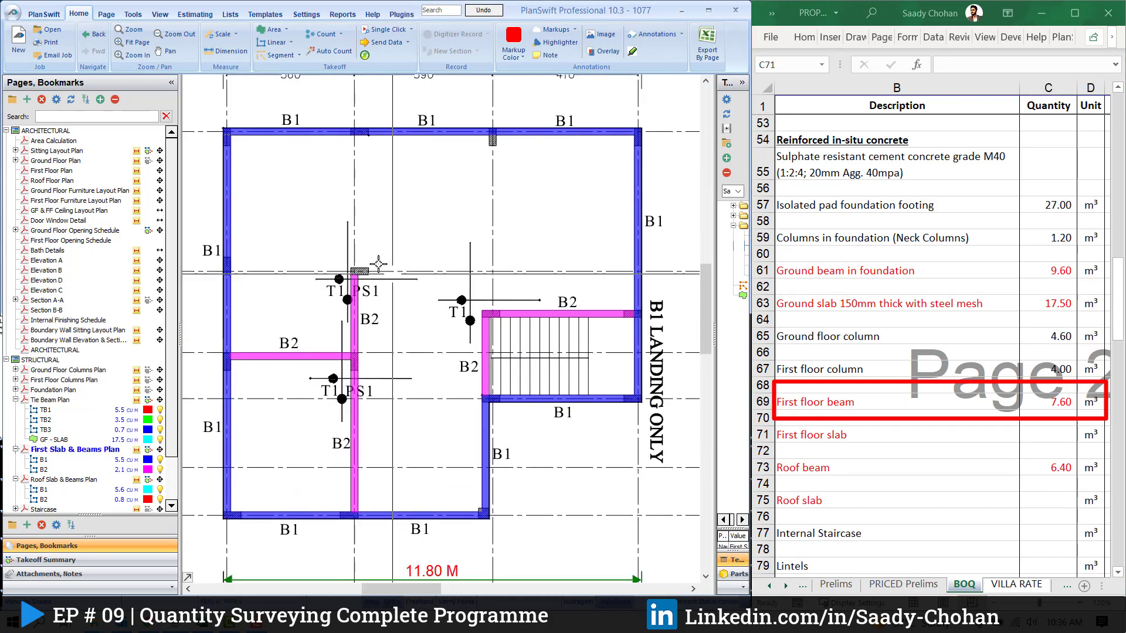
left_click(63, 301)
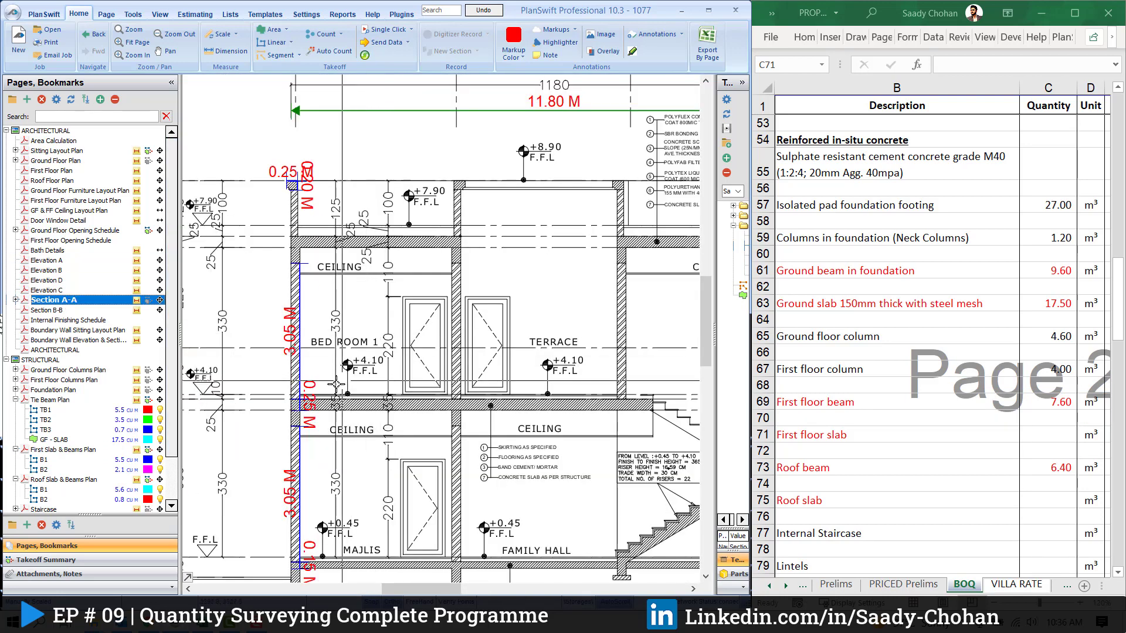
scroll(313, 411, "up", 2)
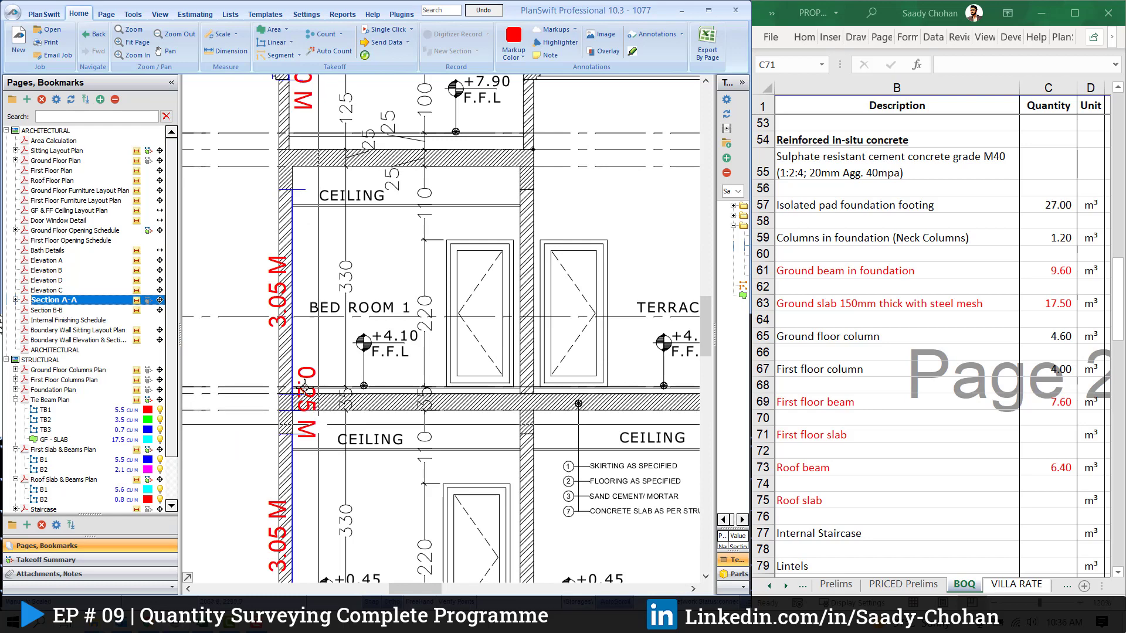
left_click_drag(309, 409, 298, 430)
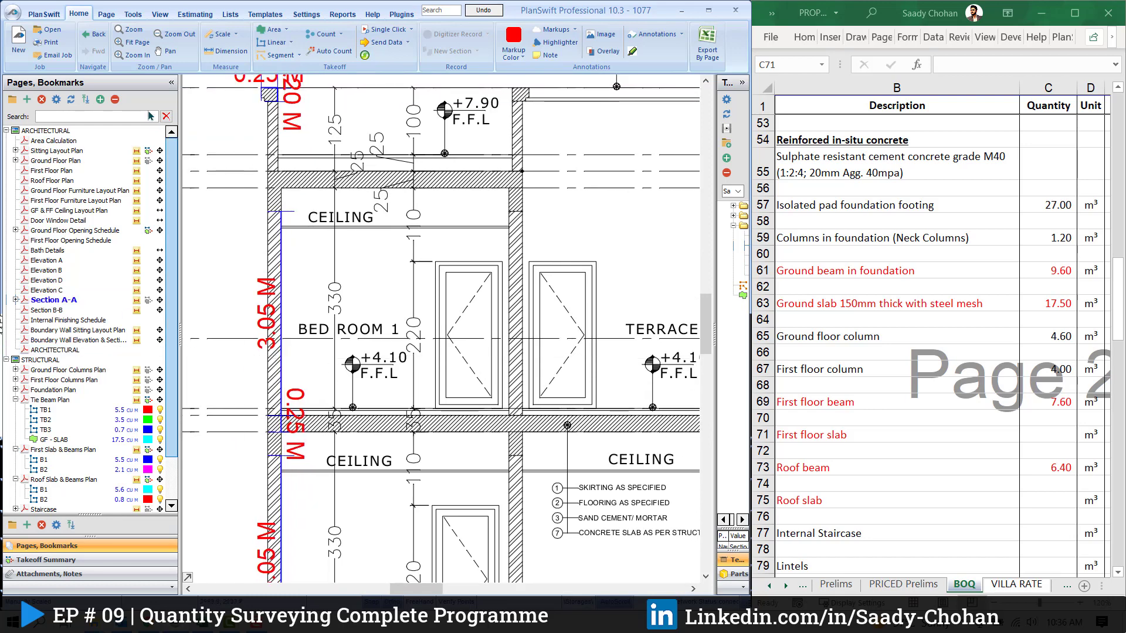